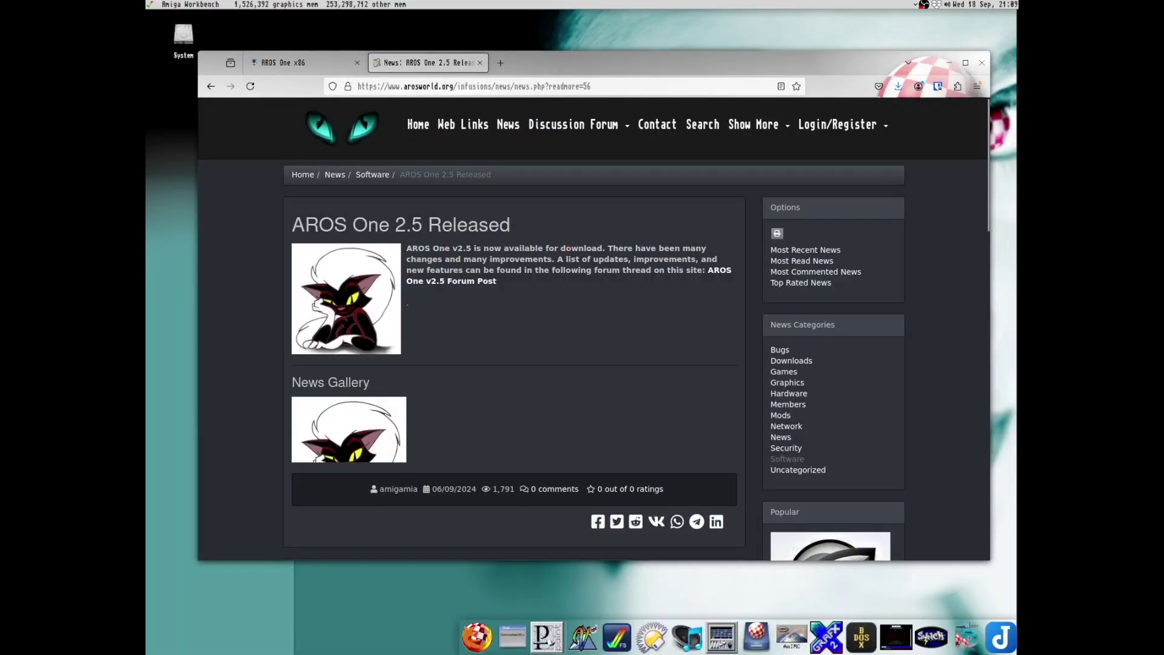
Open the AROS One v2.5 forum post, then view the AROS One x86 ABIv0 v2.6 page
scroll(594, 289, down, 10)
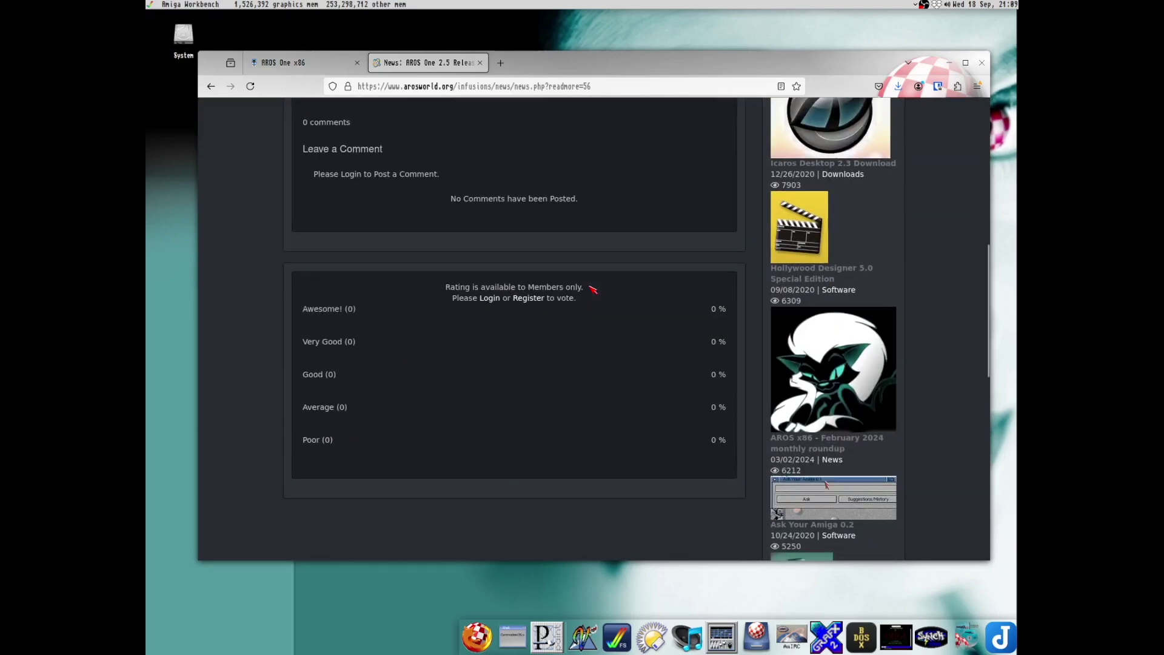
scroll(593, 289, up, 10)
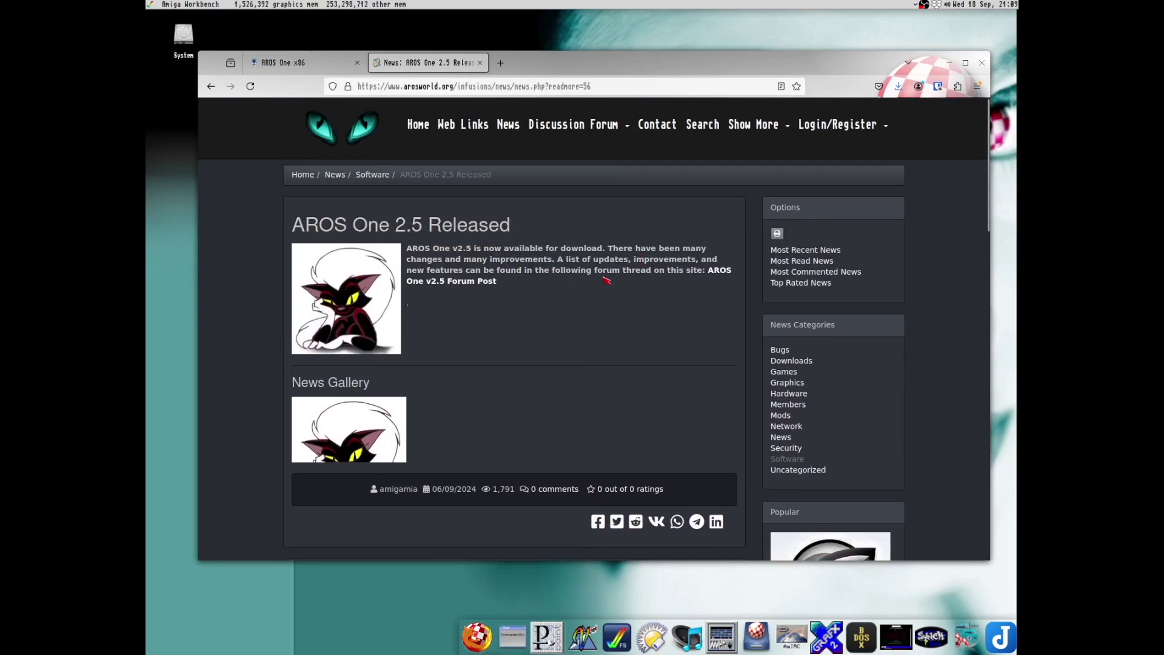
click(728, 275)
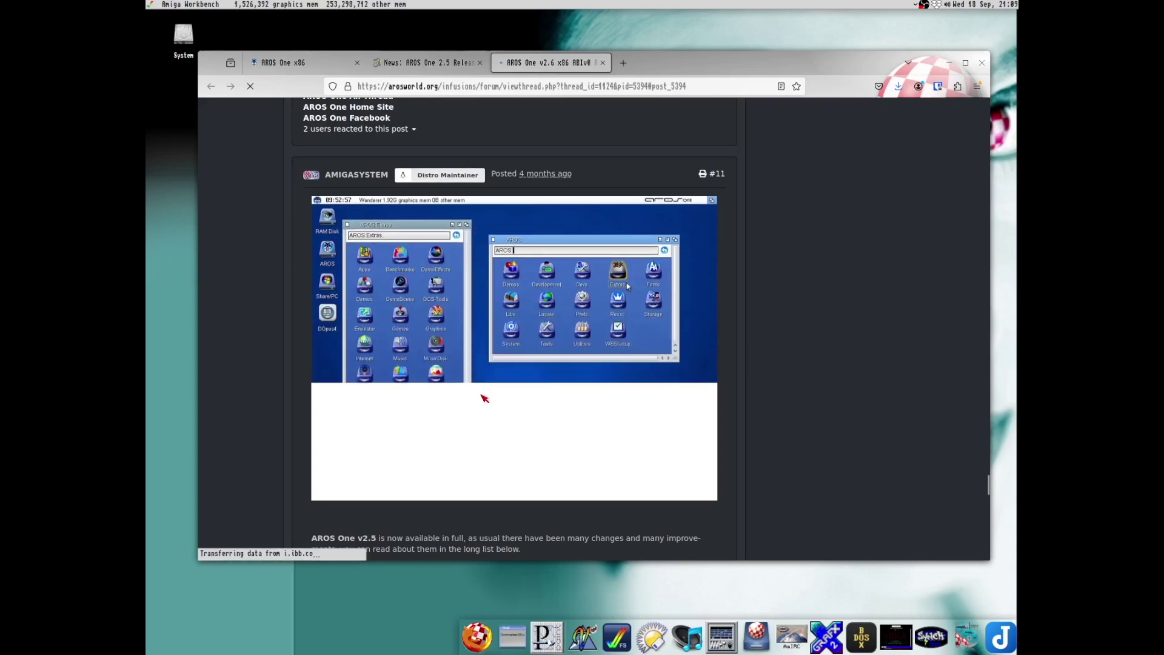
click(328, 63)
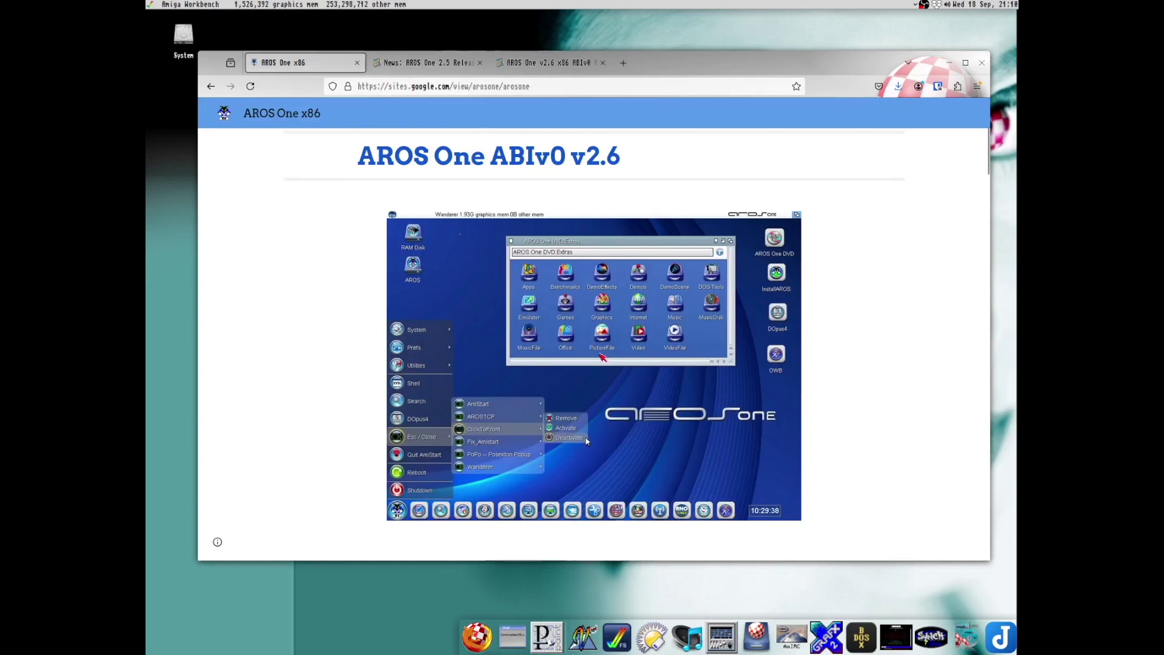
scroll(565, 358, down, 3)
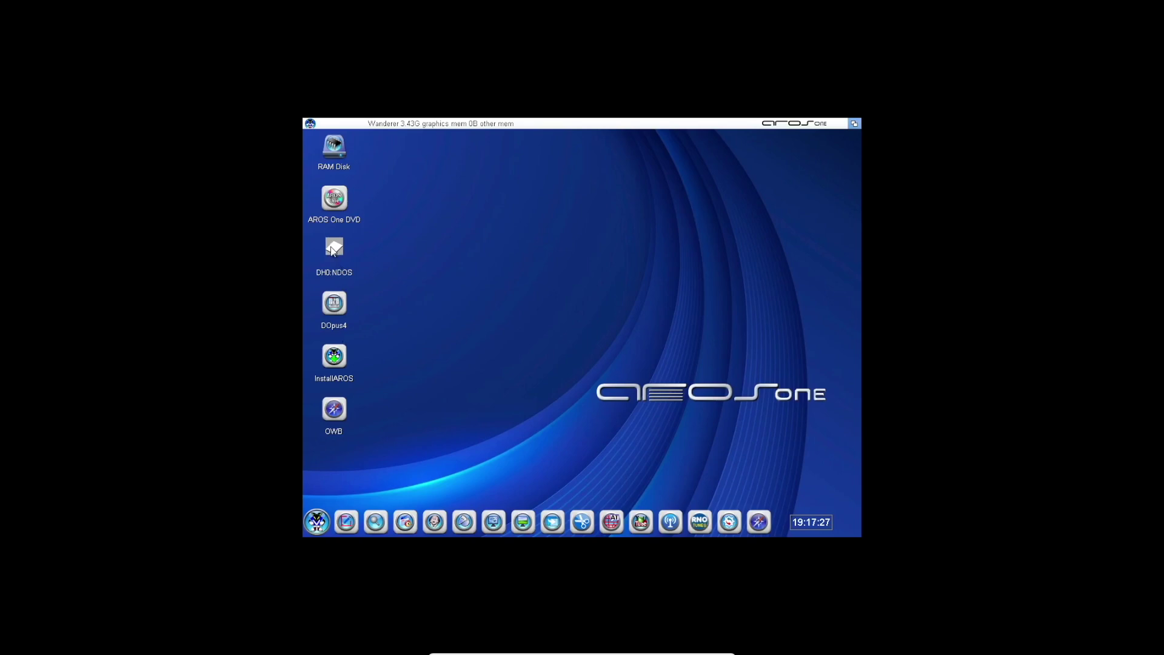
Launch InstallAROS and proceed past the welcome and partition pages
double_click(337, 354)
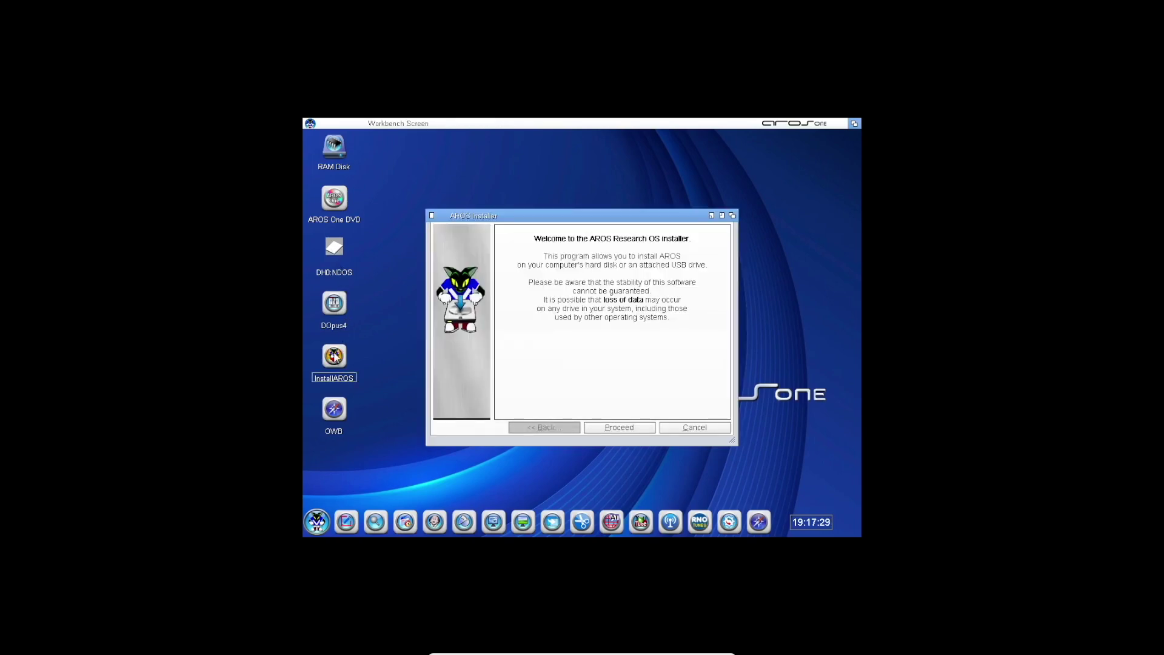
click(621, 427)
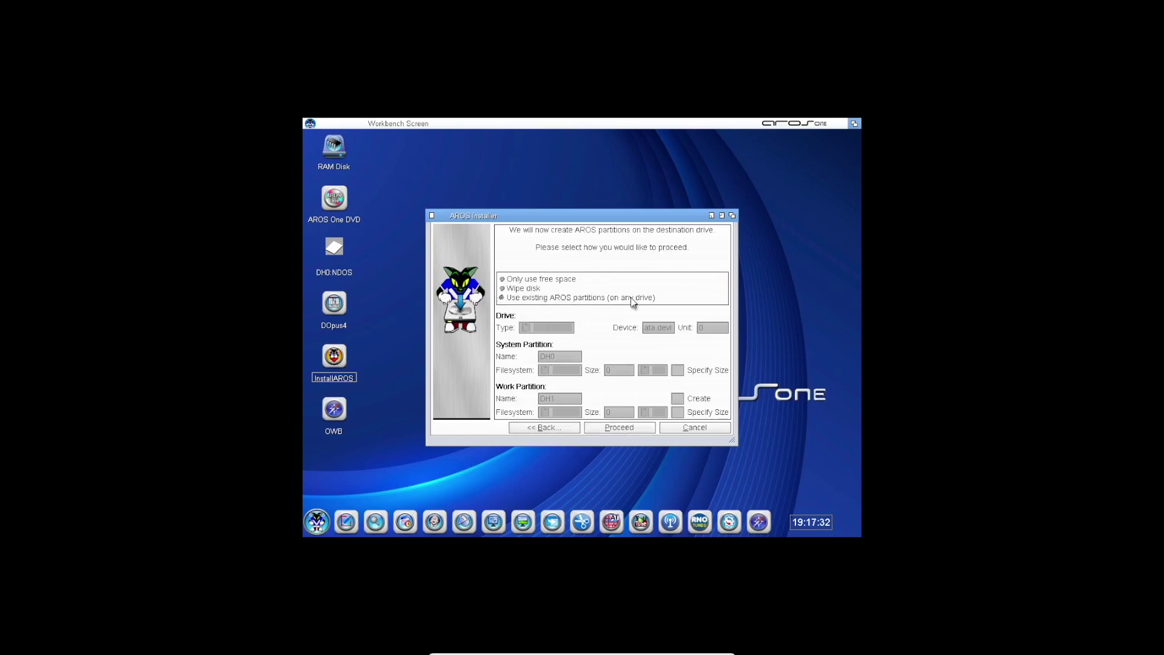
click(618, 430)
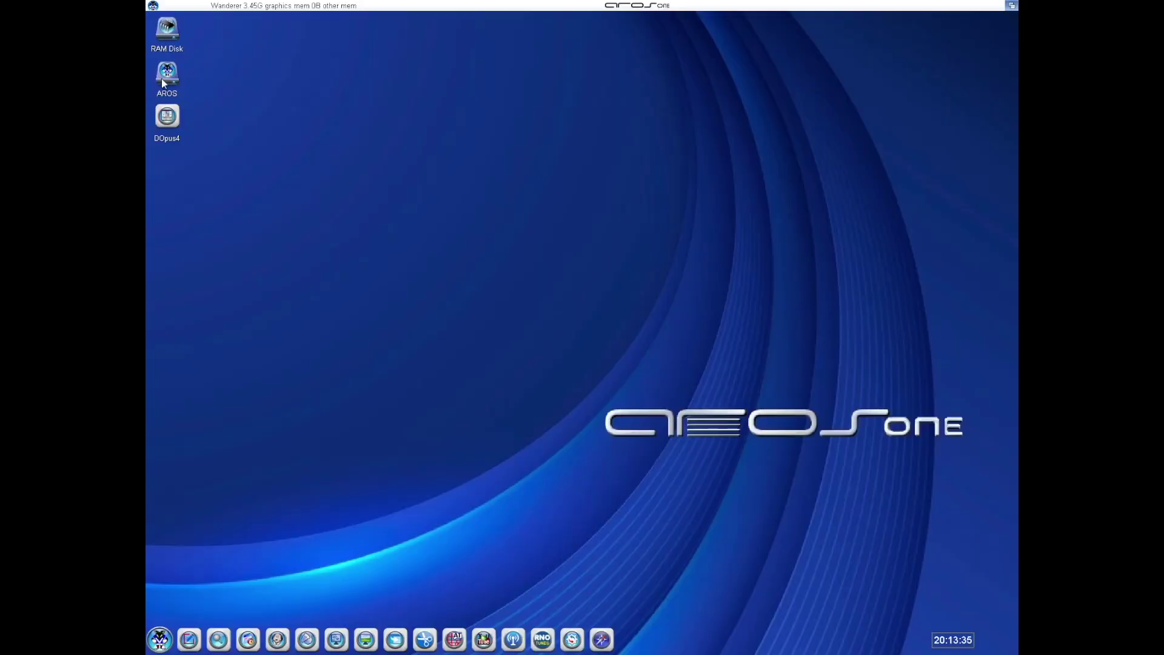
Open the AROS drive's drawer and move its window to the lower right
double_click(162, 79)
drag(375, 37, 779, 221)
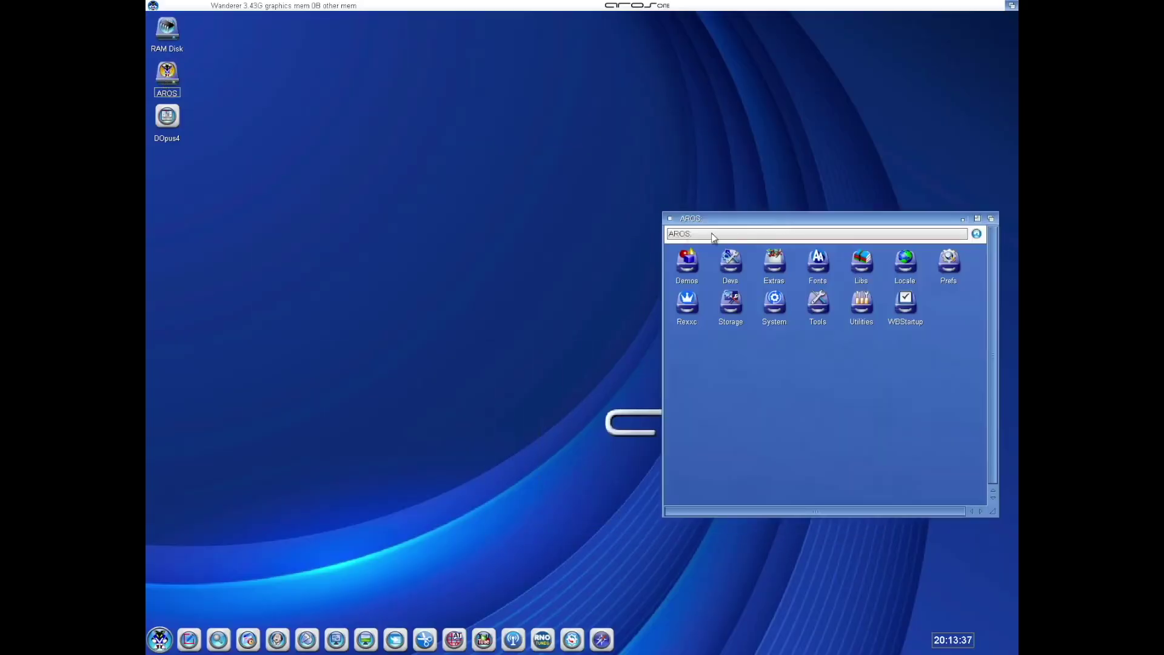
click(746, 421)
Browse the AmiStart System, Prefs and Utilities program lists
click(161, 640)
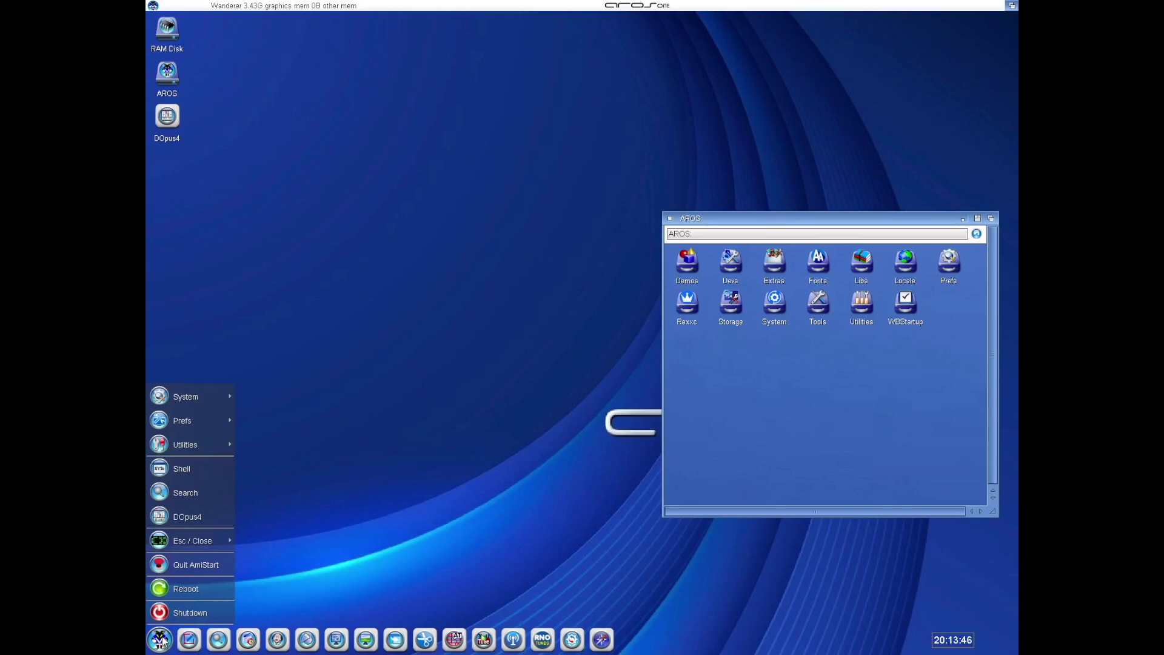
mouse_move(195, 399)
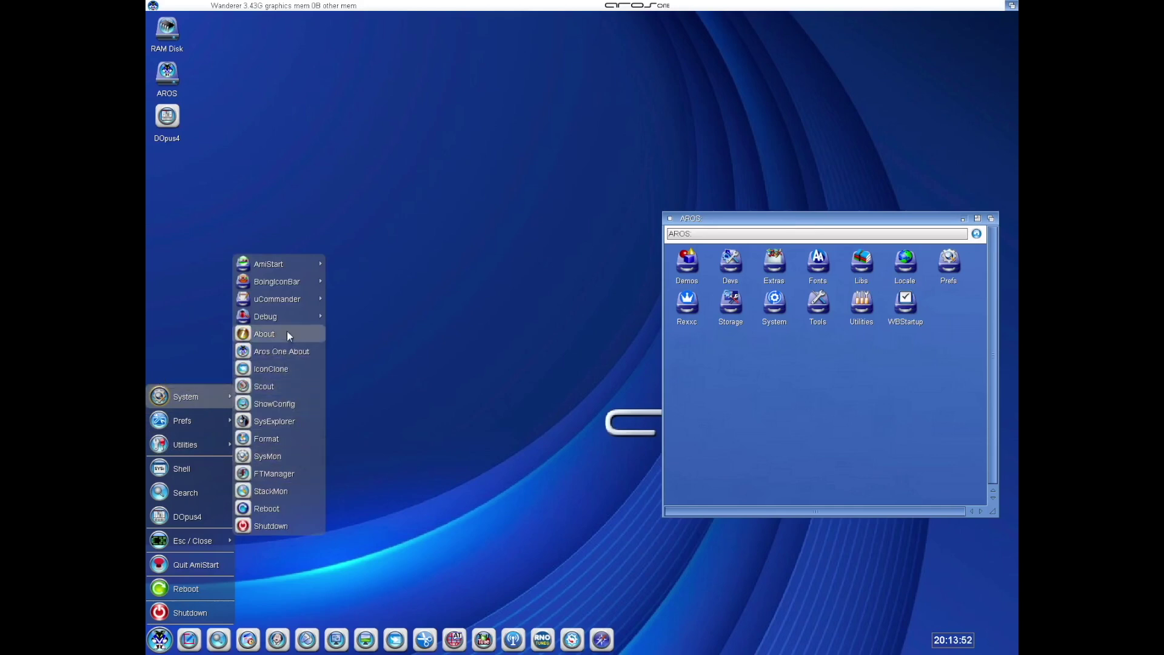
mouse_move(297, 300)
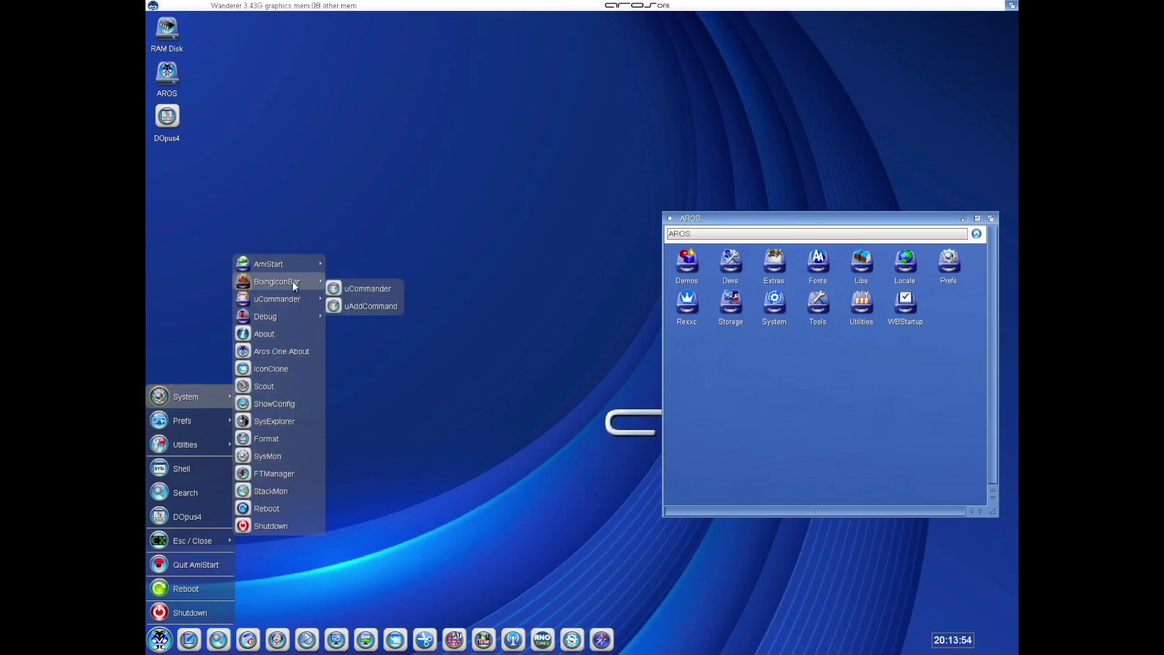
mouse_move(291, 277)
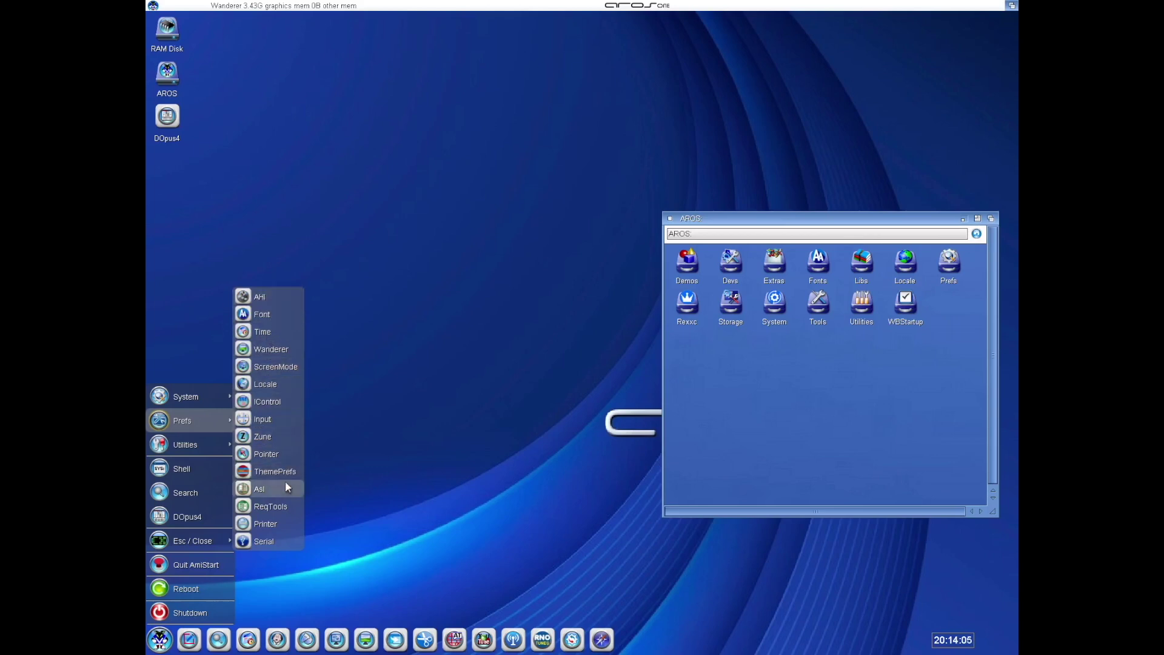
mouse_move(209, 449)
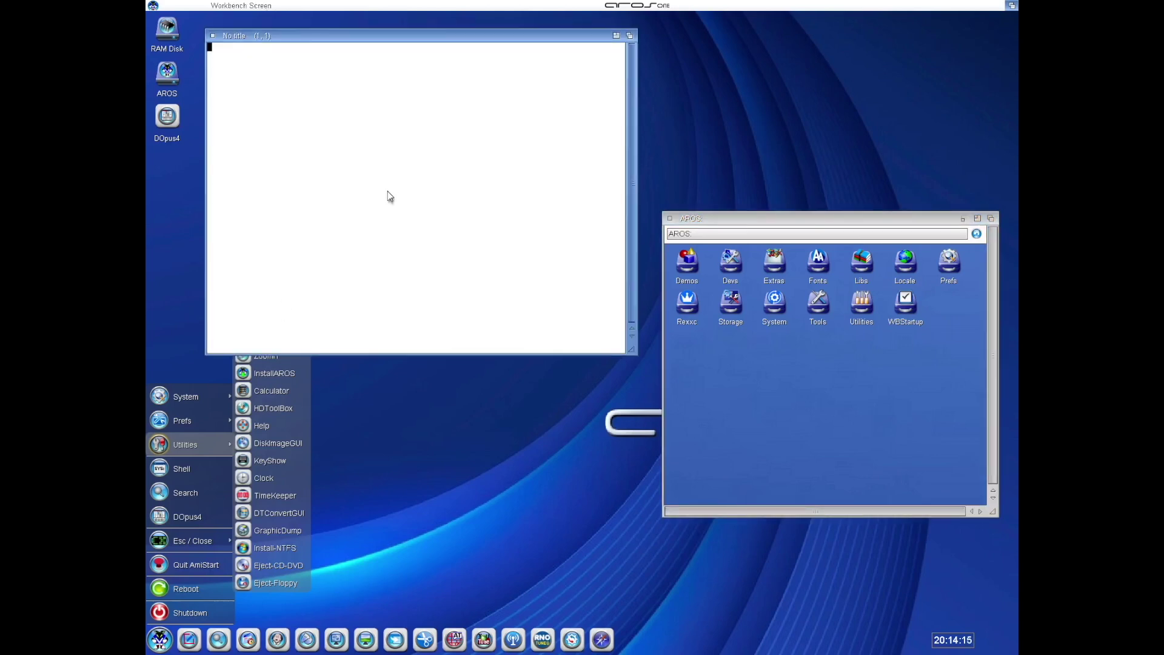
Type the test line 'Yo Text is cool!' in the editor and erase it
text(()
key(BackSpace)
key(BackSpace)
key(BackSpace)
text(Yo Text is cool!)
key(BackSpace)
key(BackSpace)
key(BackSpace)
key(BackSpace)
key(BackSpace)
key(BackSpace)
key(BackSpace)
key(BackSpace)
key(BackSpace)
key(BackSpace)
key(BackSpace)
key(BackSpace)
key(BackSpace)
key(BackSpace)
key(BackSpace)
key(BackSpace)
Close the untitled document without saving and bring up the AmiStart Utilities list
click(213, 37)
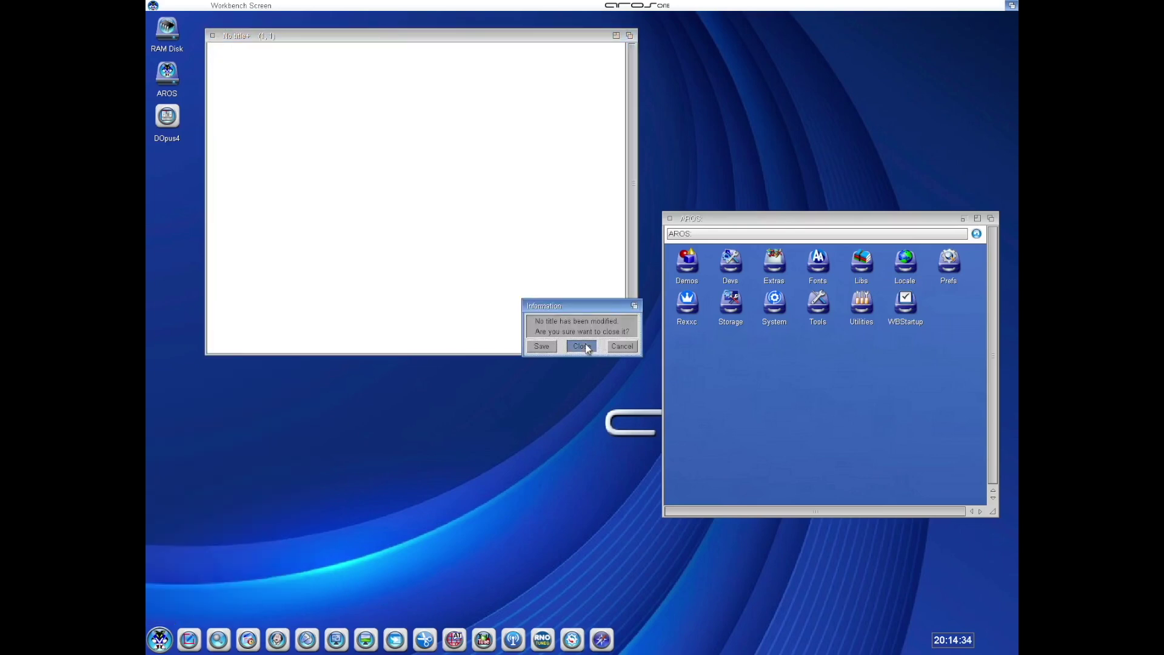
click(582, 345)
click(157, 641)
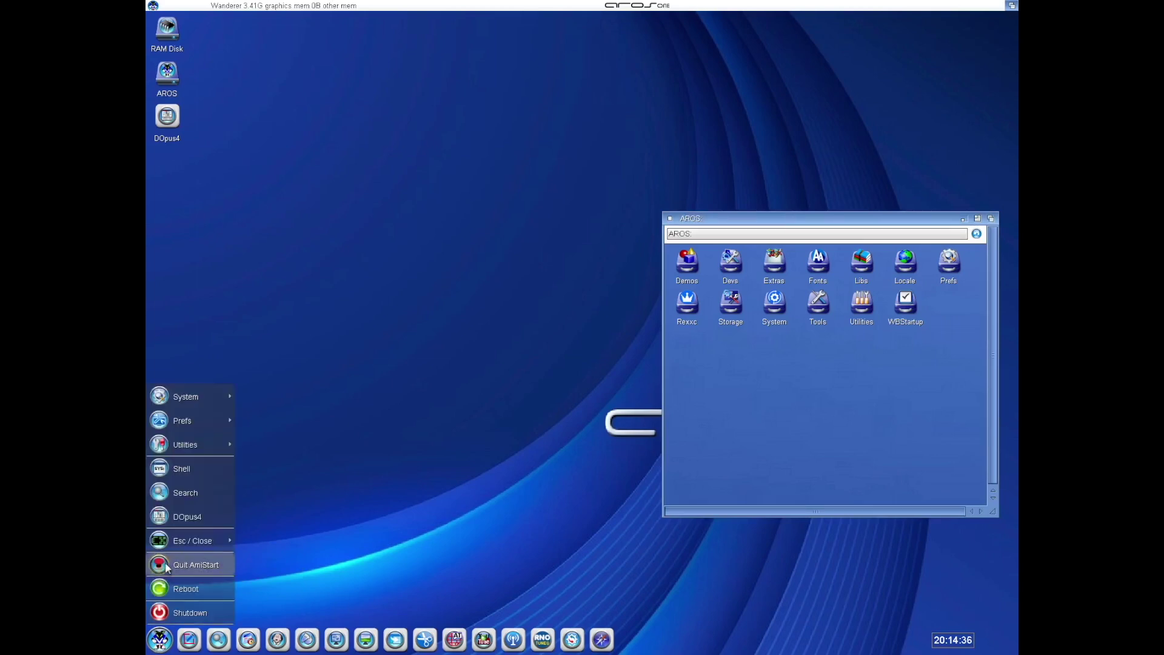
mouse_move(201, 441)
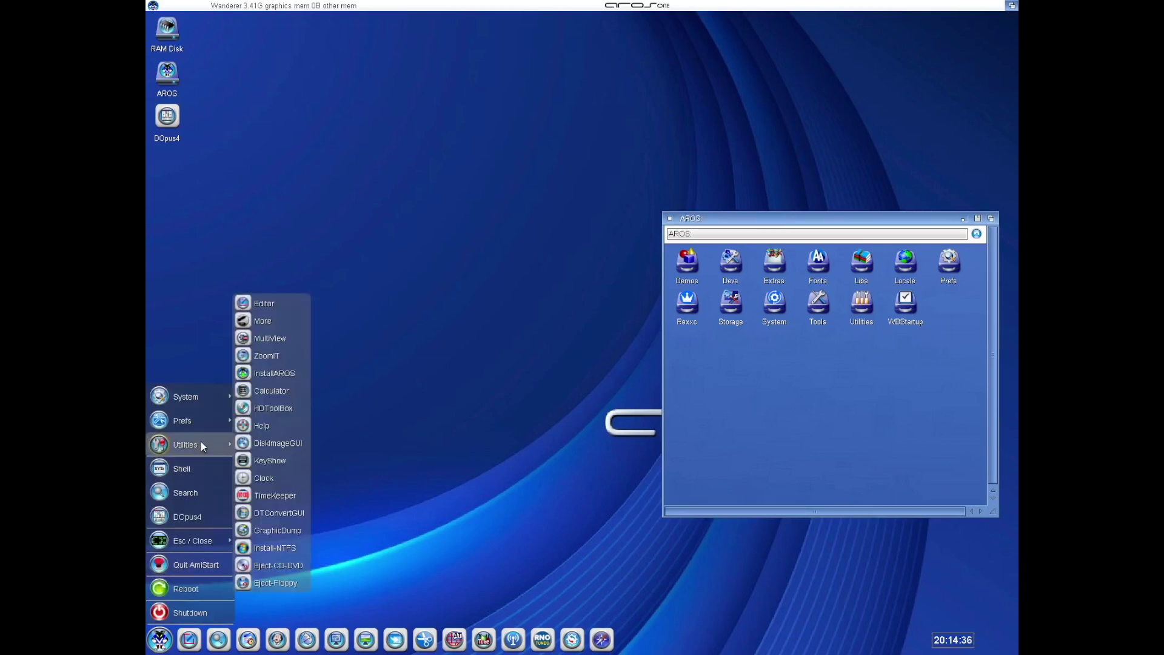
Compute 2 and 2 in Calculator for a result of 4.000000, then close it
click(286, 395)
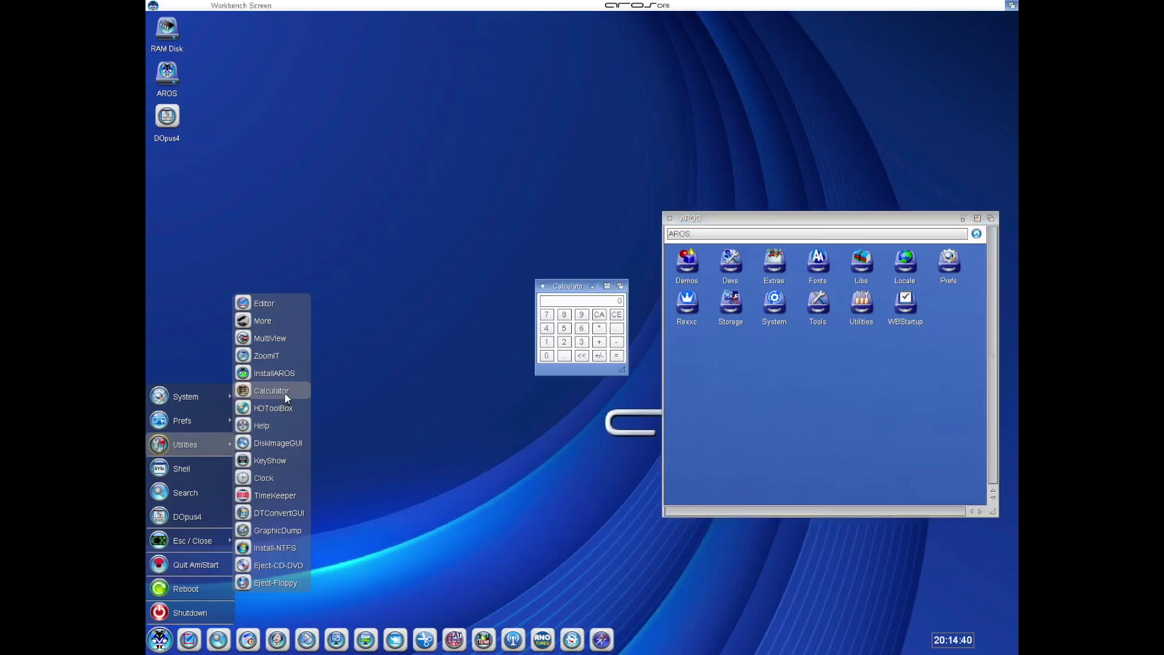
click(564, 341)
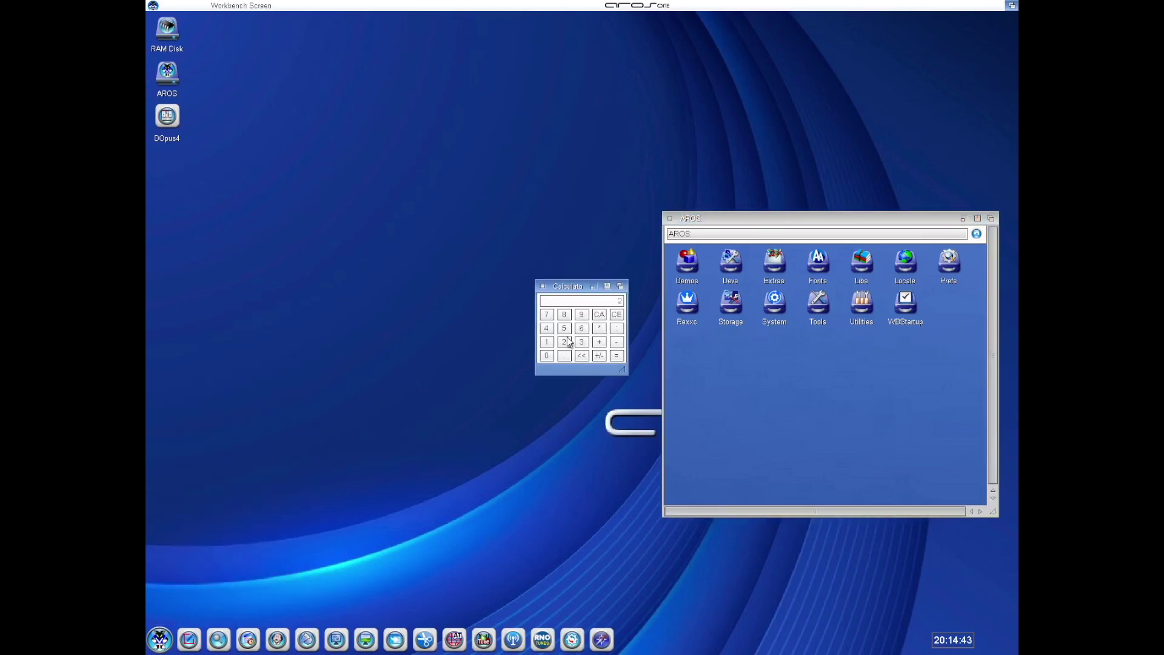
click(614, 331)
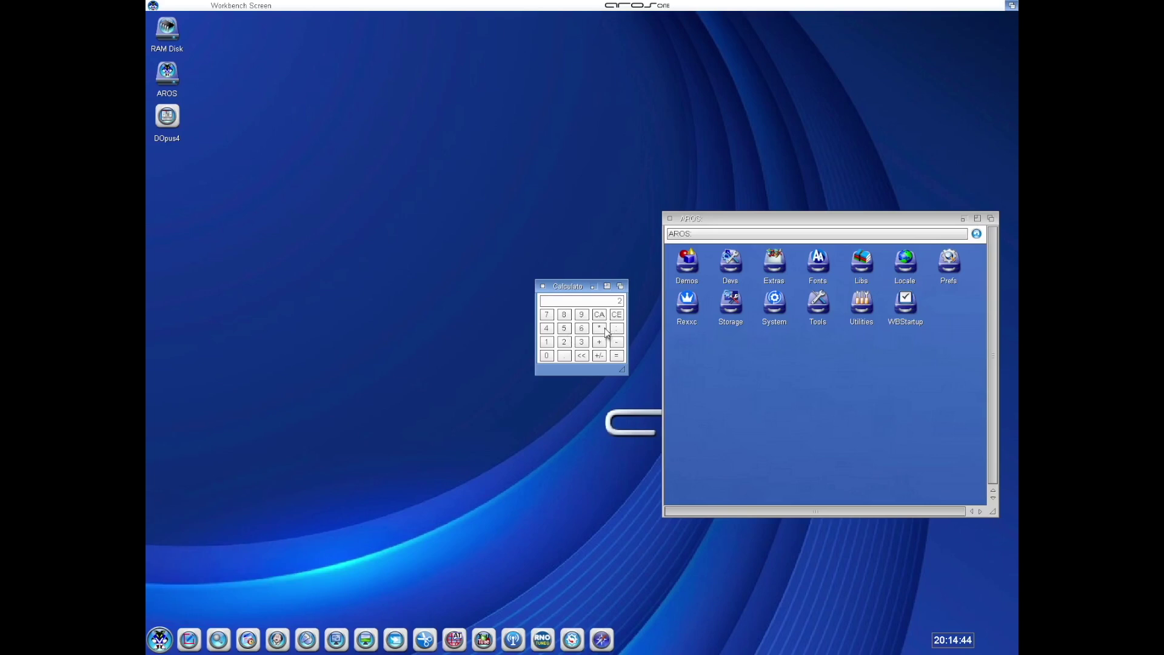
click(567, 344)
click(616, 357)
click(544, 288)
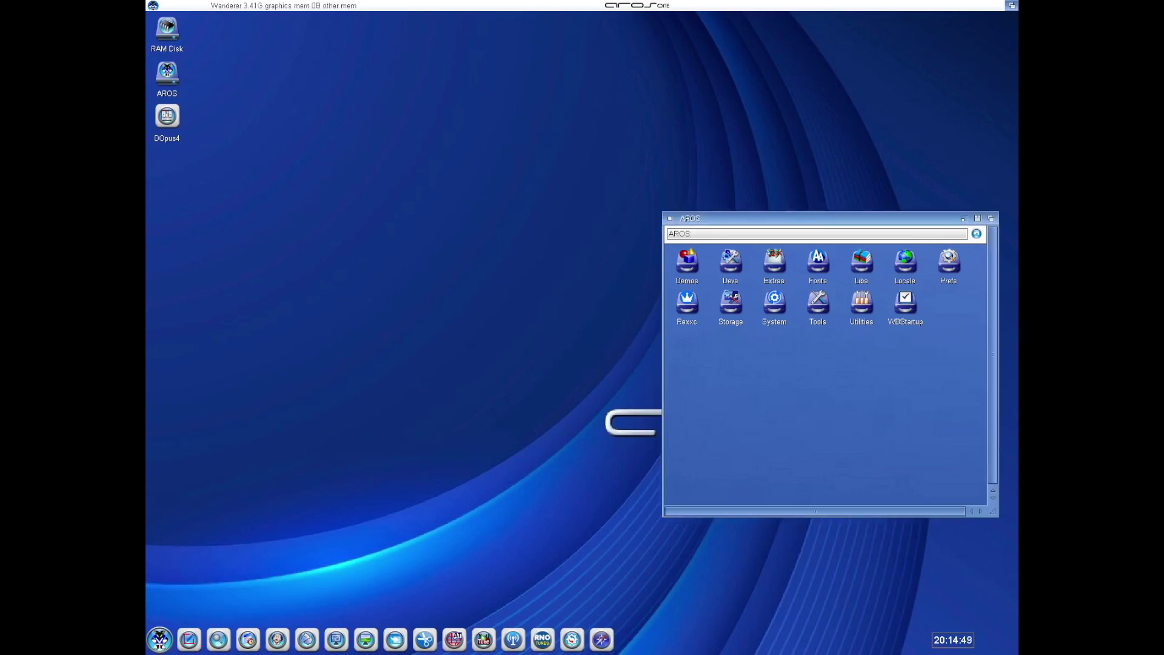
Search AmiTube for 'proteque' and close the AROS drive's drawer window
click(485, 642)
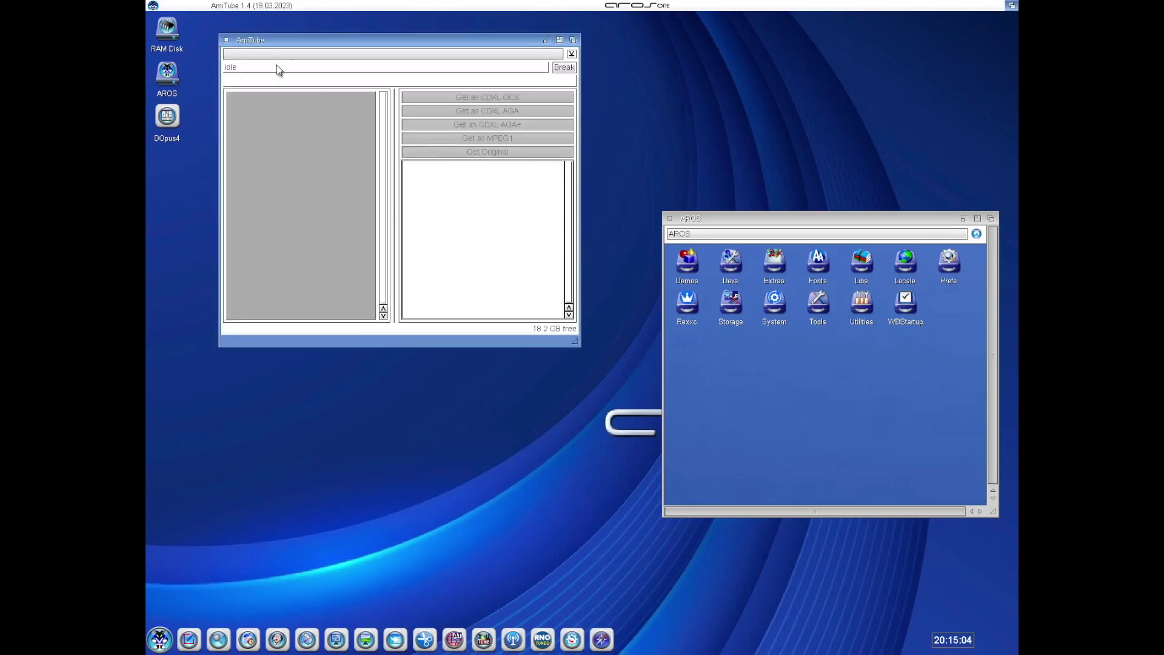
click(303, 54)
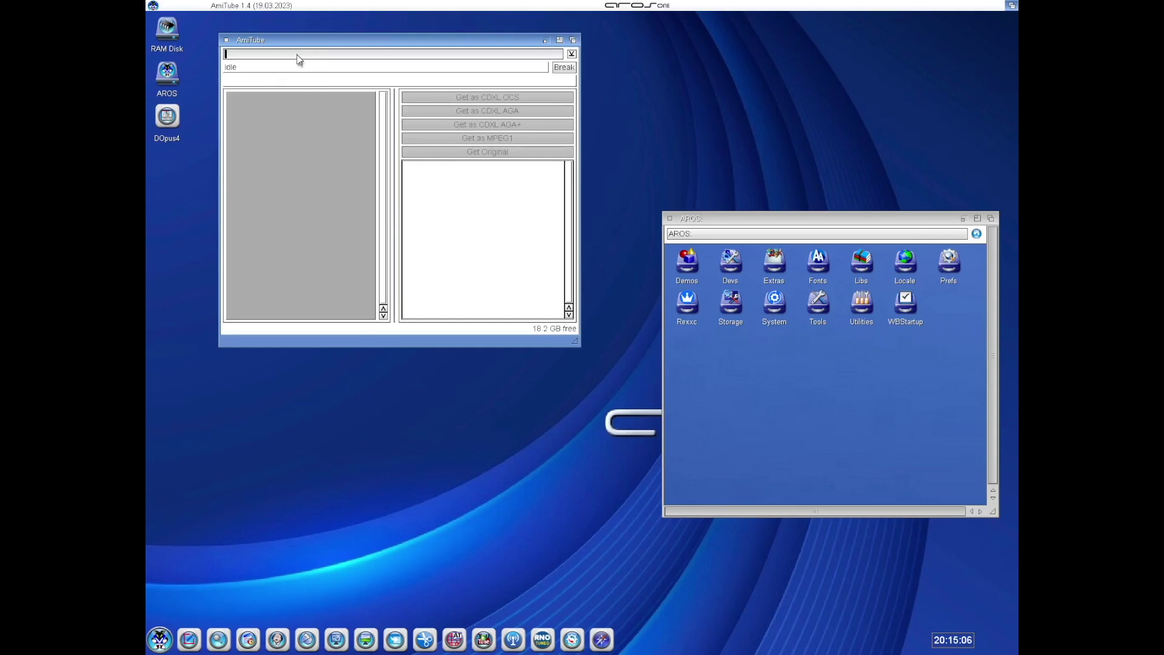
text(proteque)
key(Return)
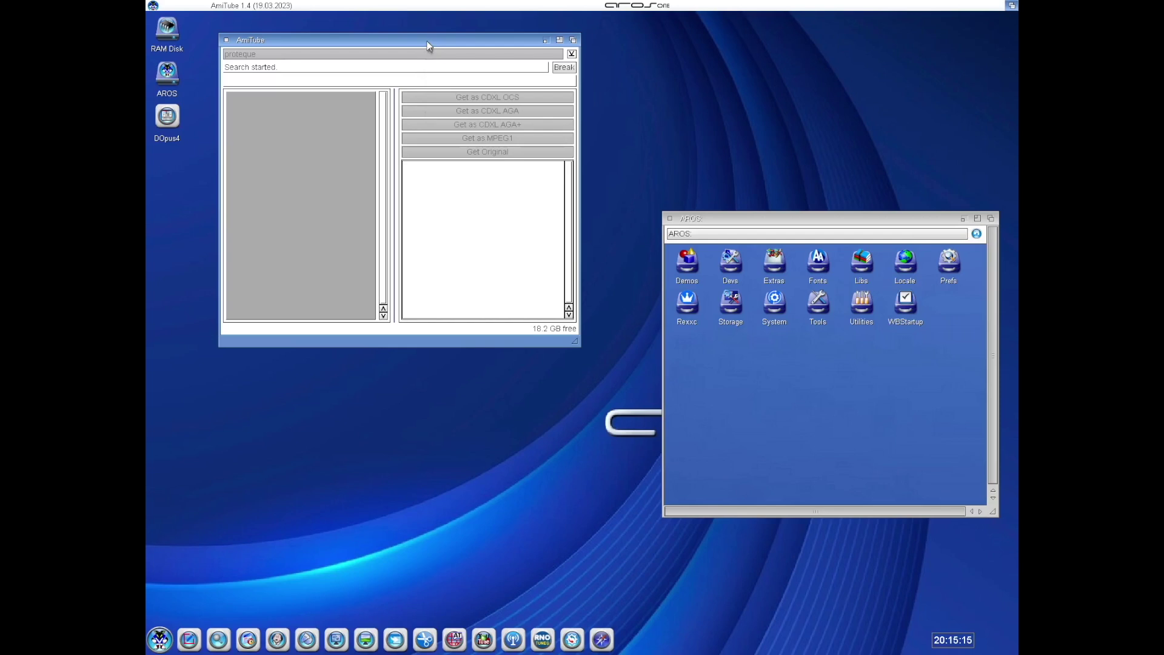
drag(427, 42, 378, 53)
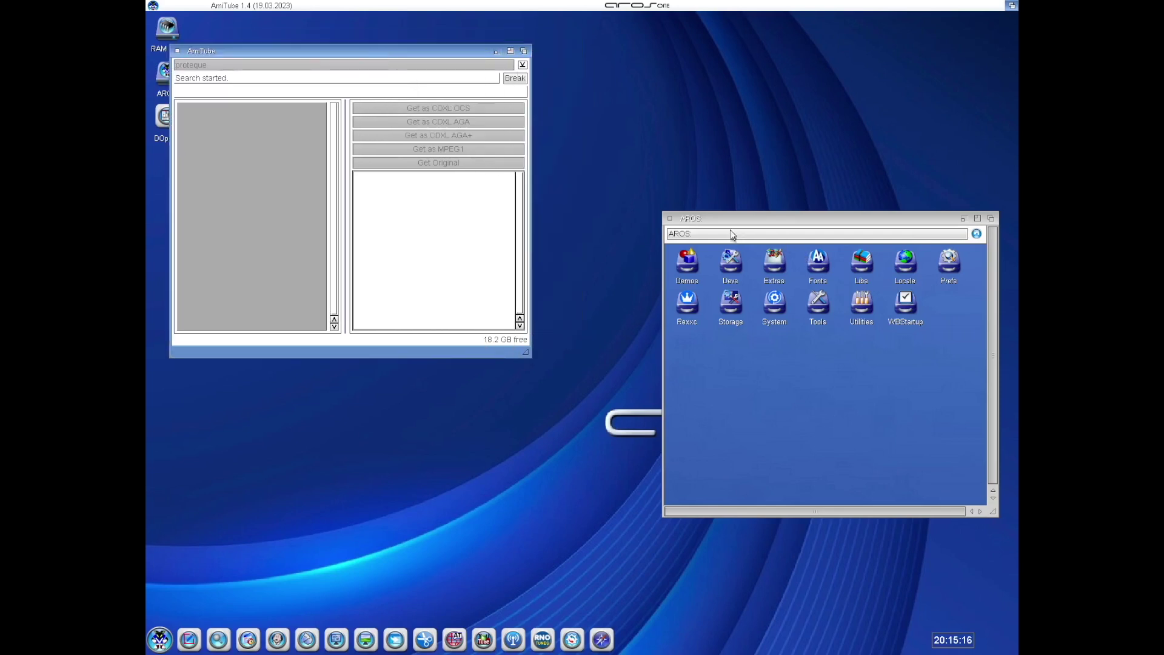
click(670, 218)
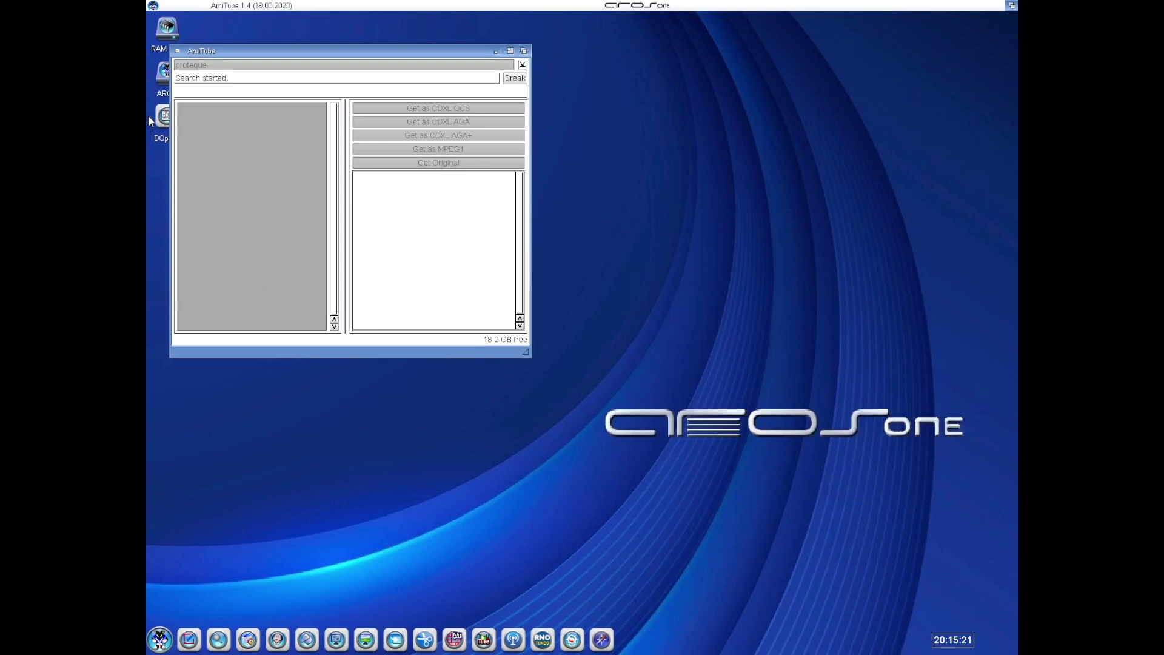
Launch Directory Opus and create a Download folder on SYS:
click(162, 115)
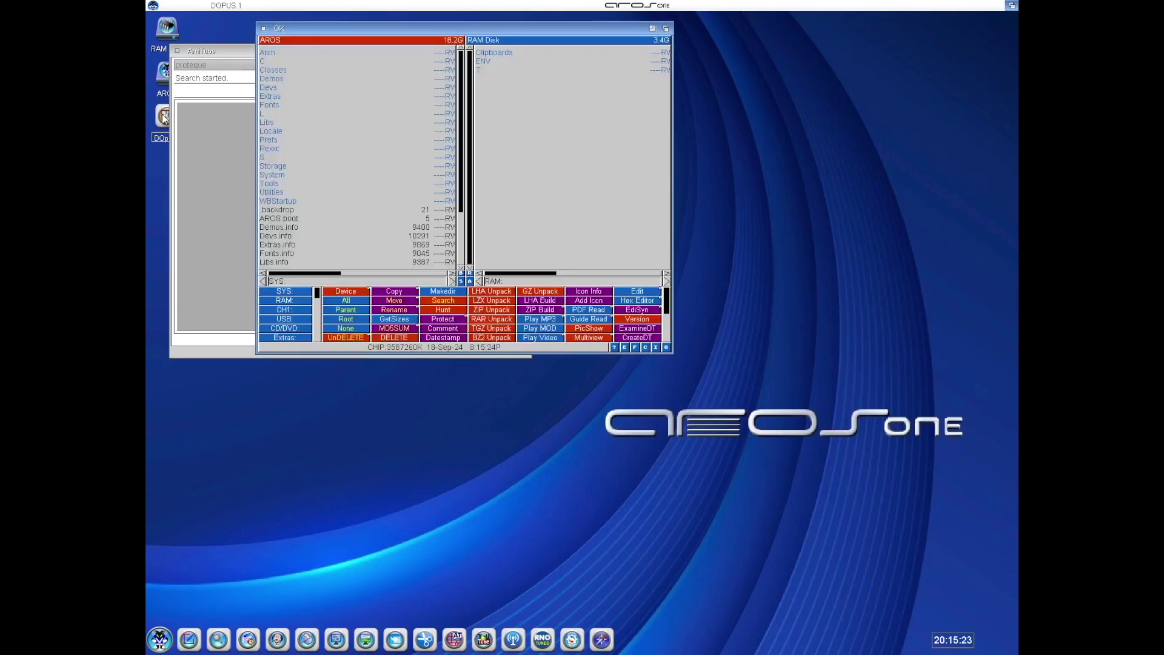
drag(407, 33, 724, 260)
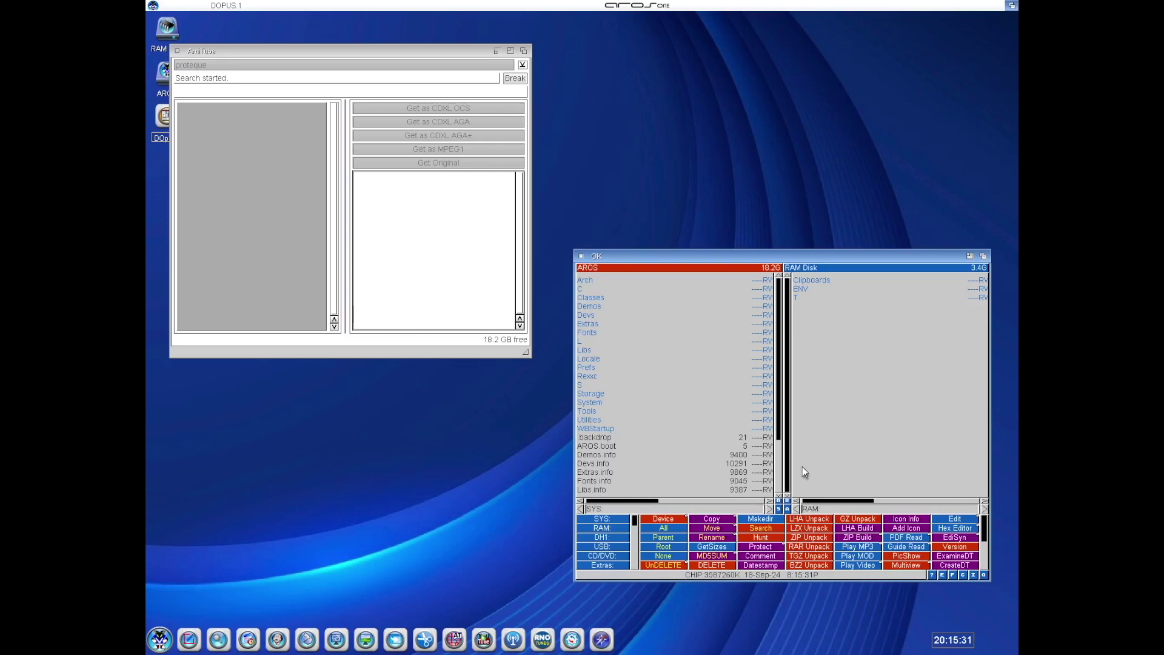
click(769, 521)
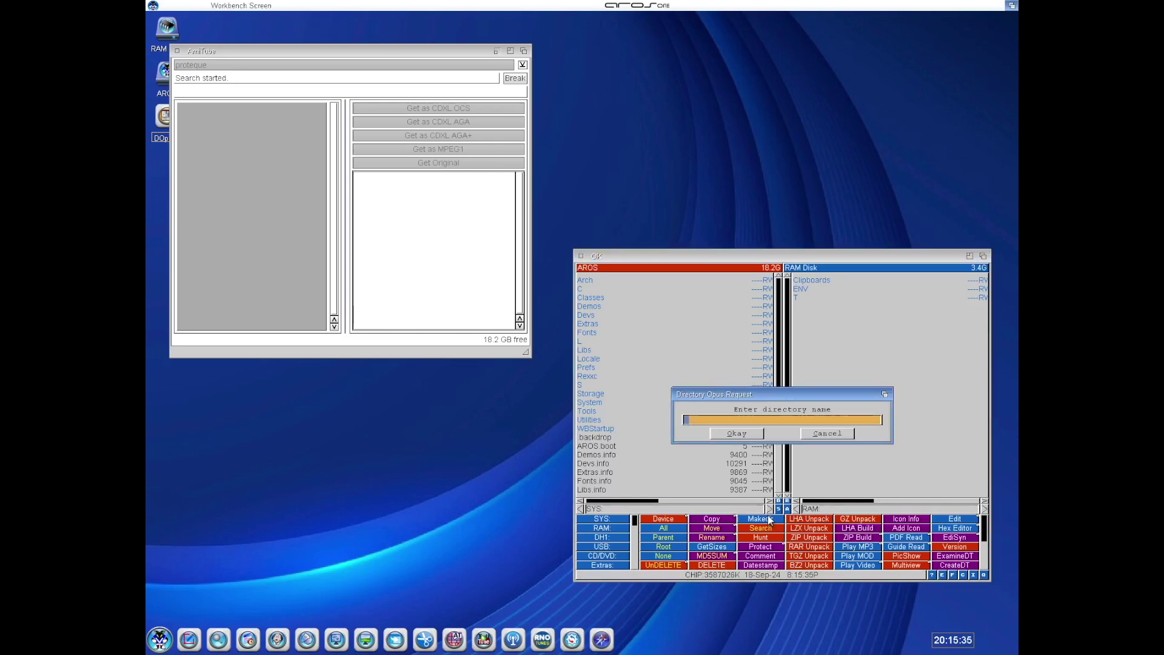
text(Download)
click(730, 435)
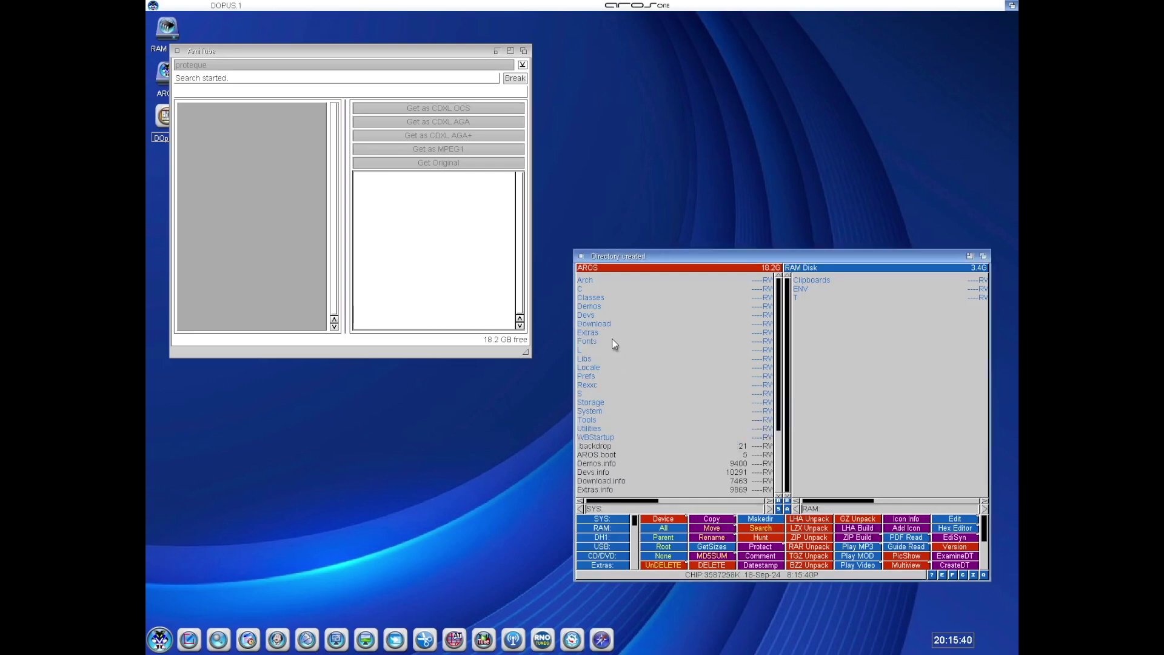
Open the new Download folder in the left lister
click(613, 322)
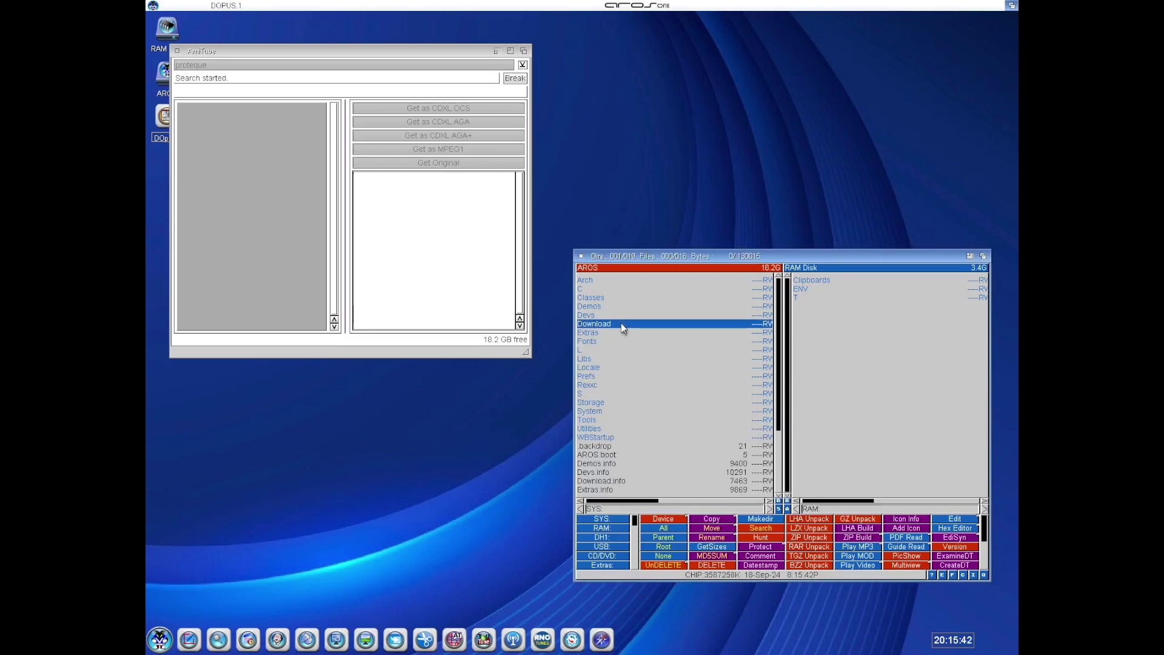
click(609, 318)
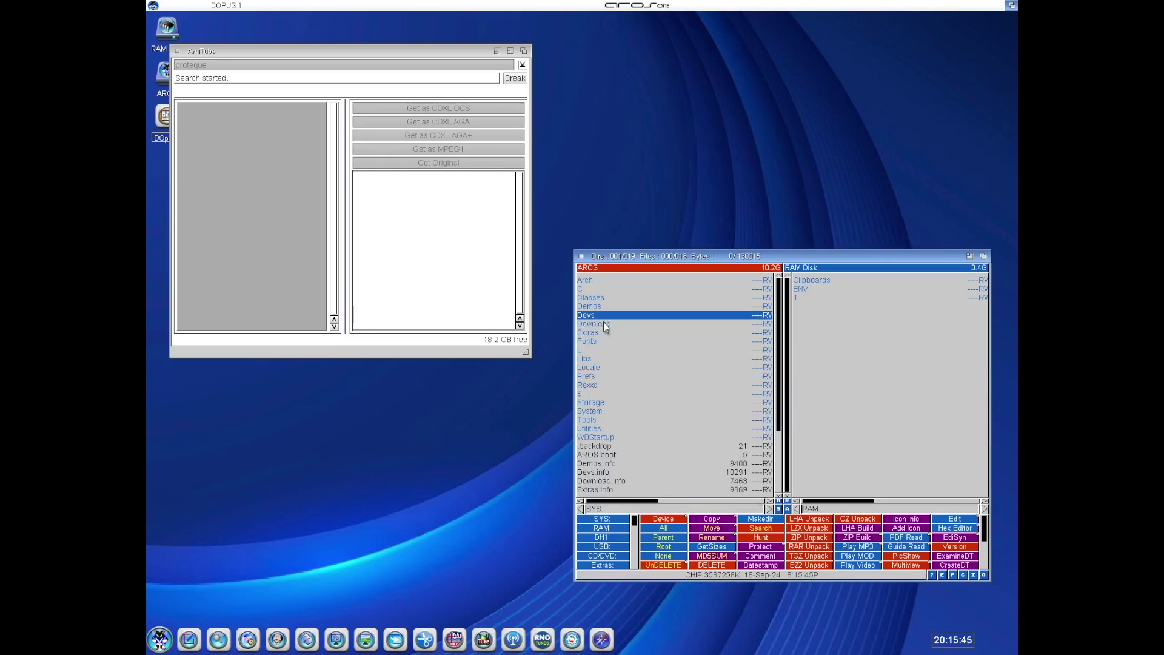
double_click(603, 324)
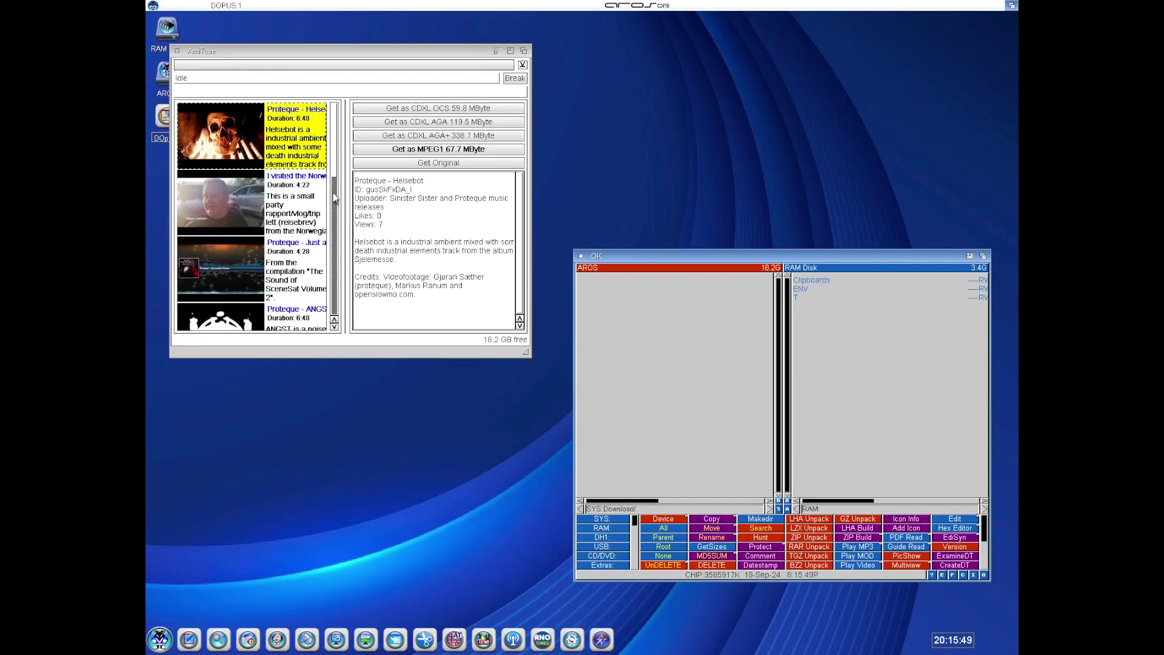
Convert the Norwegian demoparty vlog result to a CDXL AGA+ movie saved in RAM
click(299, 200)
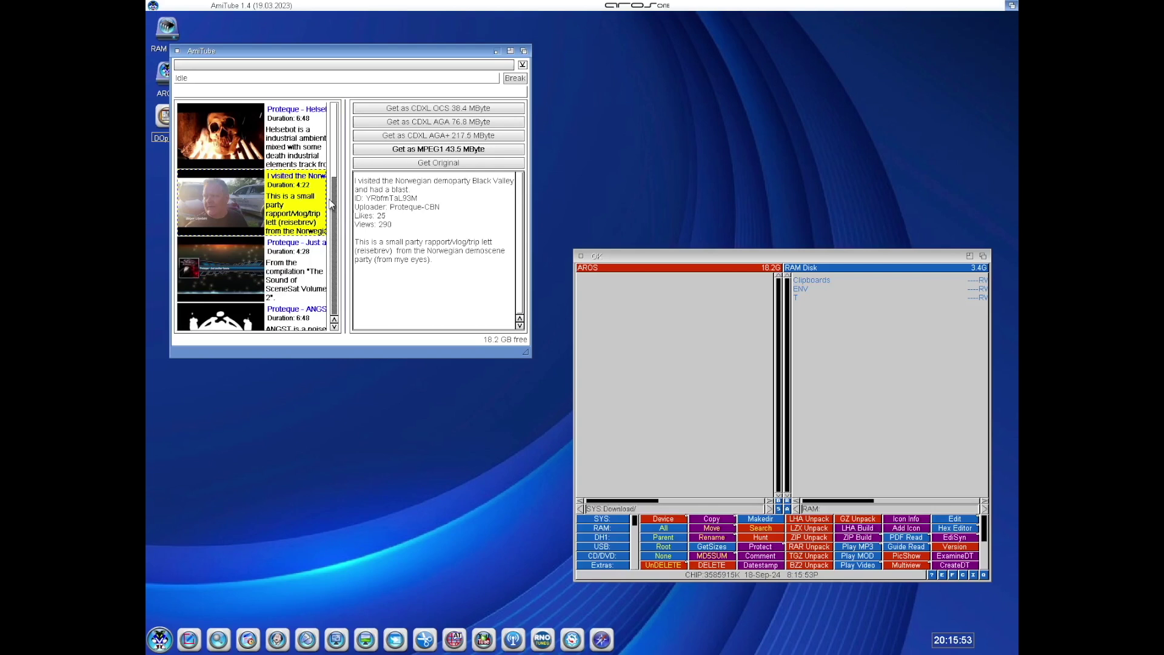
scroll(333, 218, down, 5)
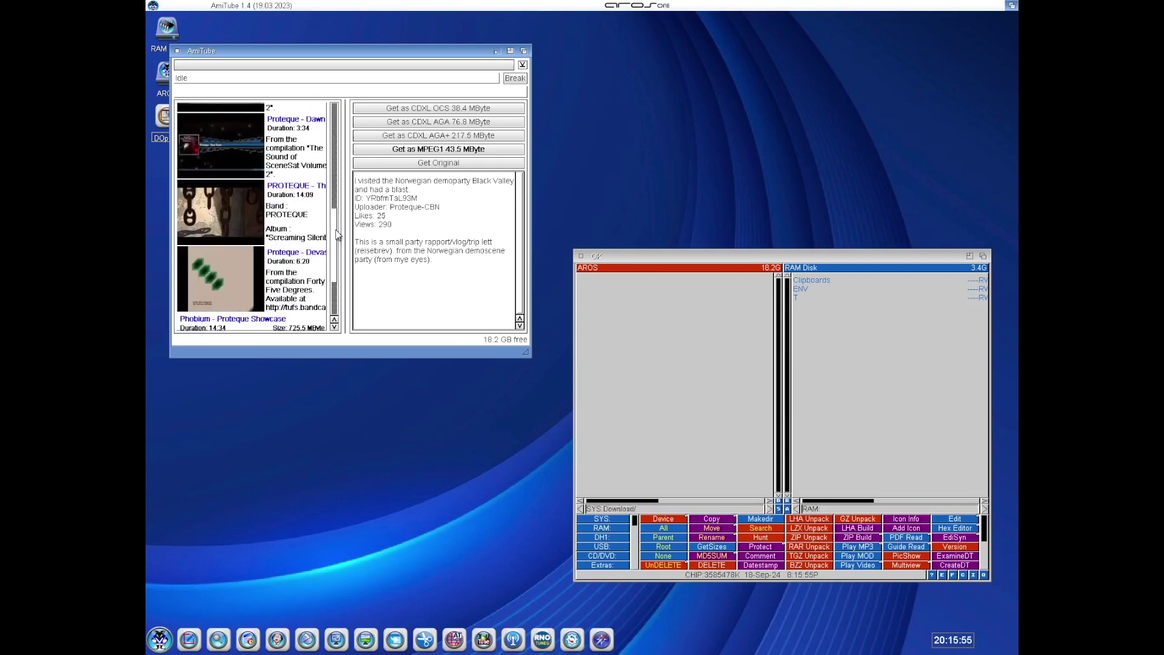
scroll(338, 235, down, 4)
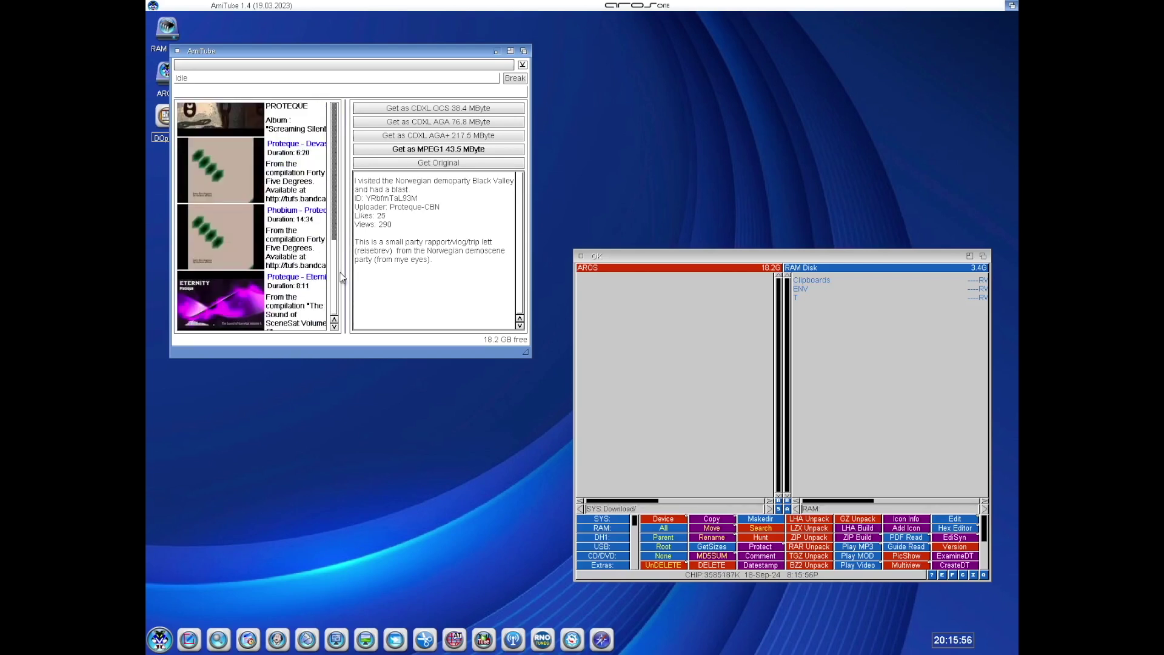
scroll(340, 261, down, 6)
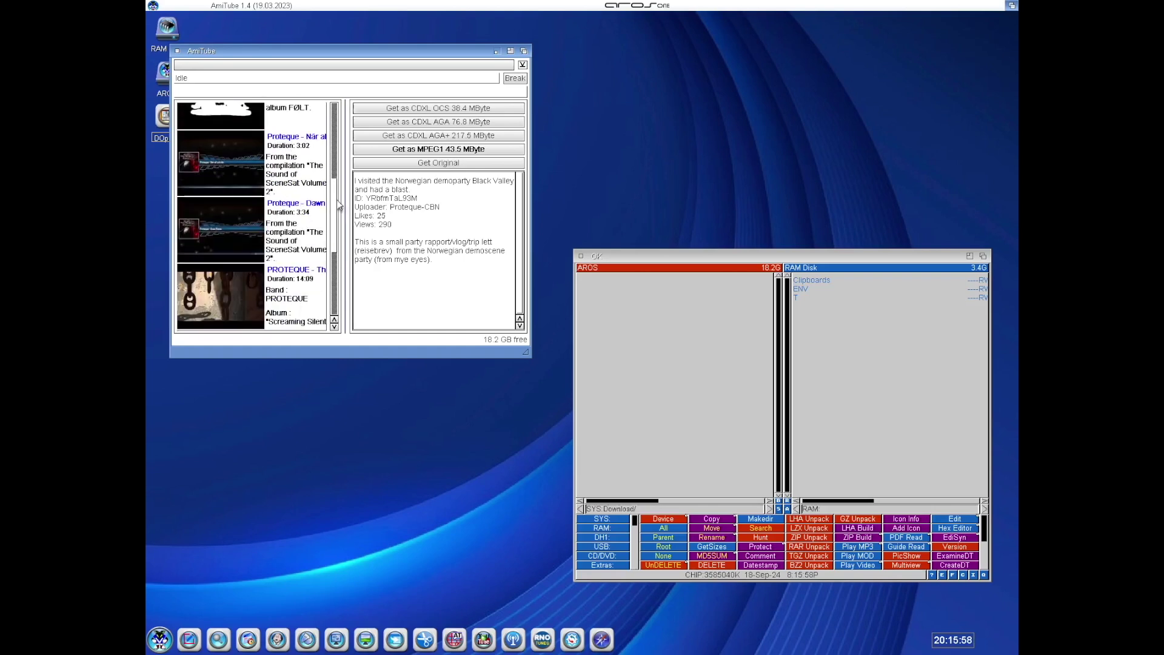
scroll(340, 206, up, 8)
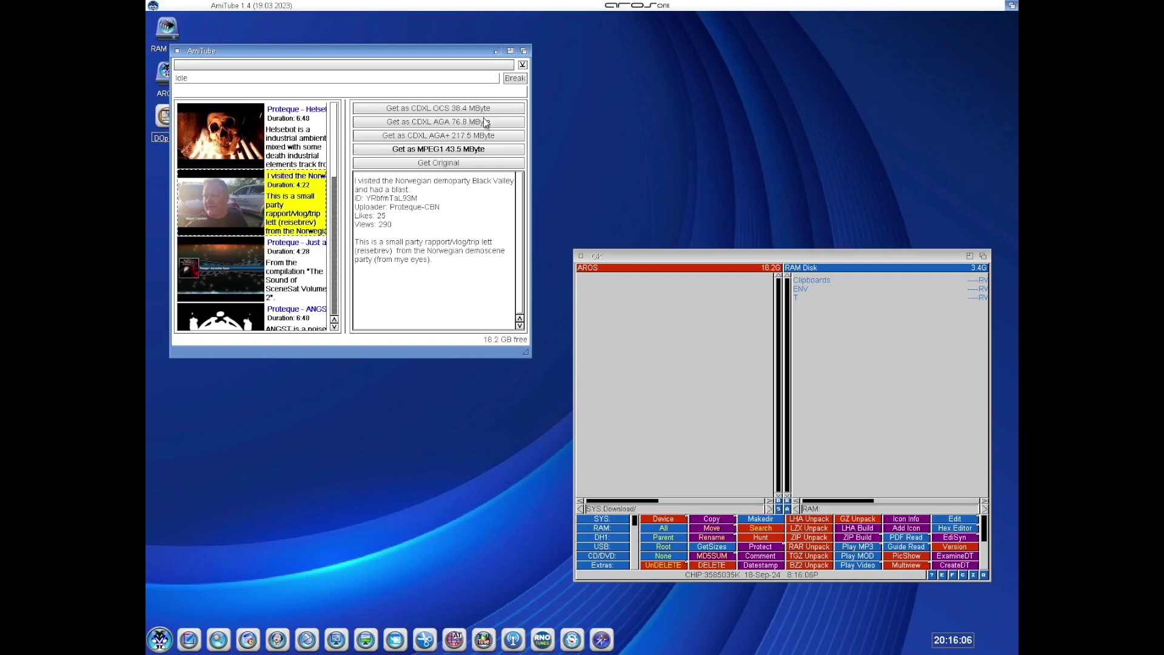
click(474, 137)
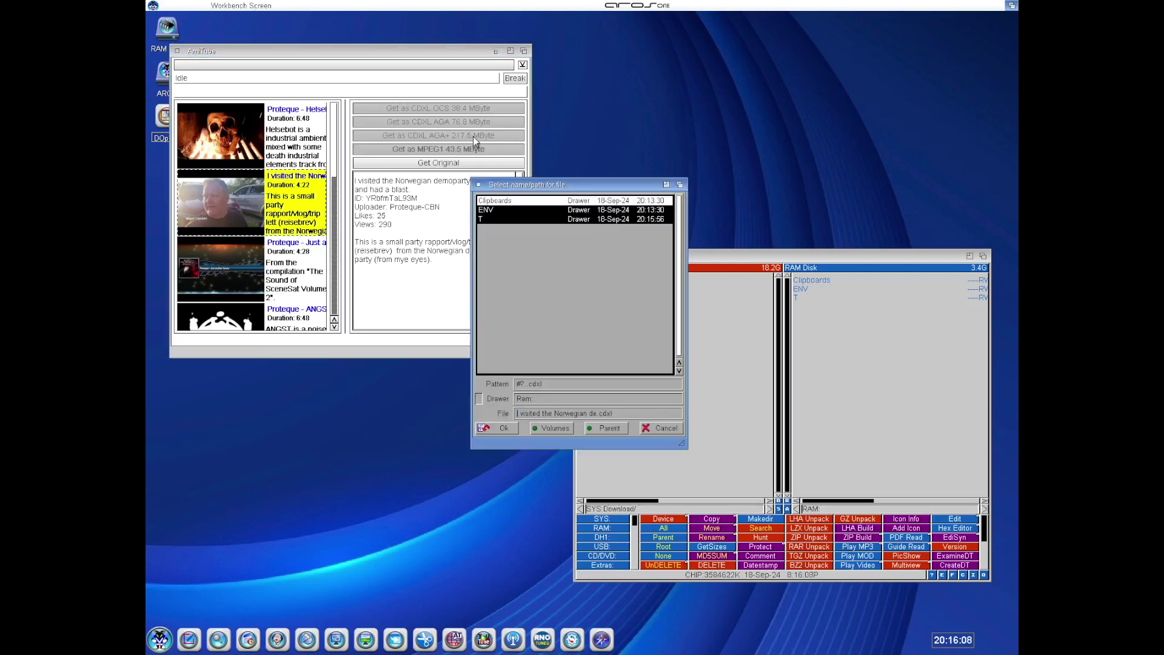
click(506, 428)
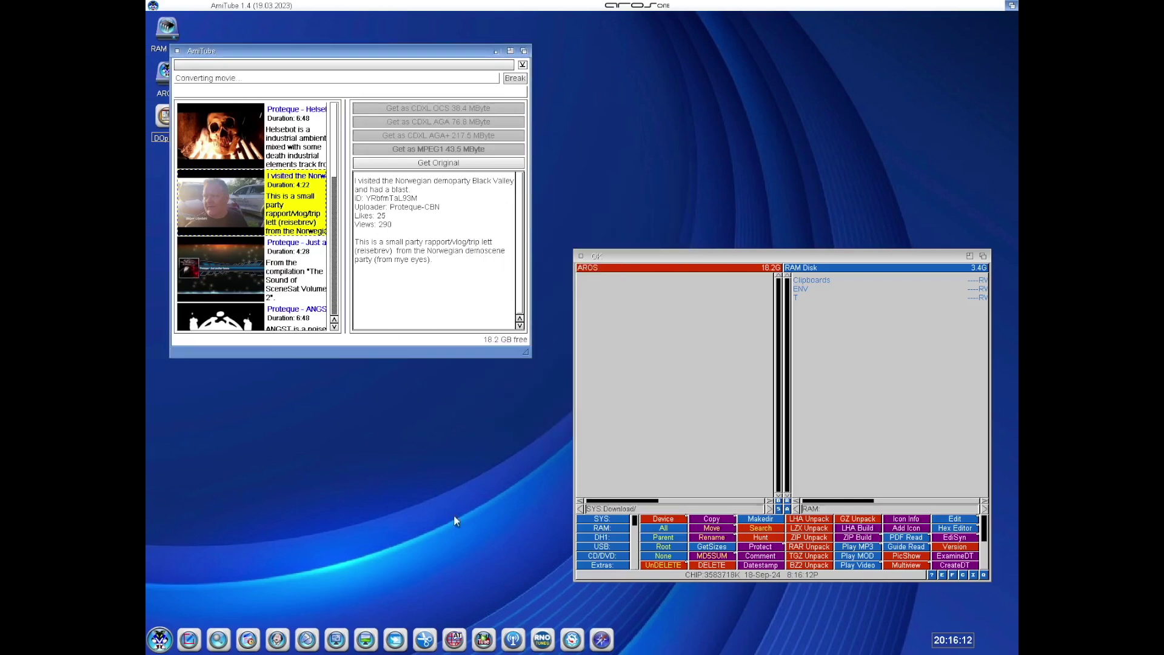
click(606, 647)
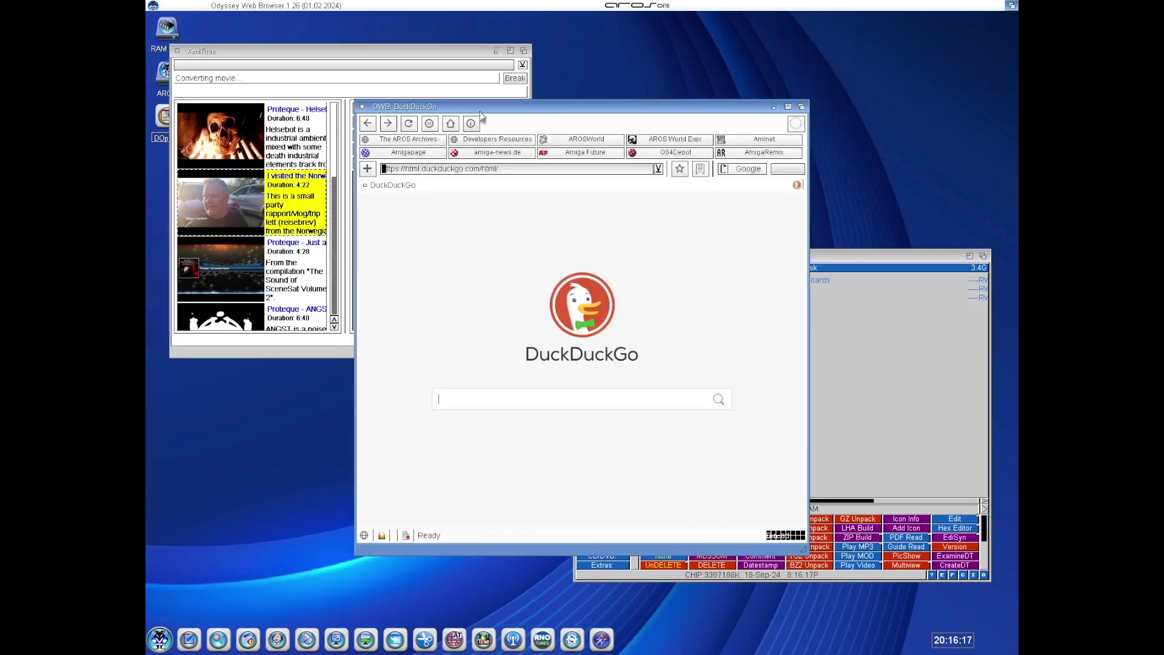
Load google.com in Odyssey and accept Google's cookie consent with 'Godta alle'
drag(492, 107, 478, 135)
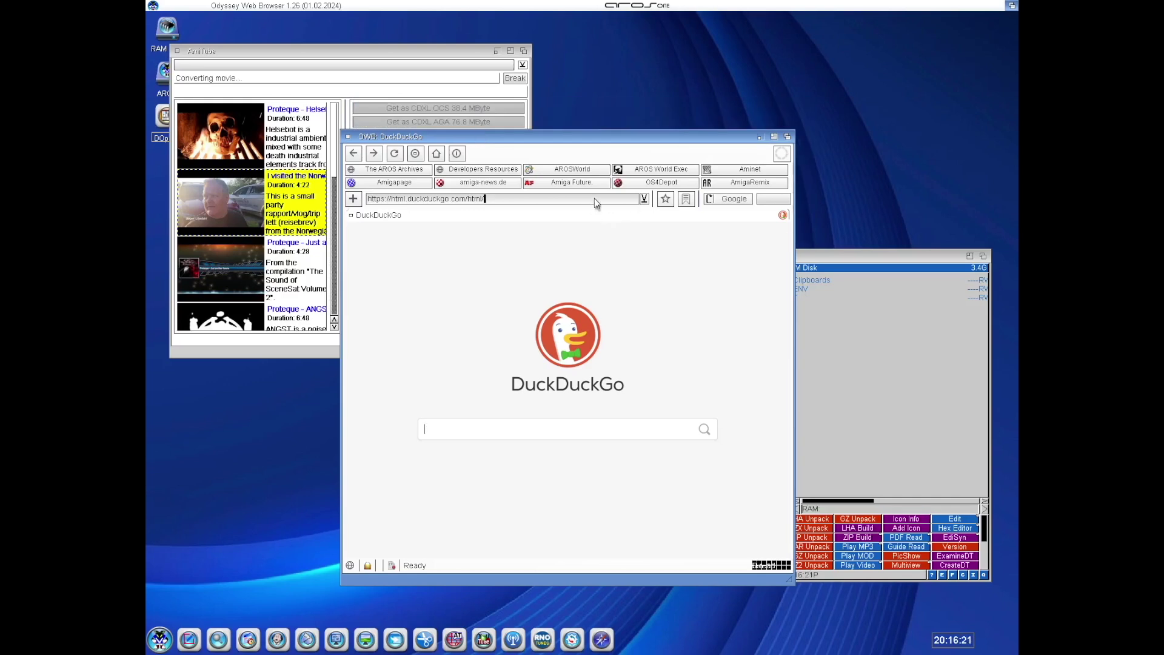
key(BackSpace)
key(BackSpace)
key(BackSpace)
key(BackSpace)
key(BackSpace)
key(BackSpace)
key(BackSpace)
key(BackSpace)
key(BackSpace)
key(BackSpace)
key(BackSpace)
key(BackSpace)
key(BackSpace)
key(BackSpace)
key(BackSpace)
key(BackSpace)
key(BackSpace)
key(BackSpace)
key(BackSpace)
key(BackSpace)
key(BackSpace)
key(BackSpace)
key(BackSpace)
key(BackSpace)
key(BackSpace)
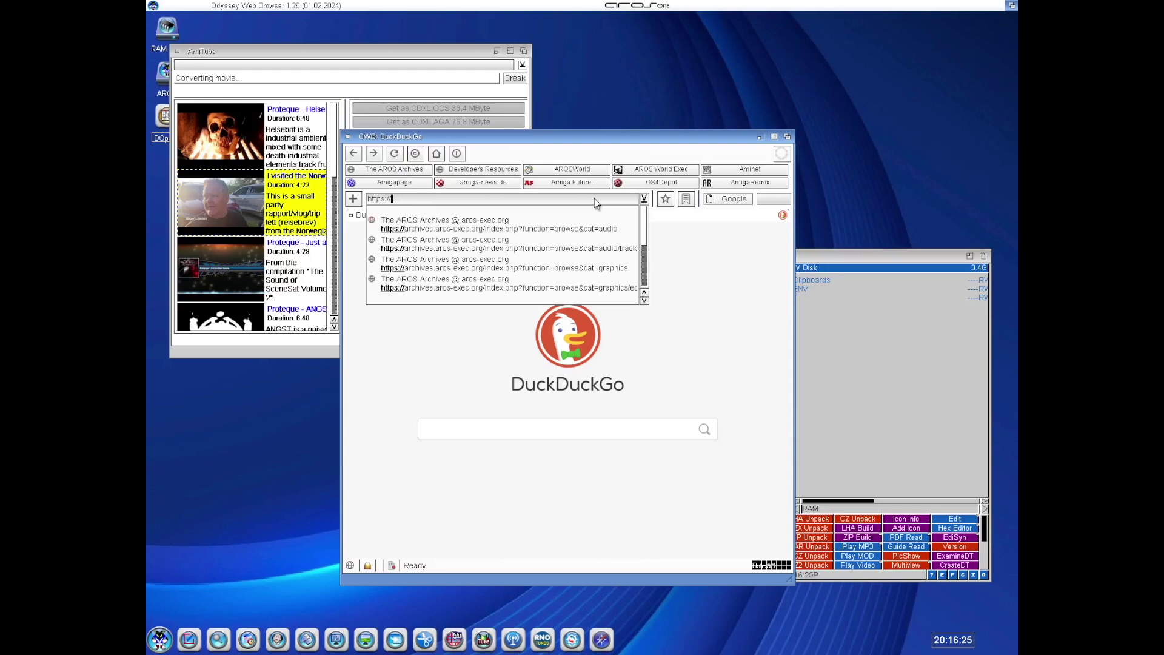
text(google.com)
key(Return)
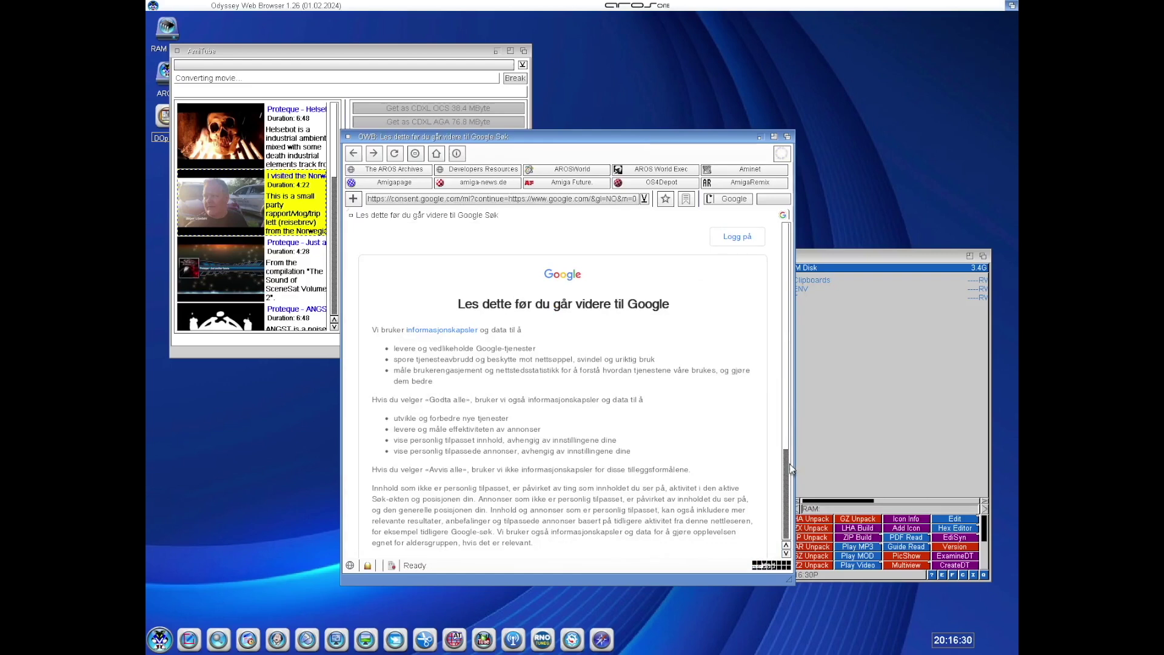
scroll(789, 469, down, 5)
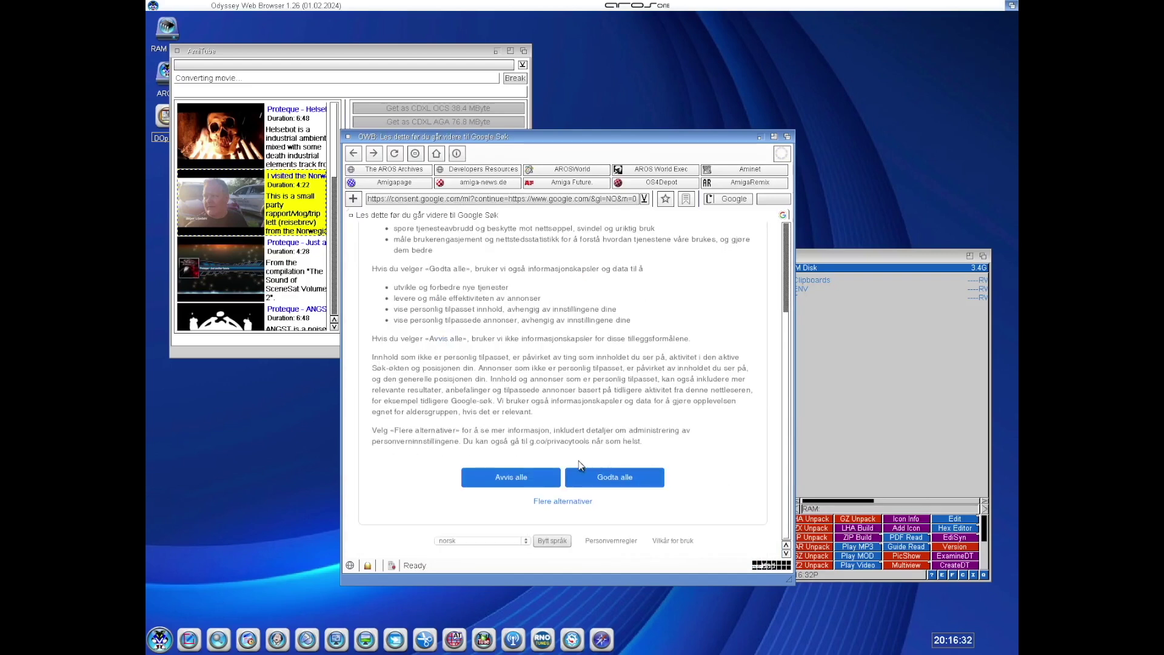
click(609, 477)
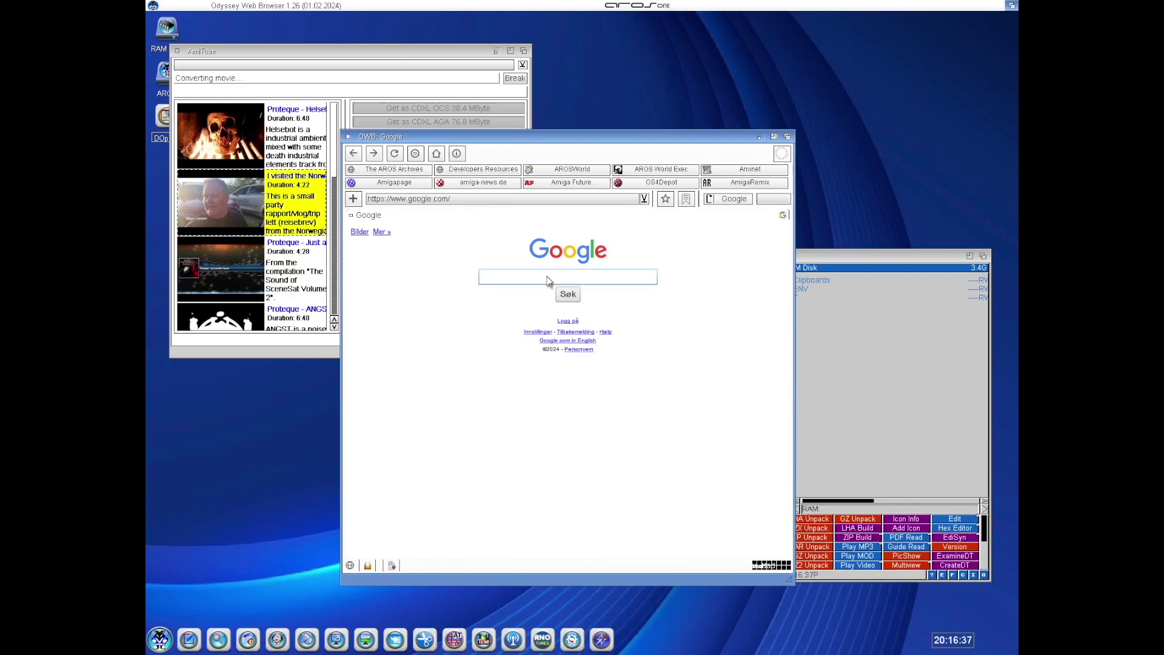
Search Google for 'proteque amiga' and open The AROS Archives result
text(proteque amiga)
key(Return)
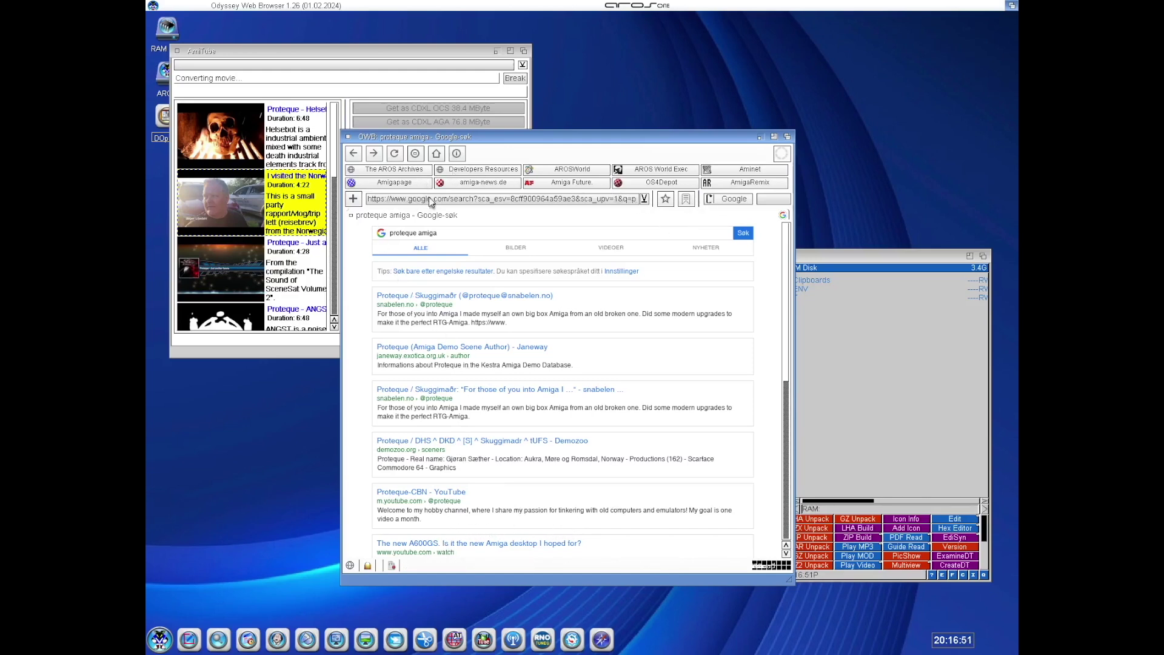
click(393, 170)
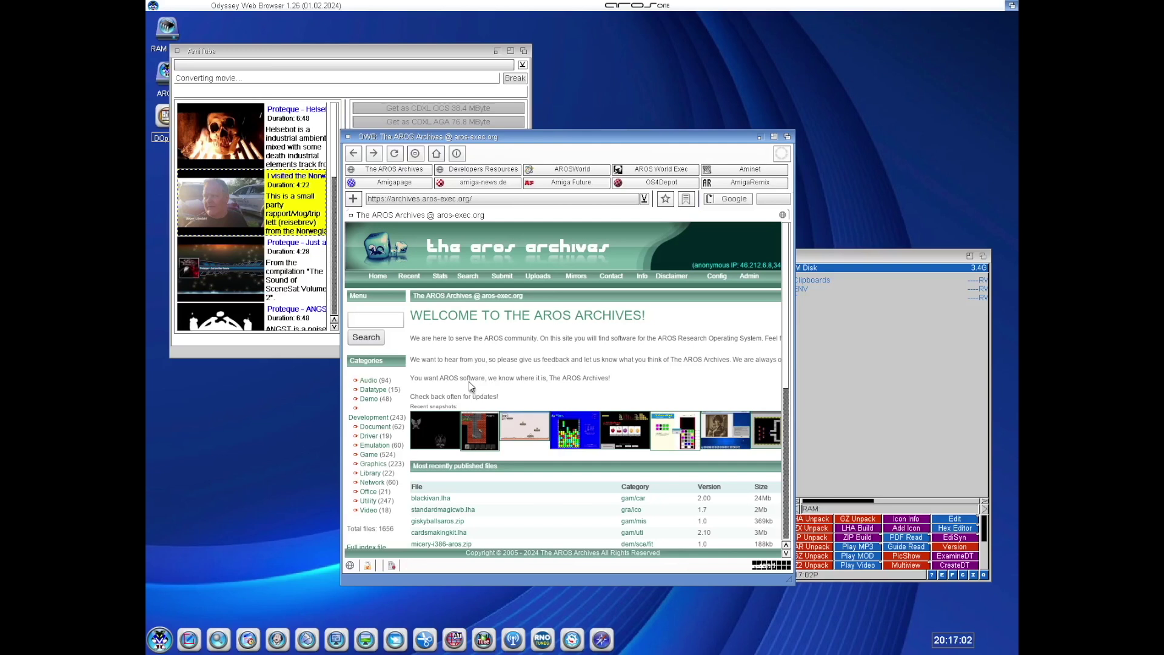
Scroll down The AROS Archives page through its recently published files and comments
scroll(467, 381, down, 5)
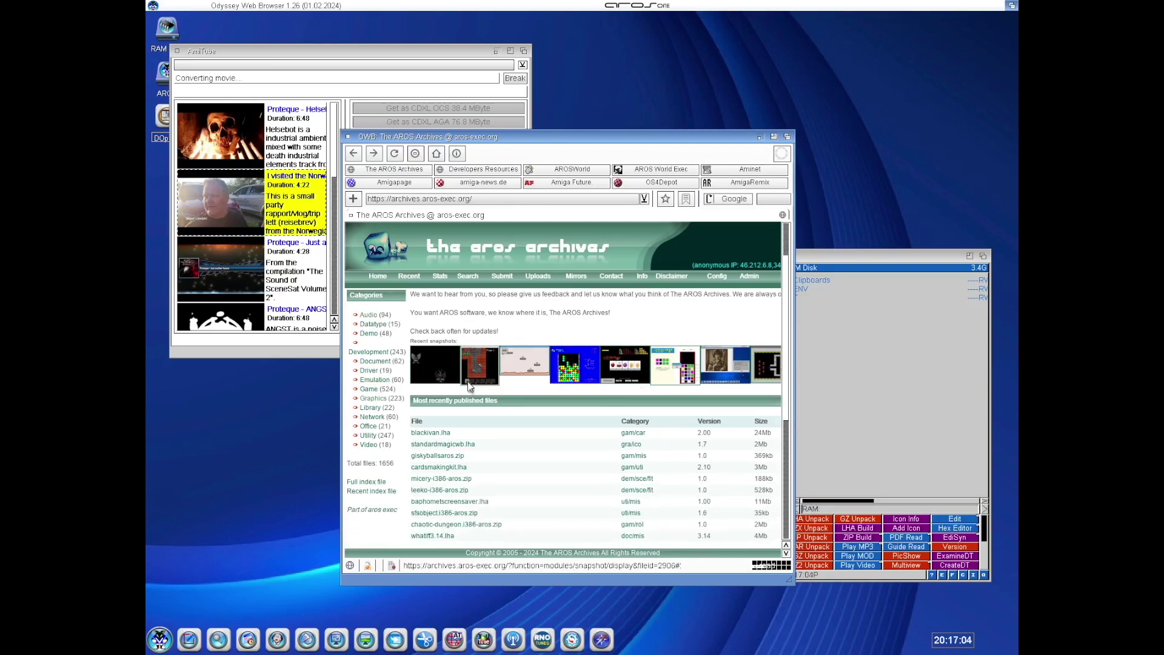
scroll(467, 381, down, 5)
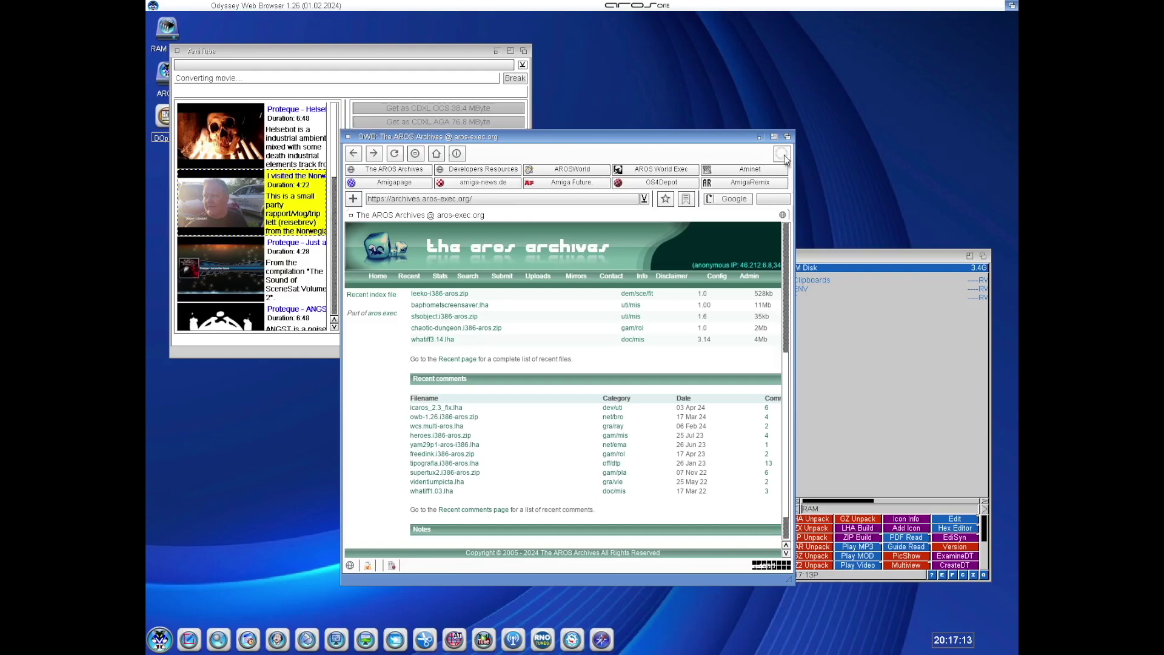
right_click(739, 160)
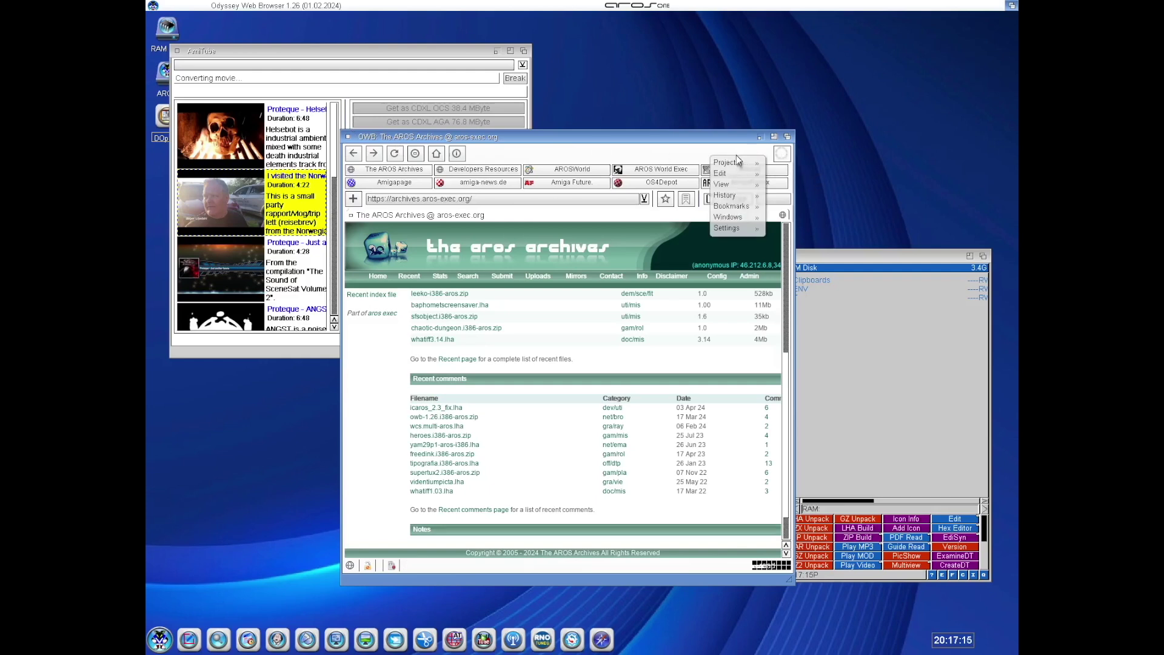
mouse_move(735, 162)
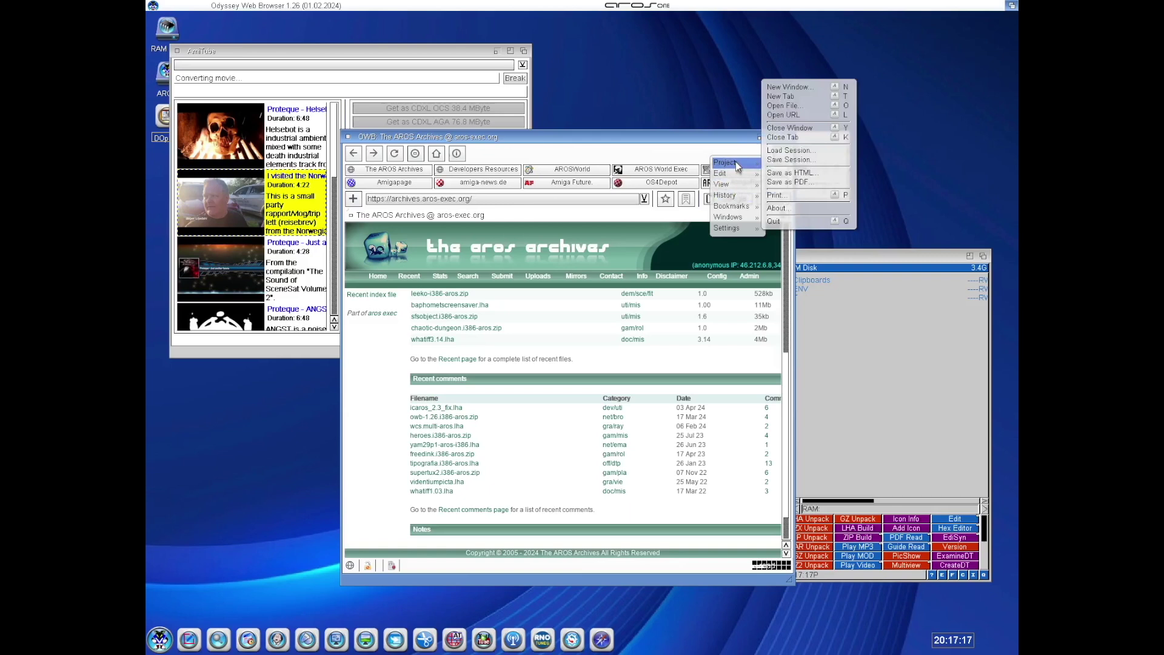
click(795, 209)
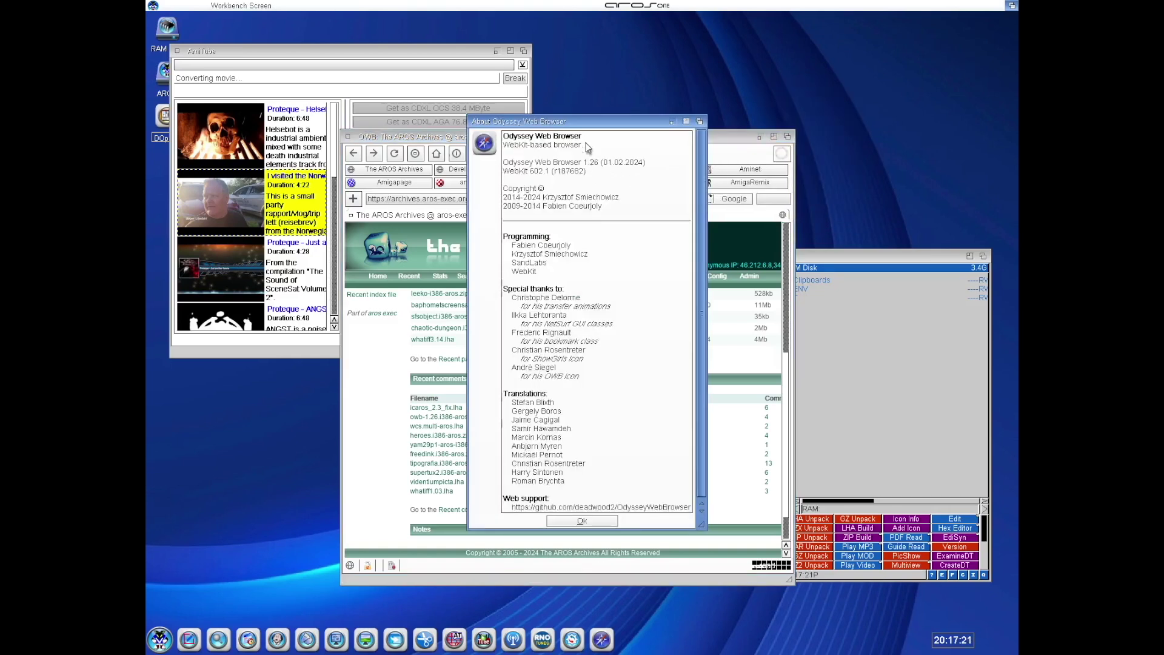
drag(599, 118, 837, 142)
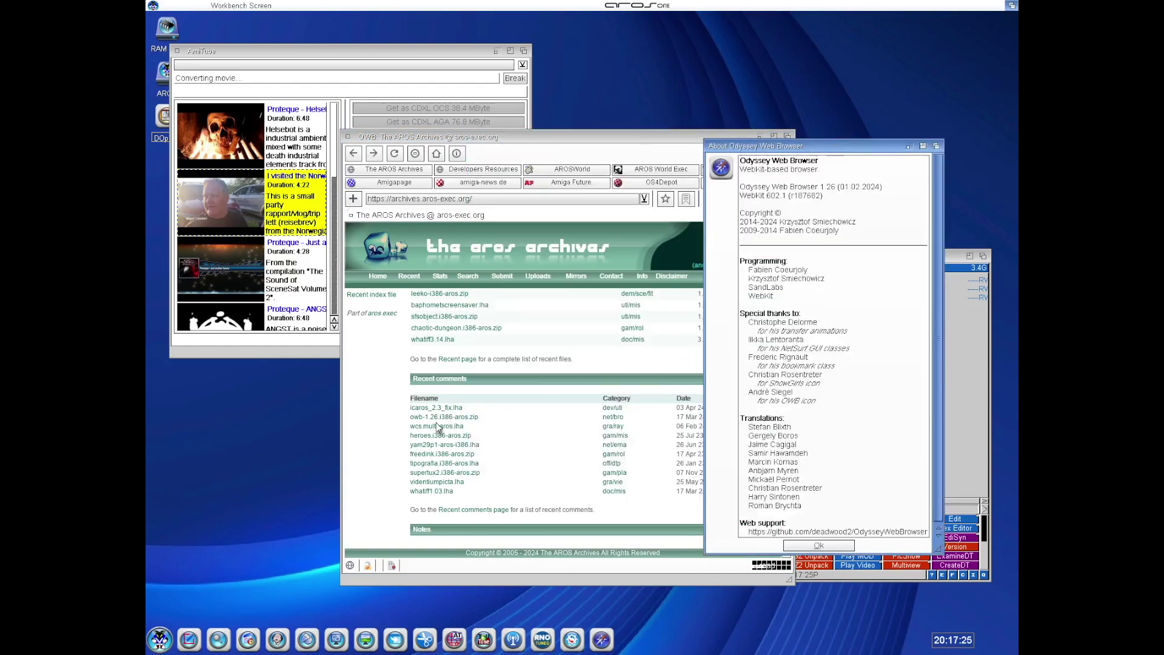
click(819, 546)
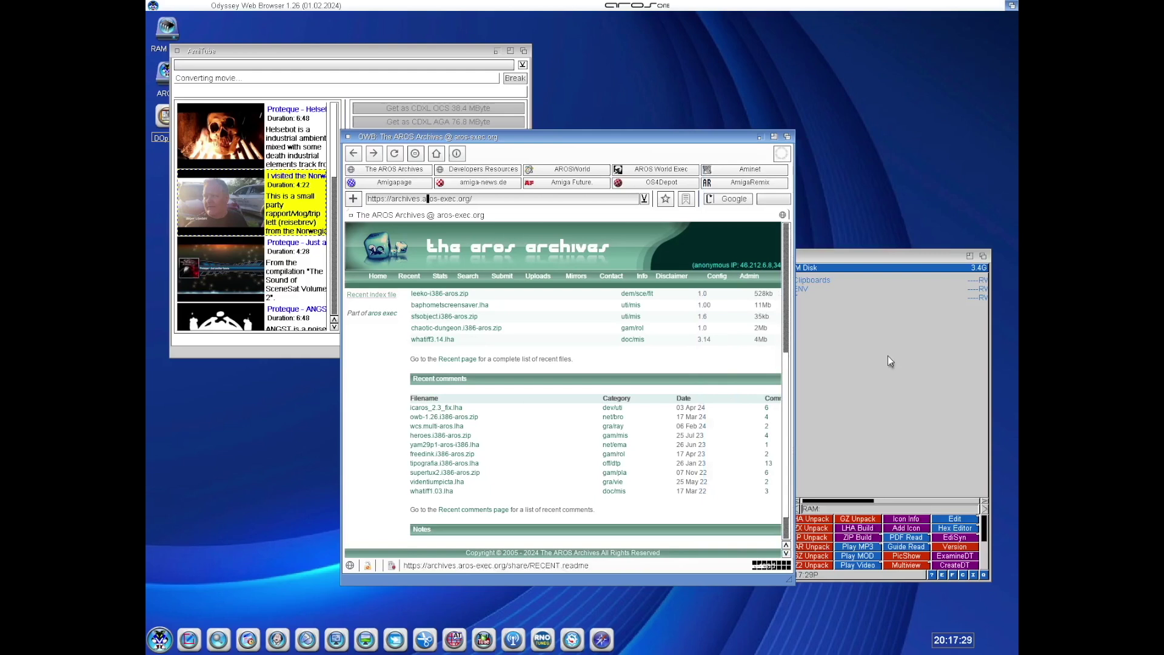
Browse the AROS Archives to Graphics > Edit and download grafx2-2.7.i386-aros.zip
click(787, 315)
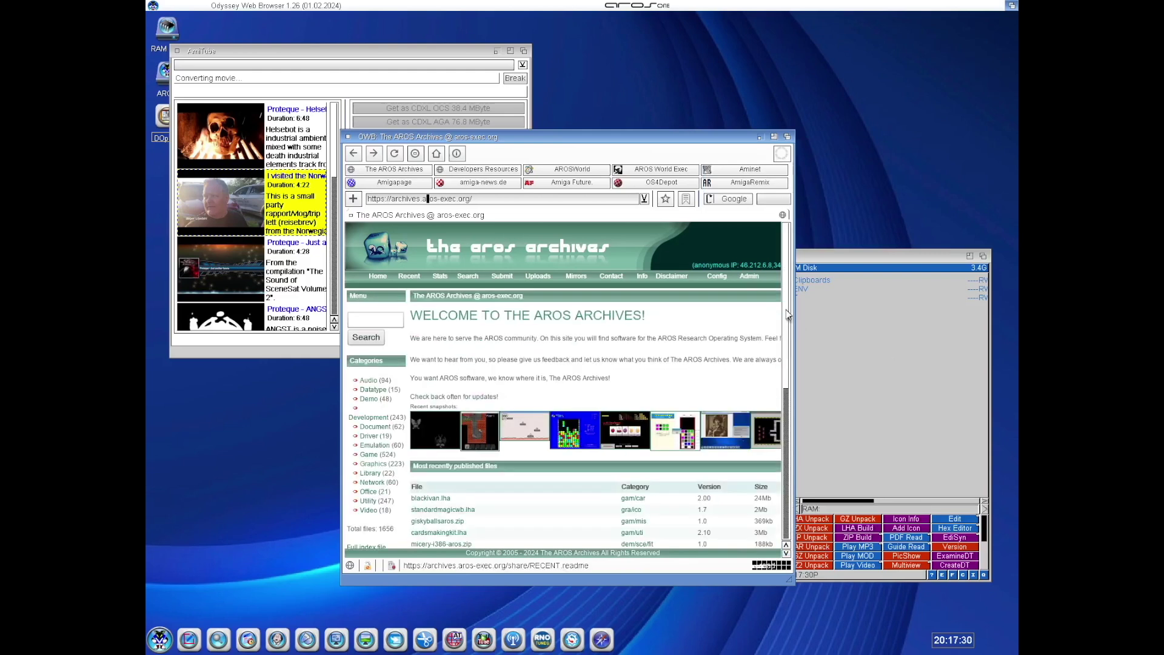
click(372, 465)
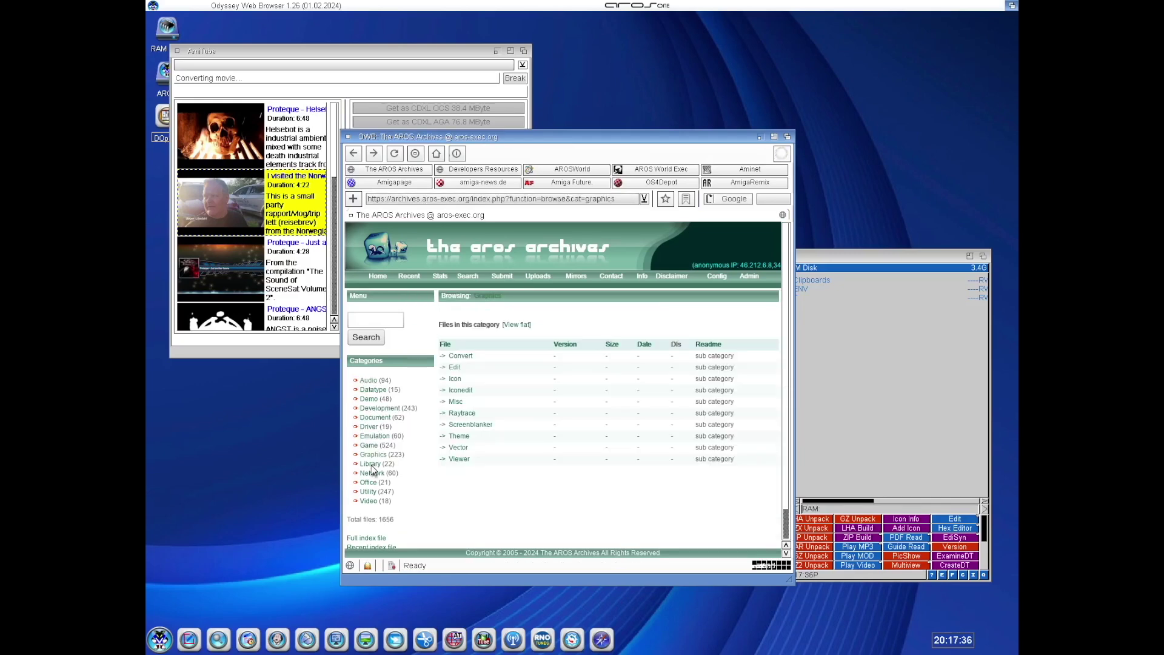
click(455, 368)
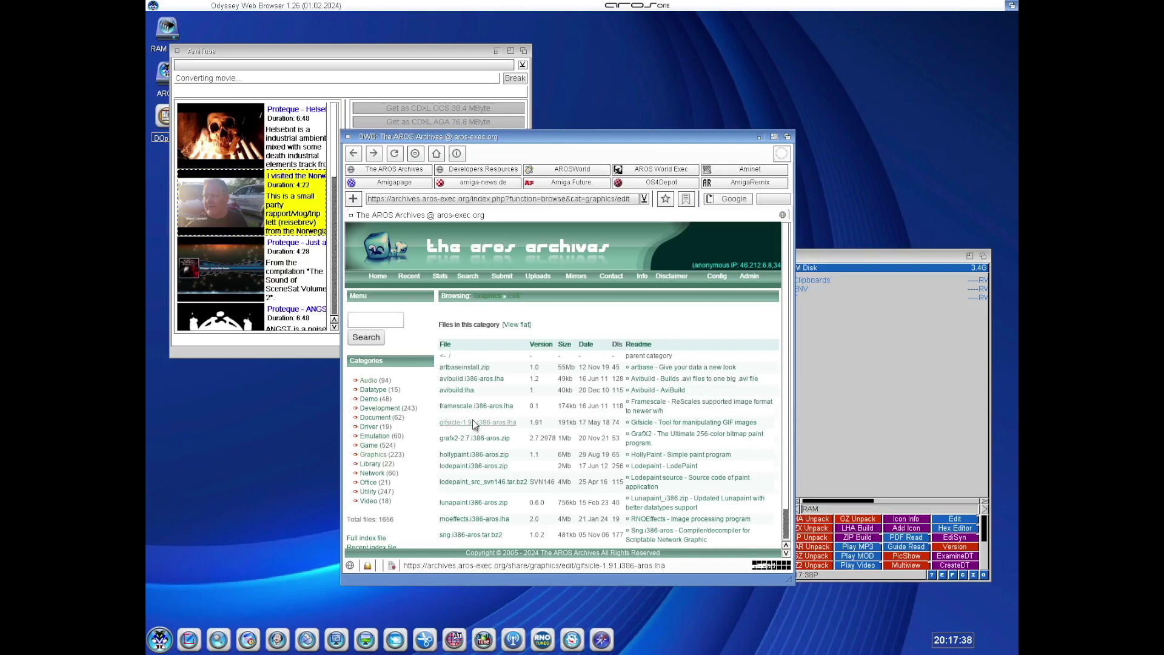
click(472, 437)
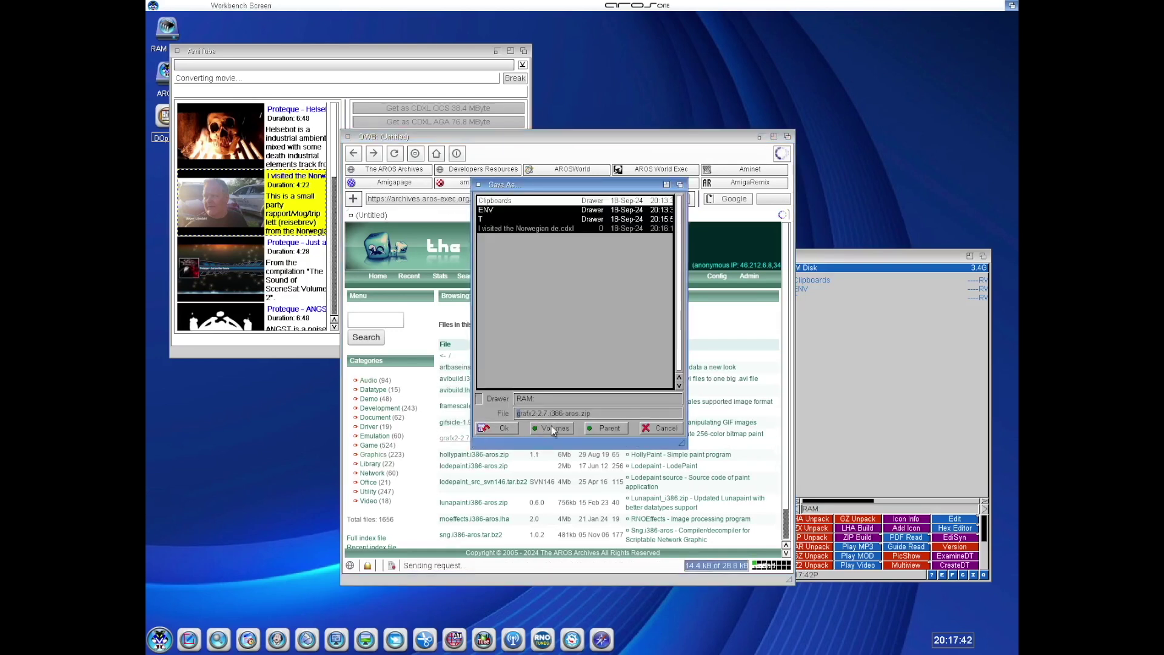
Save the archive into the AROS Download drawer and park the downloads list top right
click(551, 427)
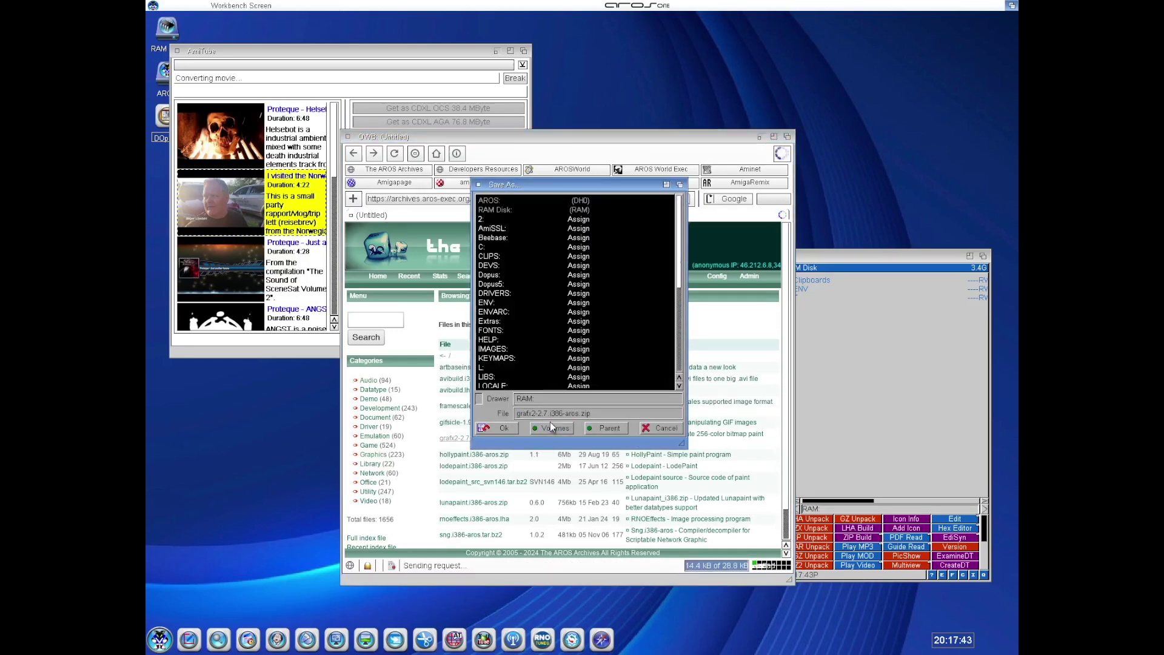
double_click(495, 201)
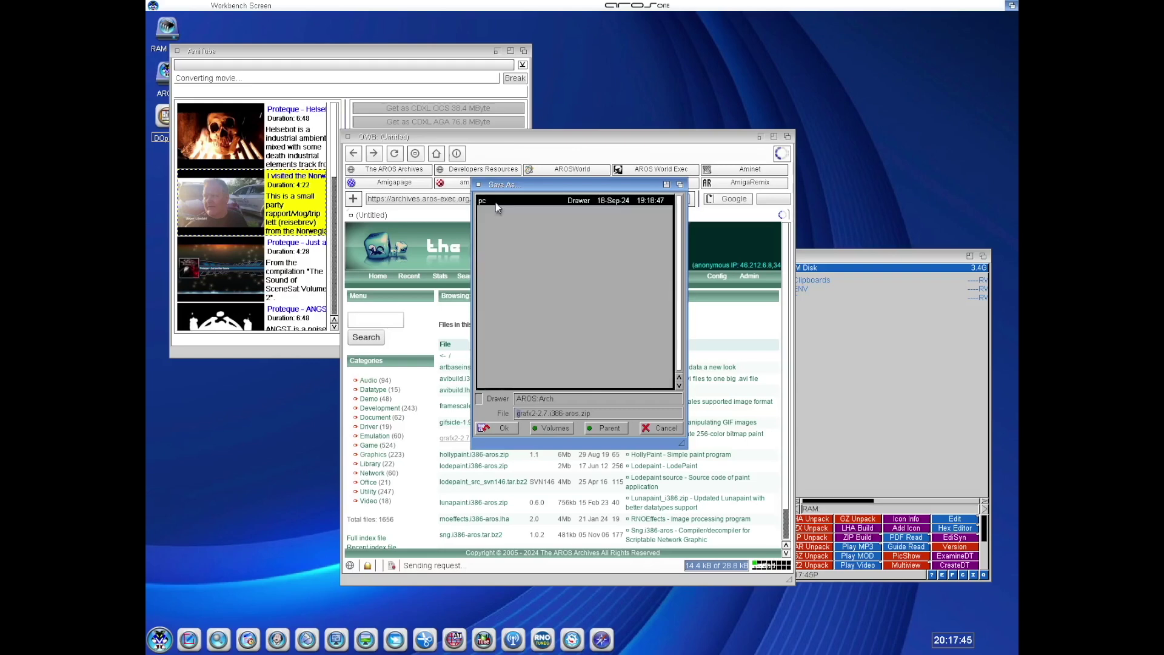
click(602, 429)
double_click(515, 246)
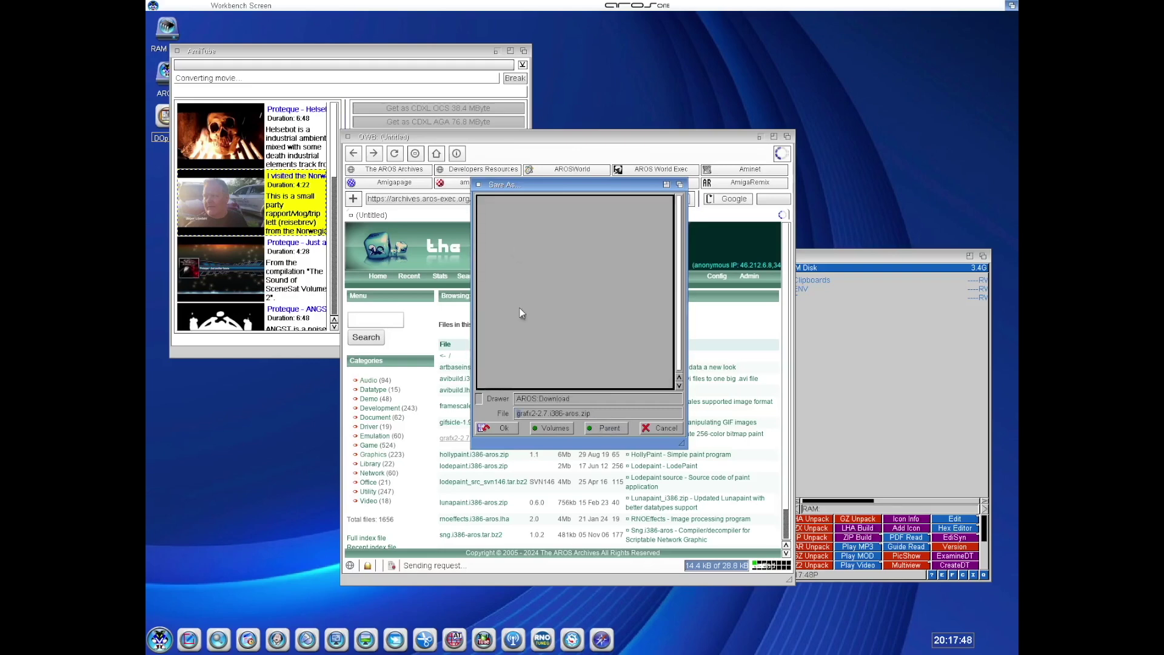
click(507, 428)
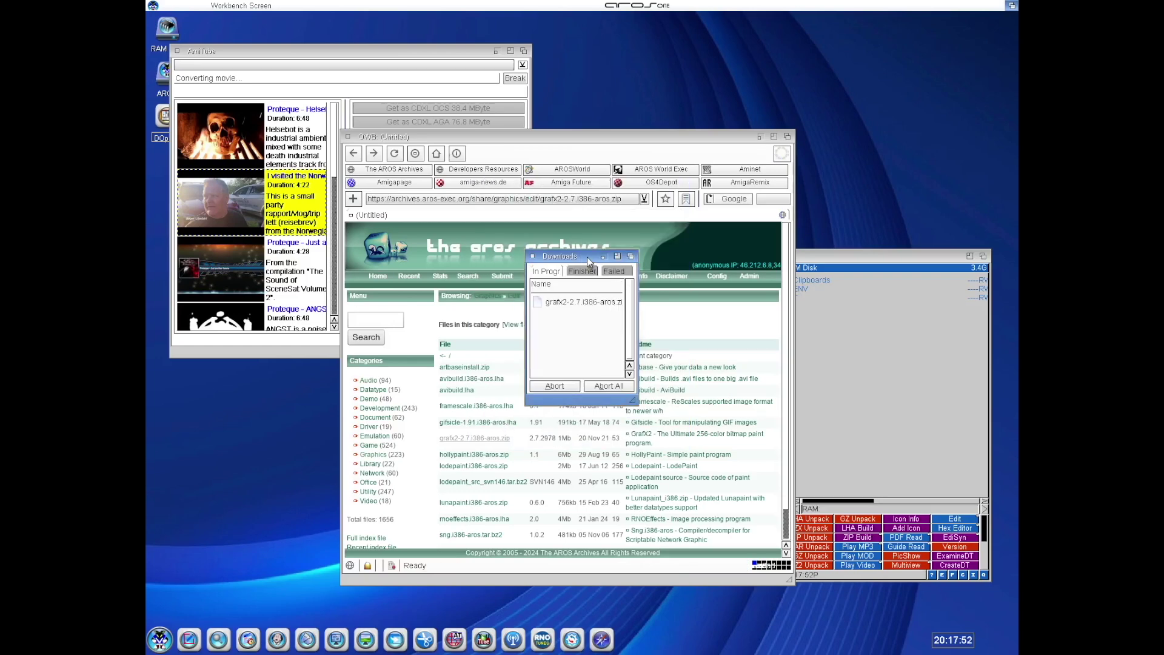
drag(587, 257, 916, 80)
Download the armodplugplayer02 and protracker23d archives from the Audio and Tracker listings
click(368, 380)
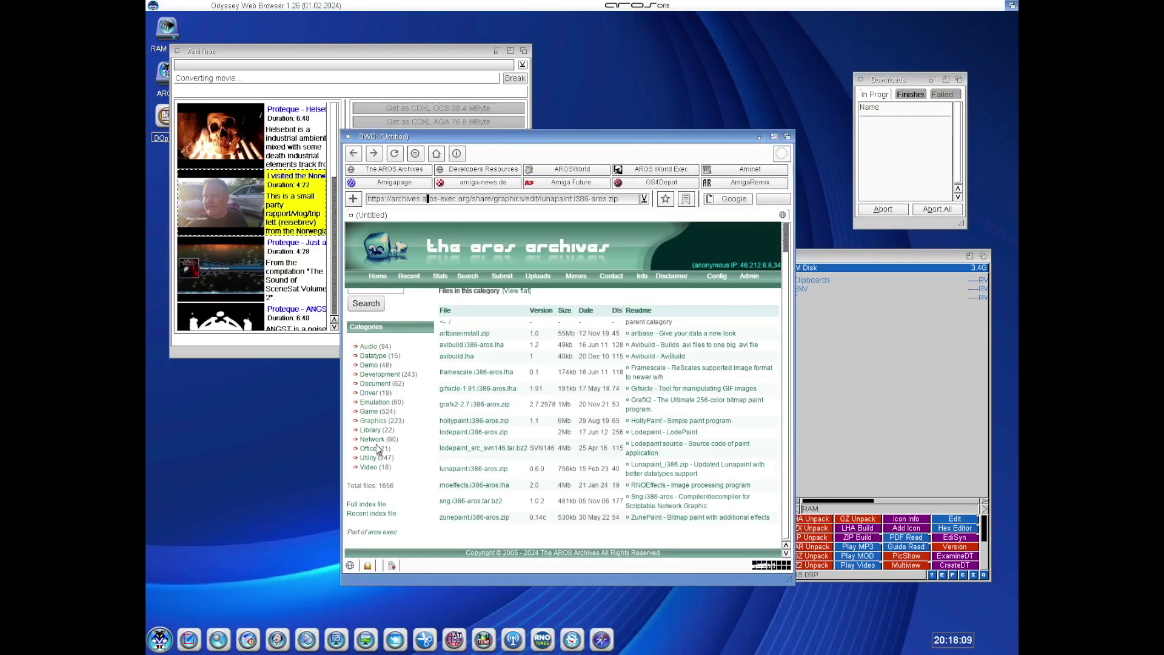
scroll(607, 425, down, 1)
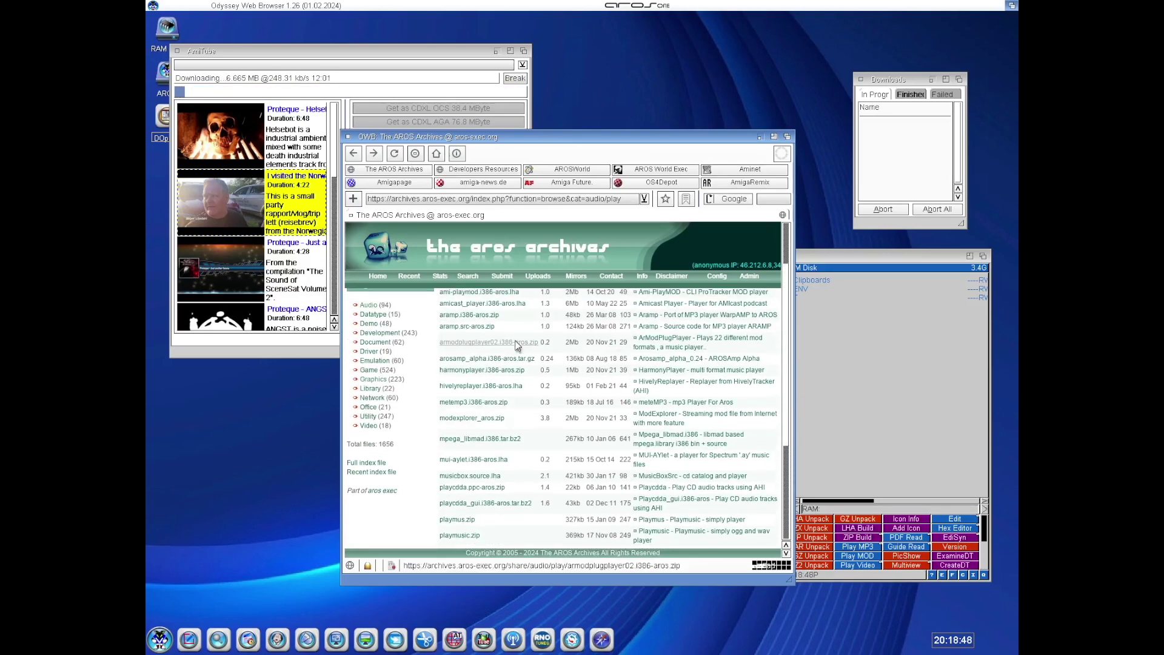
click(488, 346)
scroll(607, 425, down, 5)
click(447, 319)
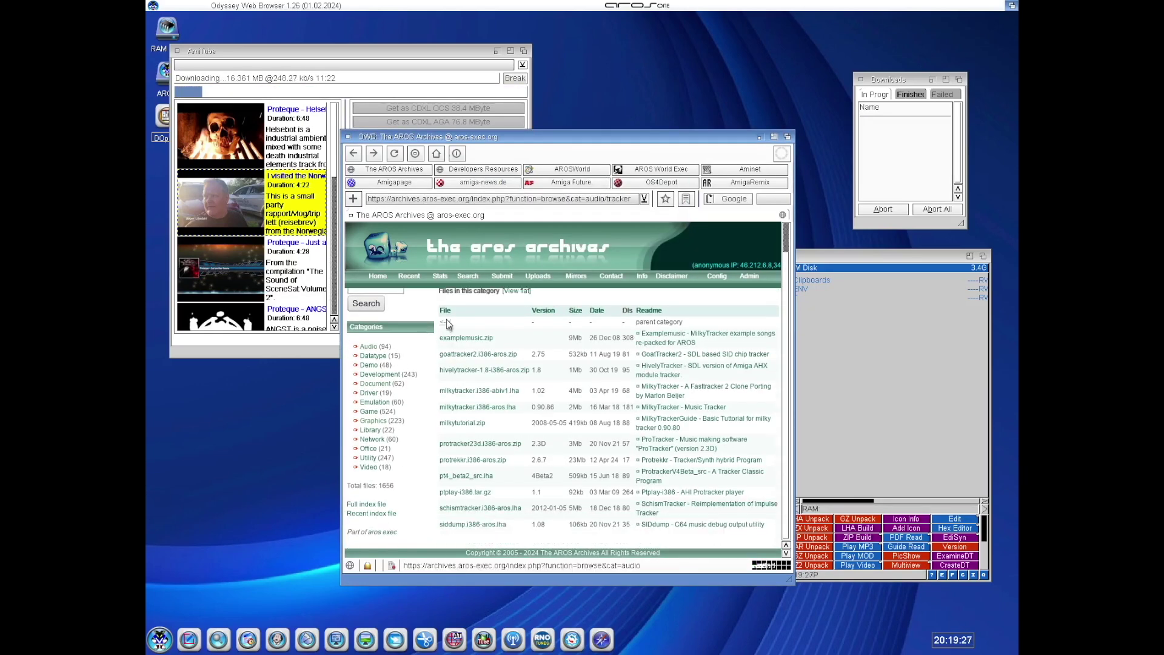
scroll(507, 425, down, 3)
click(507, 445)
click(498, 429)
Download wookiechat2.11 from Network > Chat, then ask to quit the browser
click(375, 439)
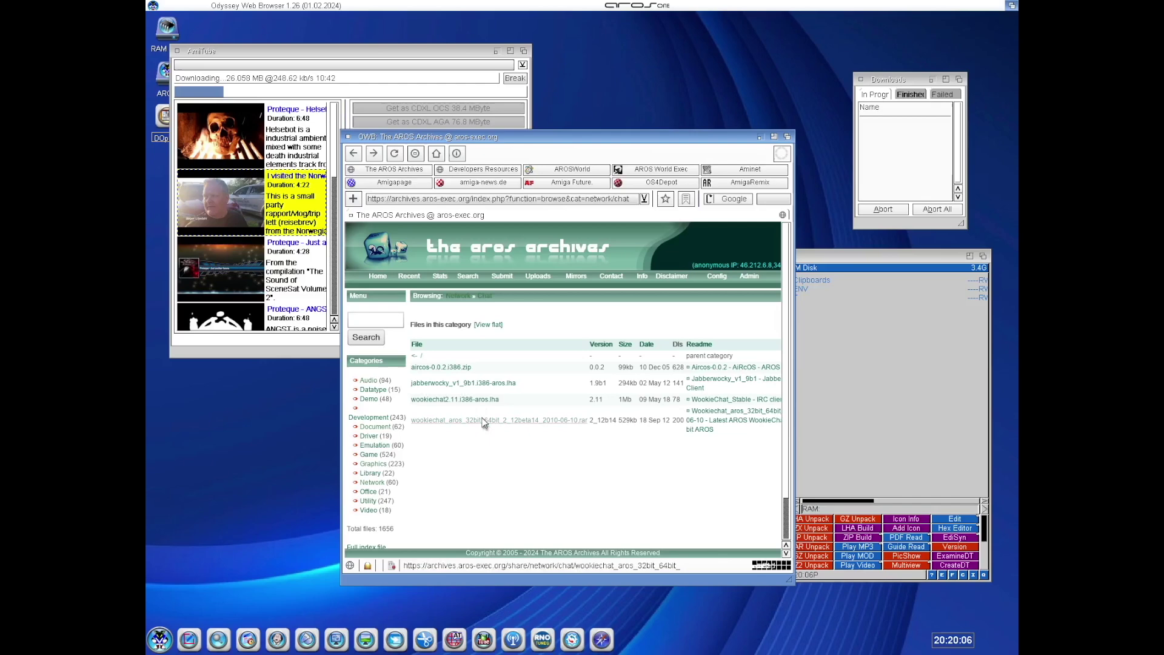
drag(789, 580, 909, 596)
click(484, 390)
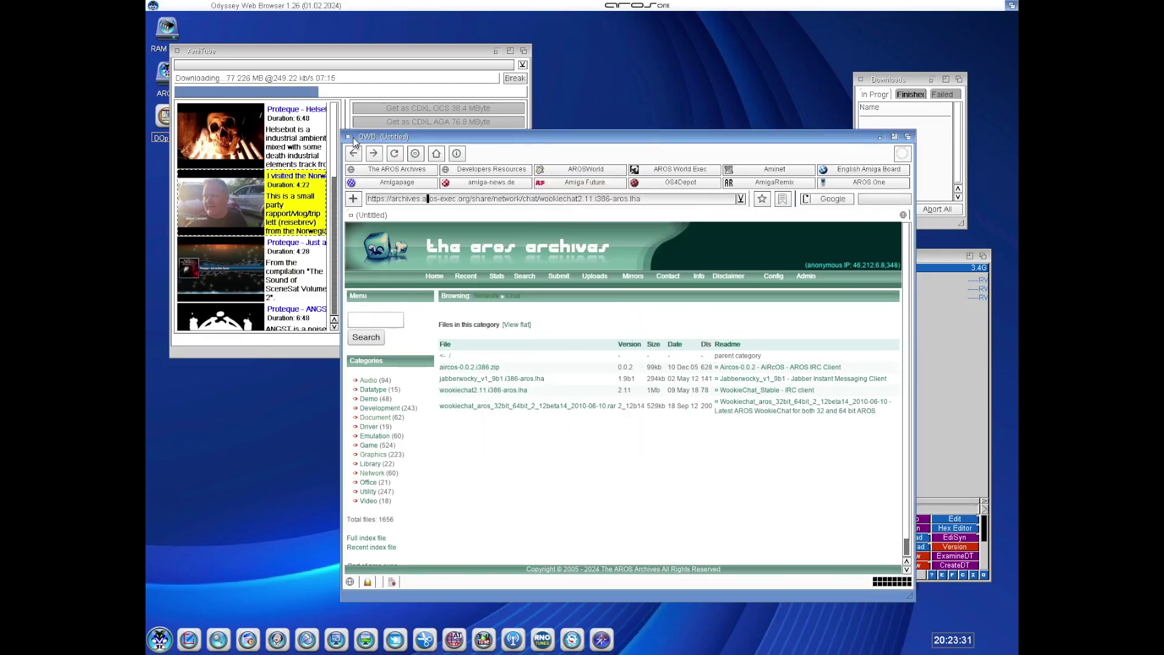
click(349, 138)
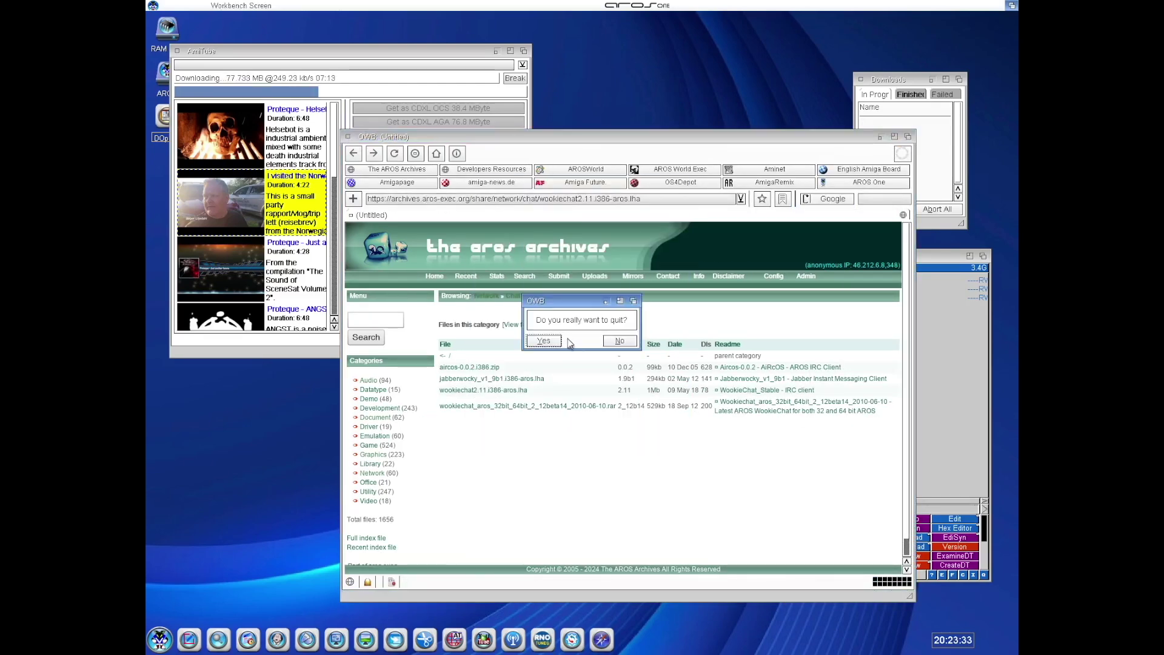
Quit the browser, check the finished demoparty video in RAM Disk, and close its hex view
click(543, 340)
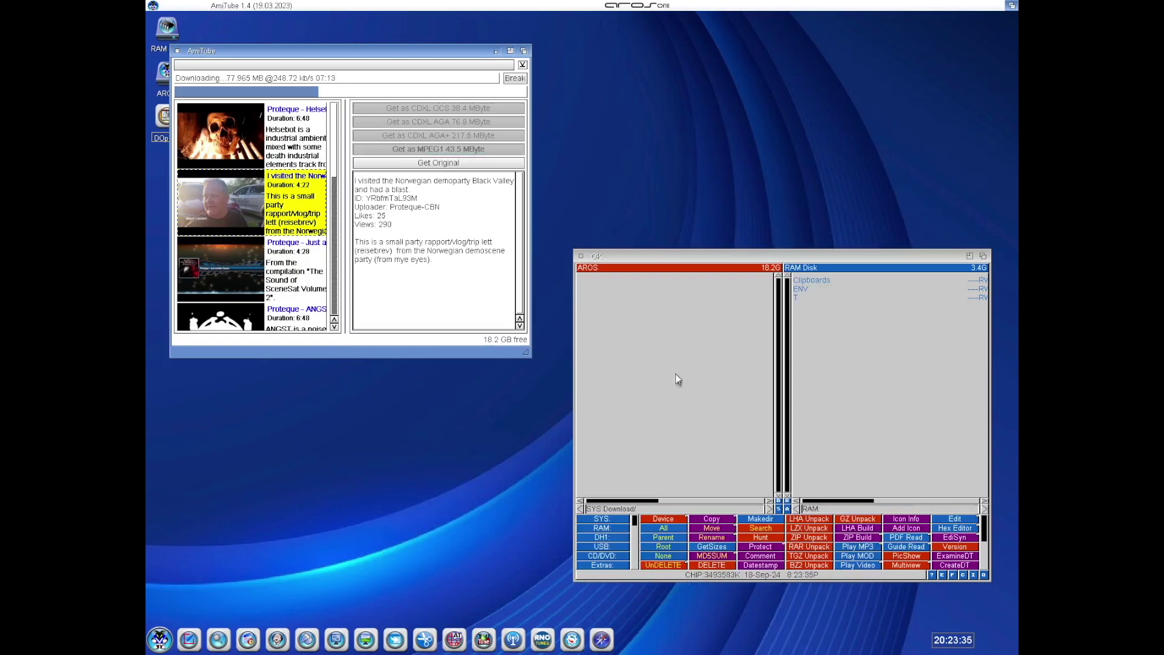
click(650, 508)
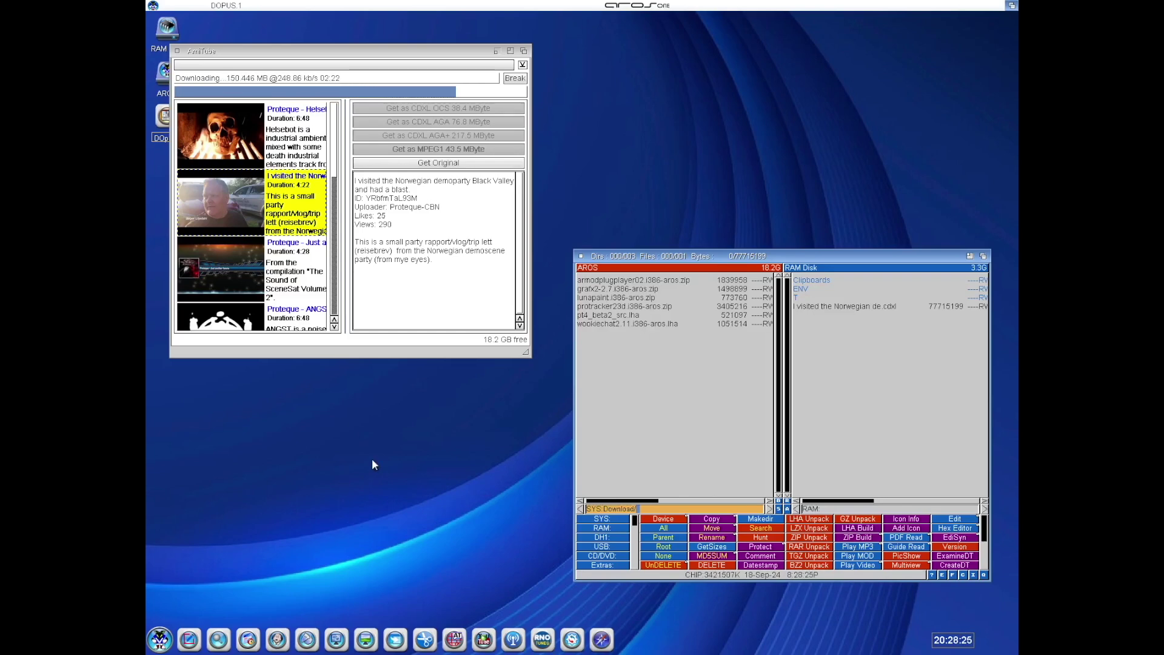
click(922, 388)
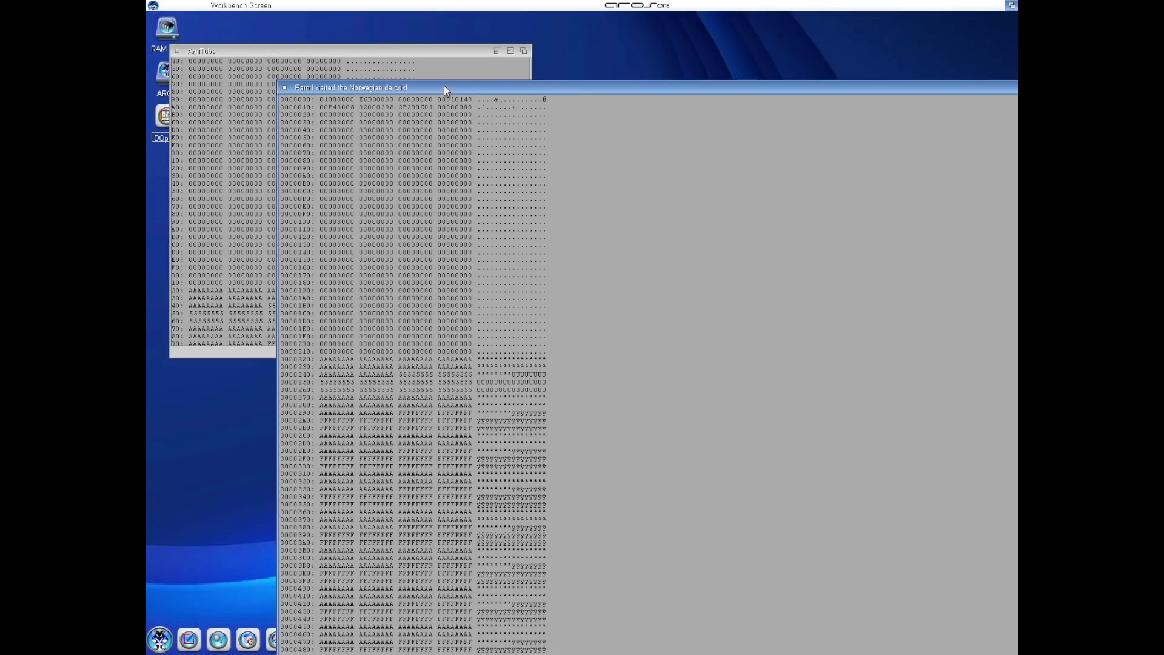
click(286, 89)
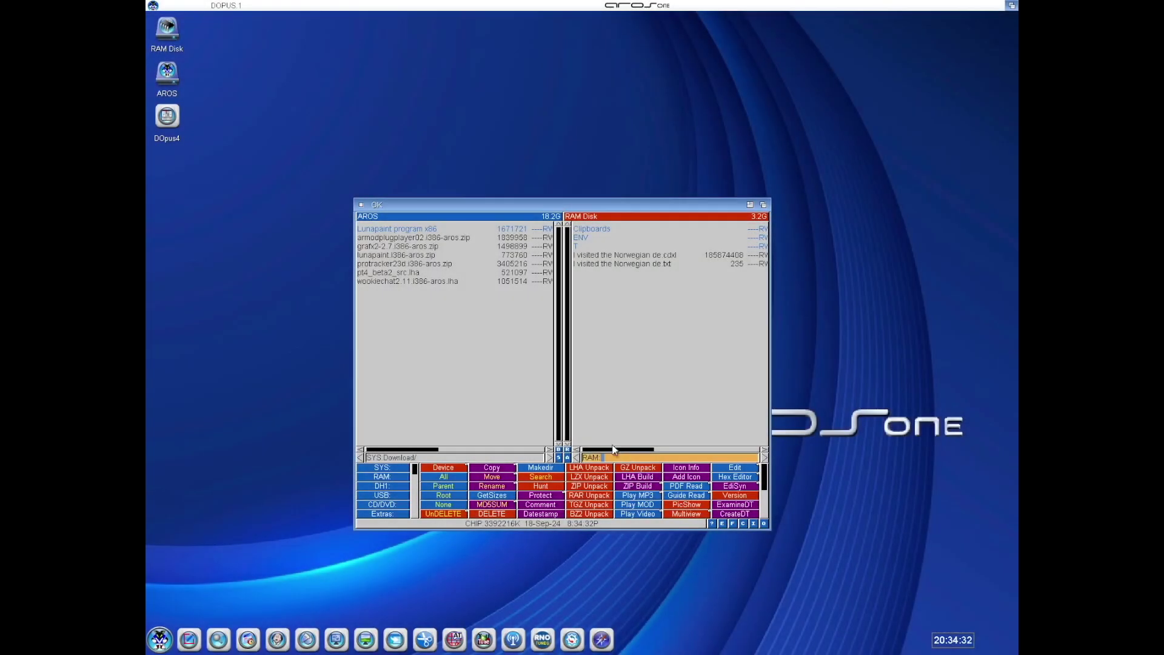
Unpack grafx2-2.7.i386-aros.zip into SYS:Download using Directory Opus
click(362, 470)
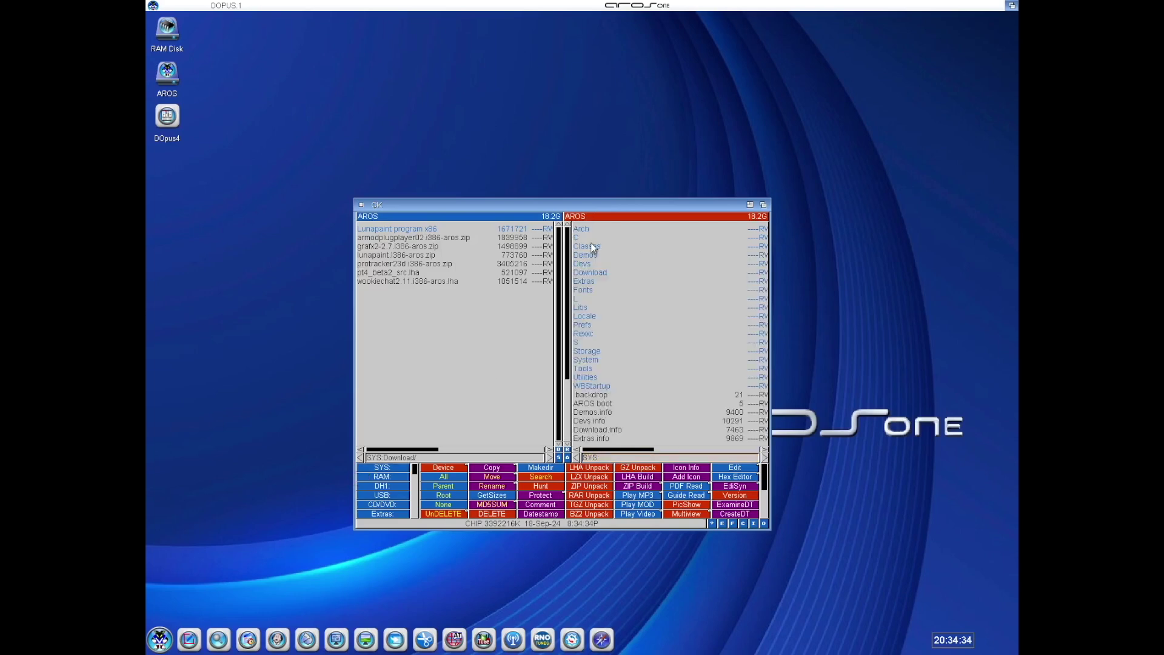
double_click(595, 271)
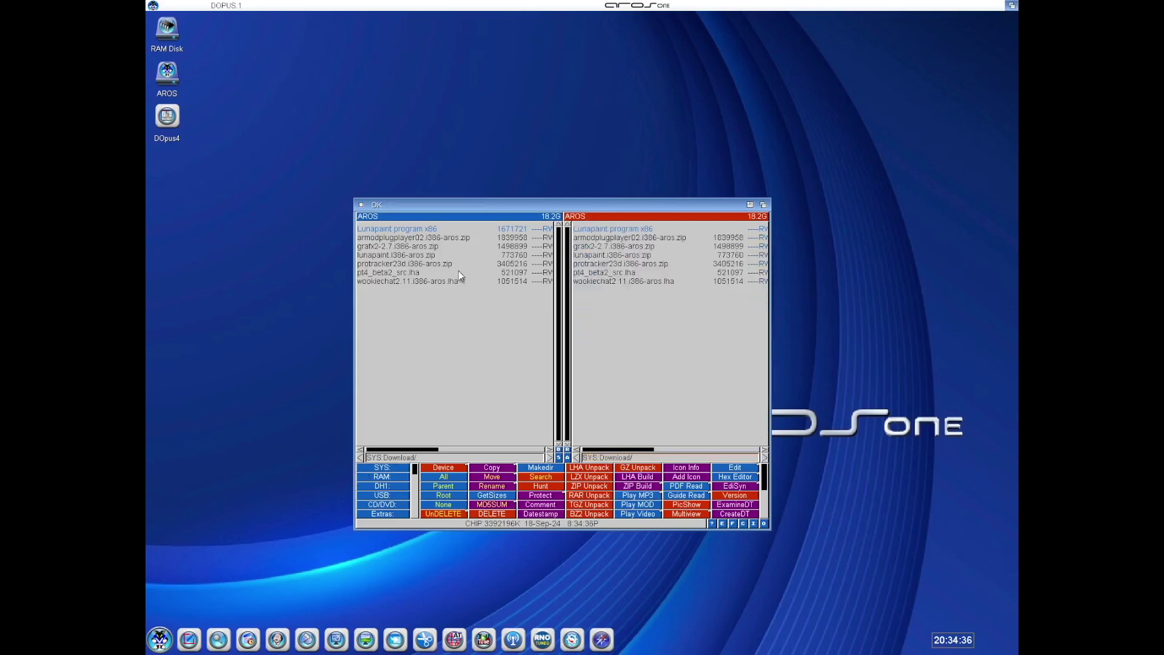
click(403, 248)
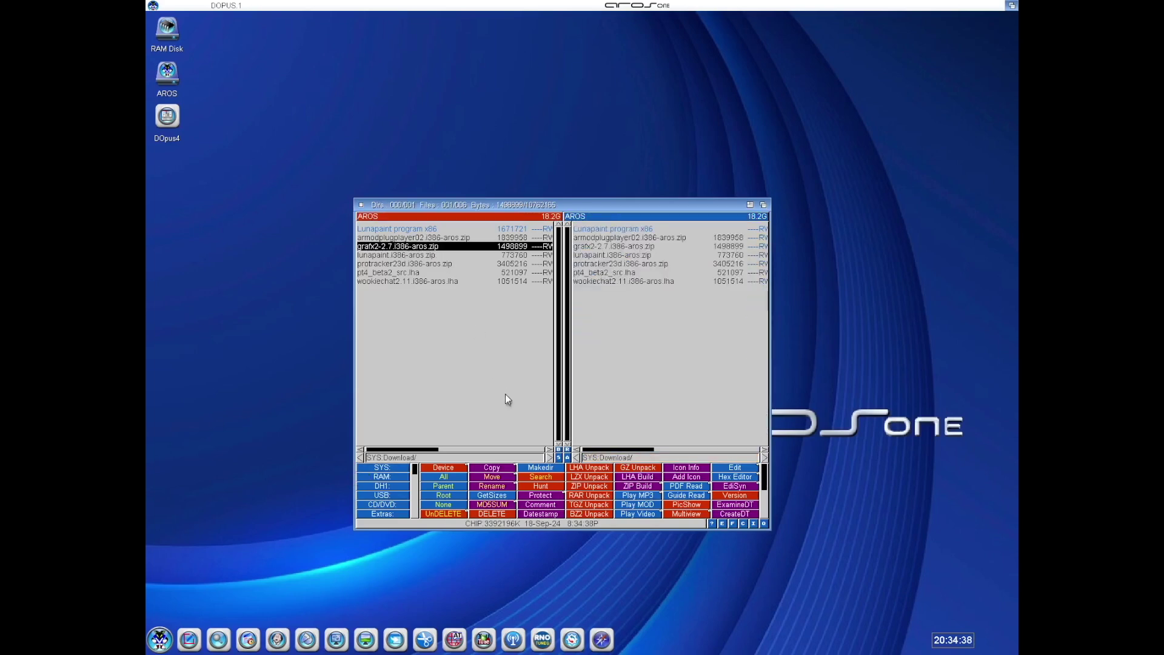
click(591, 487)
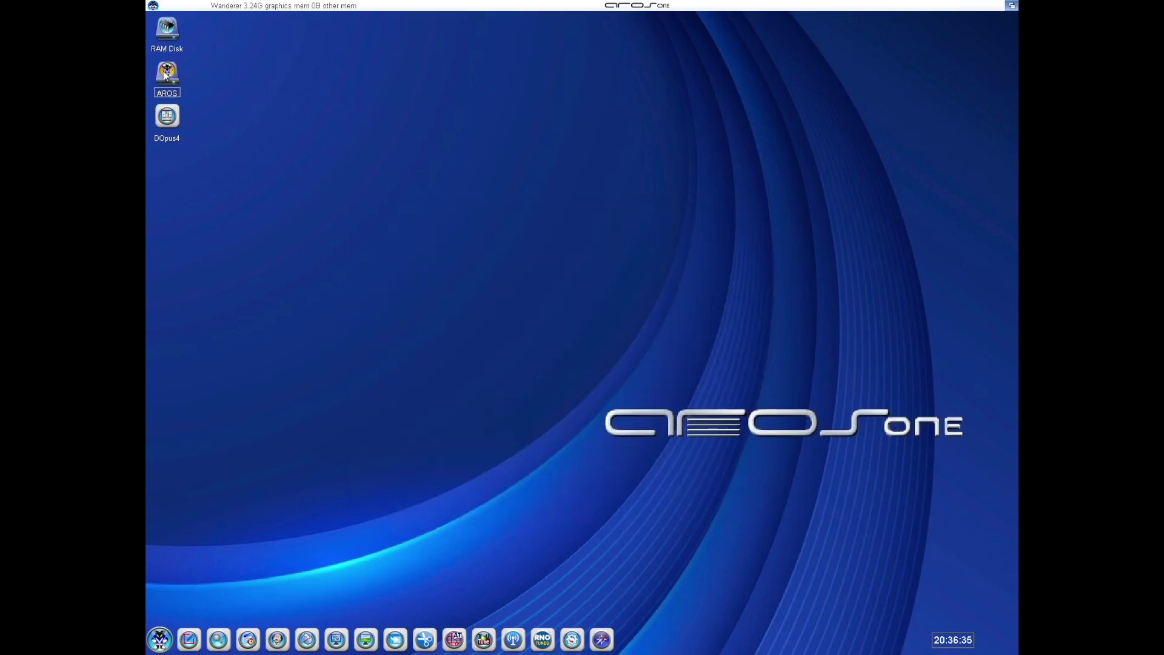
Open the AROS > Download > WookieChat2.11_AROS drawer
double_click(165, 75)
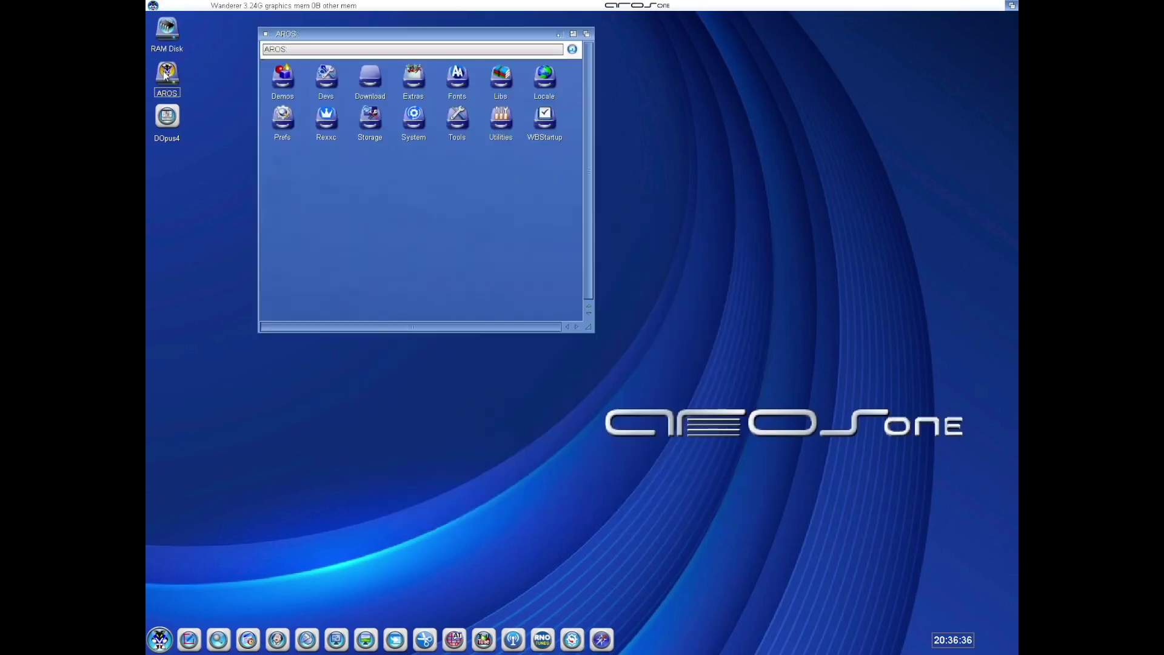
double_click(371, 81)
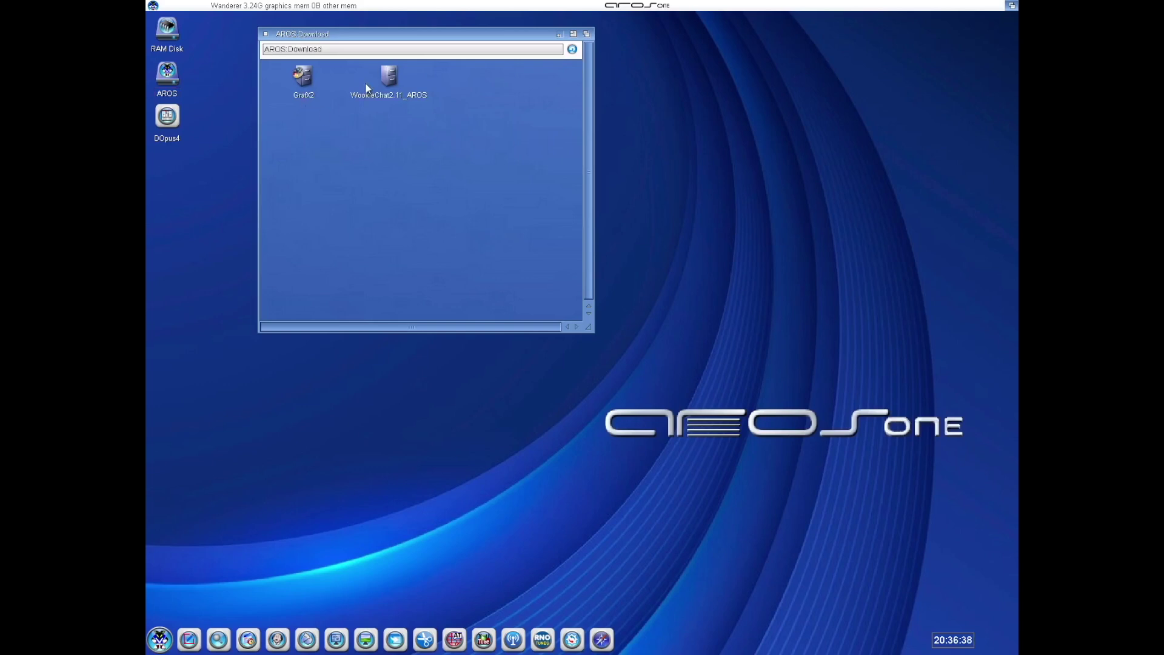
double_click(385, 78)
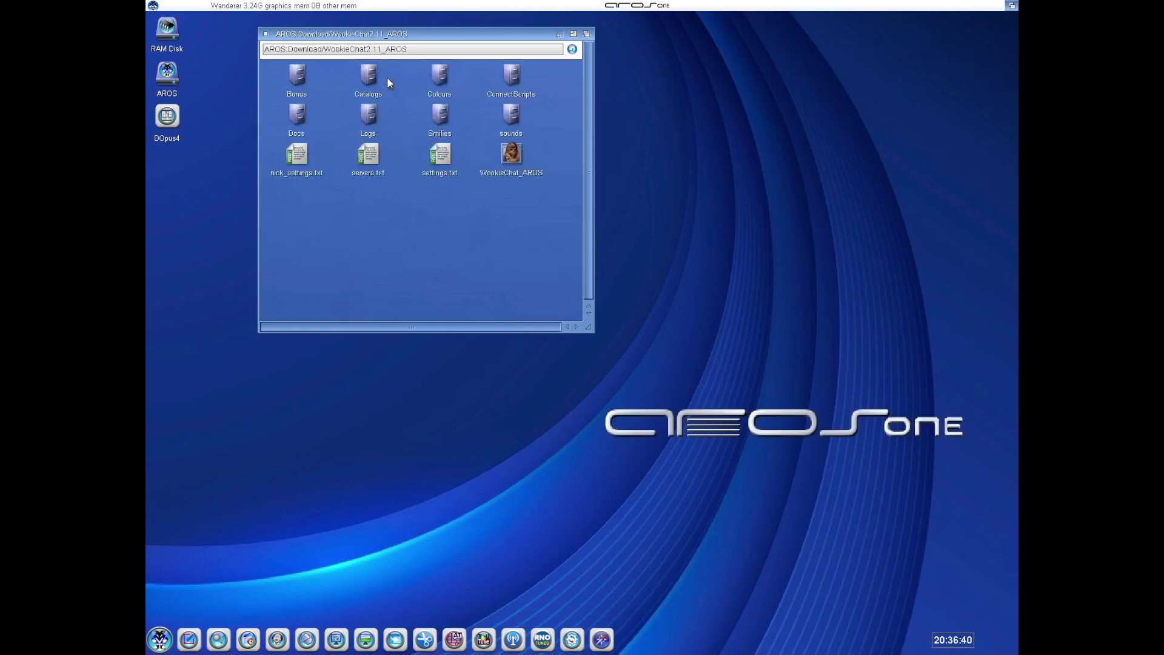
Launch WookieChat and replace the two nicknames and the user name
double_click(511, 158)
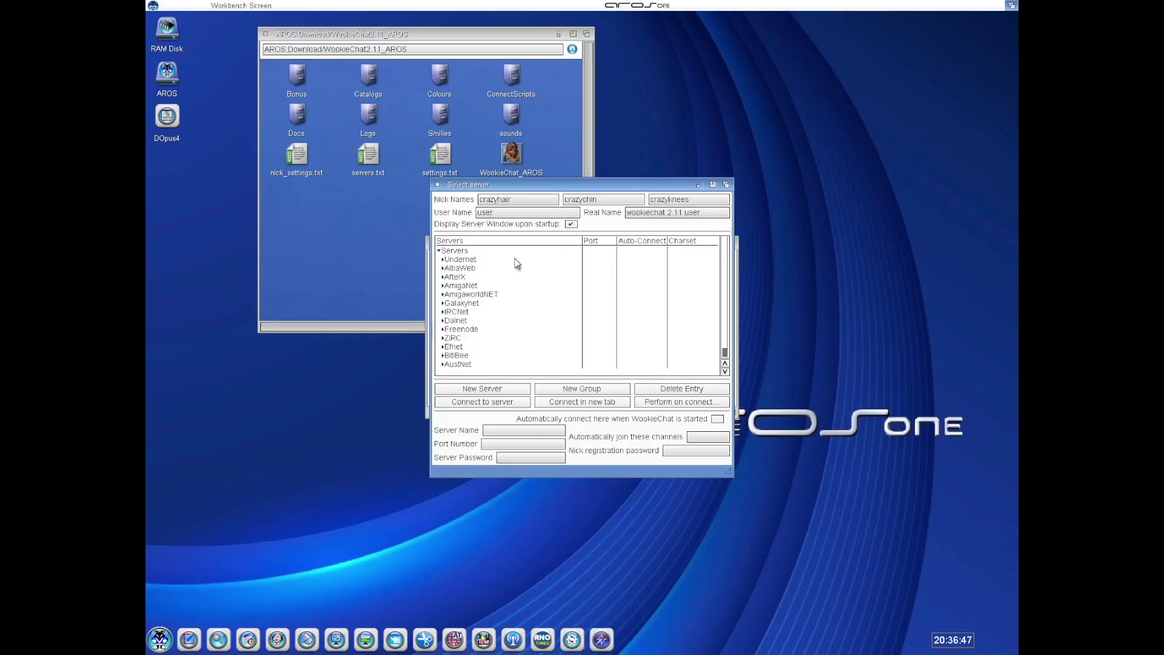
click(530, 202)
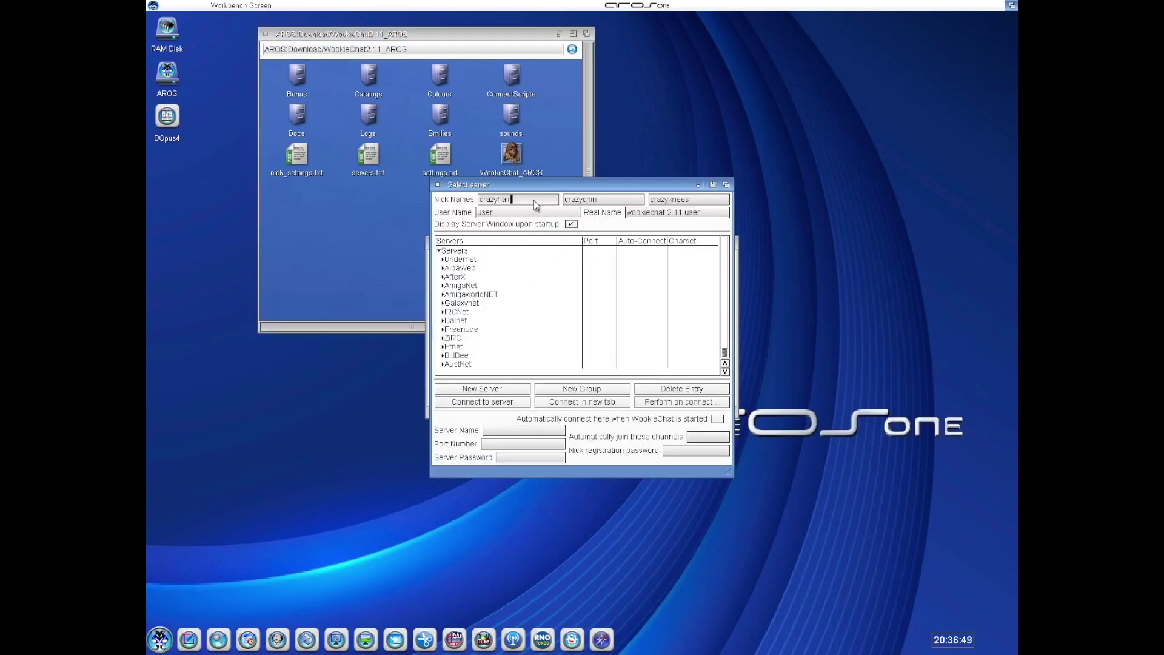
key(BackSpace)
key(BackSpace)
key(BackSpace)
key(BackSpace)
key(BackSpace)
key(BackSpace)
key(BackSpace)
key(BackSpace)
key(BackSpace)
text(Proteque)
key(Tab)
key(BackSpace)
key(BackSpace)
key(BackSpace)
key(BackSpace)
key(BackSpace)
key(BackSpace)
key(BackSpace)
key(BackSpace)
key(BackSpace)
text(ProteqAROS)
key(Tab)
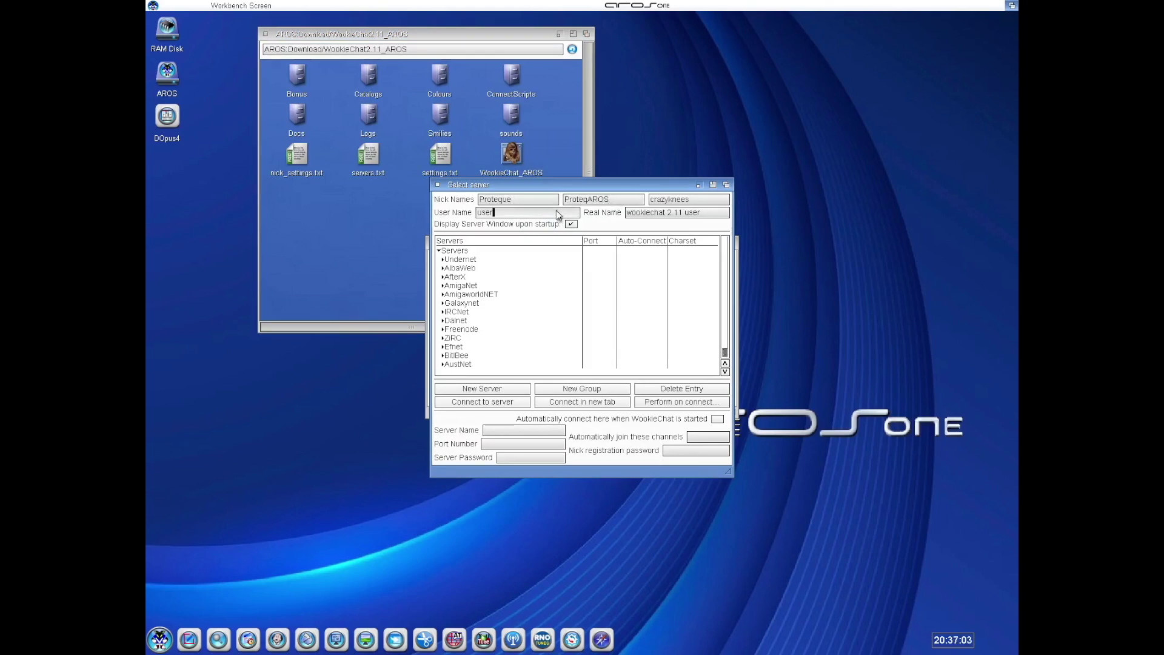
key(BackSpace)
key(BackSpace)
key(BackSpace)
key(BackSpace)
text(AROS-Proteque)
Connect to irc.amigaworld.net under AmigaNet > AmigaworldNET and enlarge the chat window
double_click(461, 285)
double_click(473, 320)
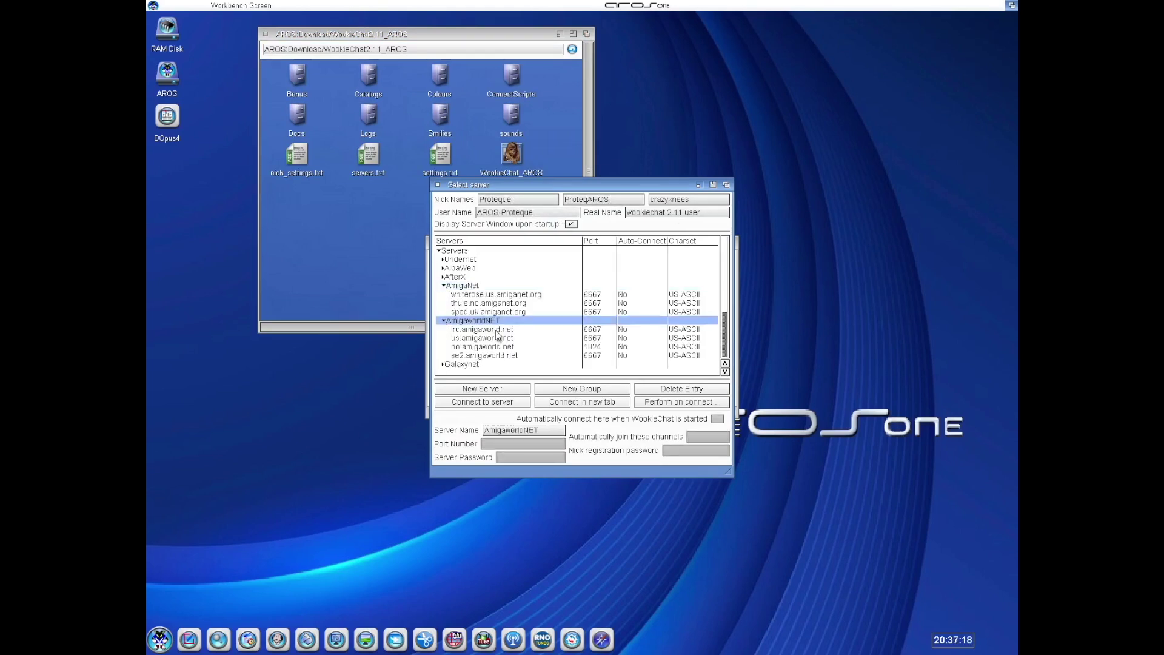
click(496, 331)
click(508, 403)
right_click(354, 118)
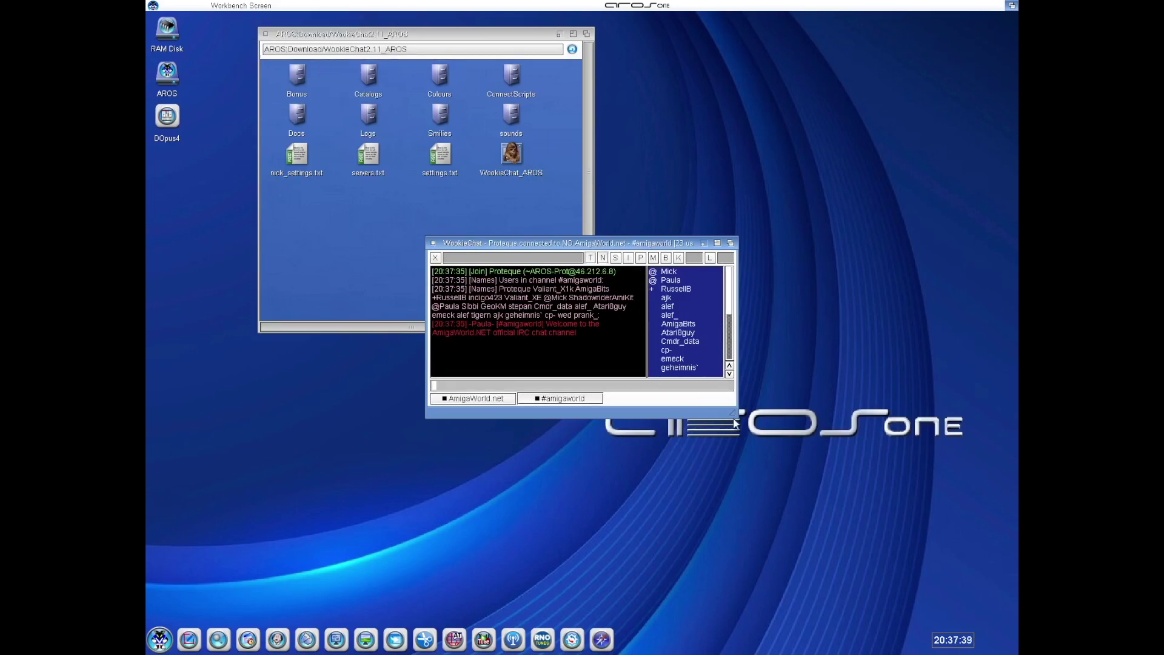
drag(734, 413, 914, 570)
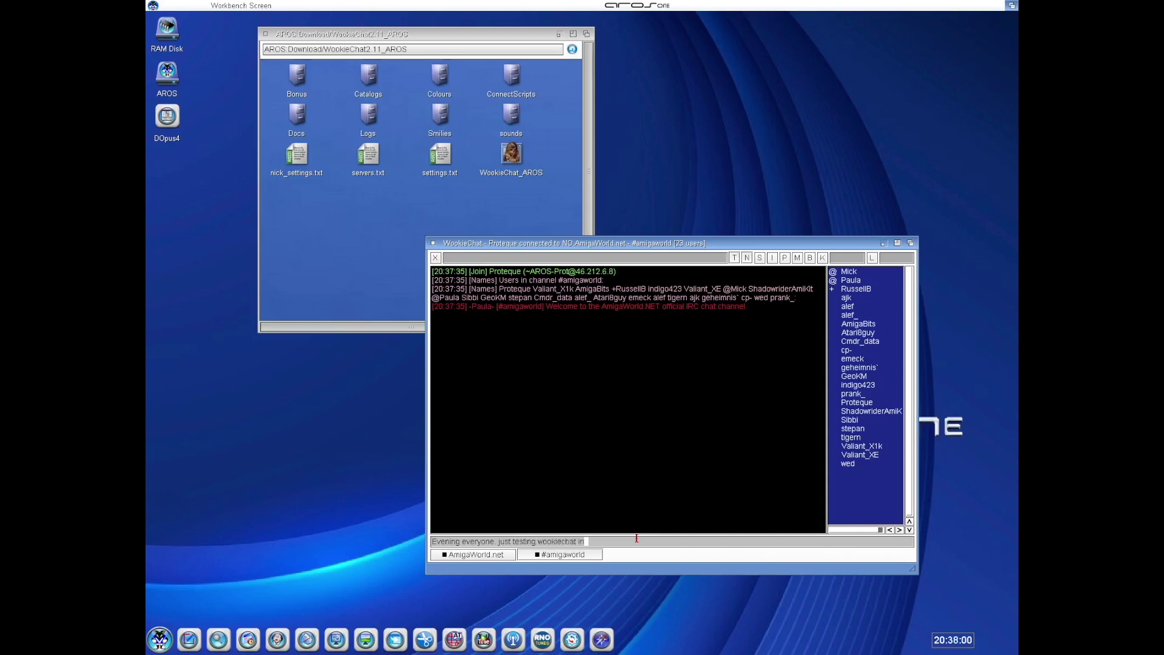
Send 'version of ArosOne' to the channel, then quit WookieChat
text(version of ArosOne)
key(Return)
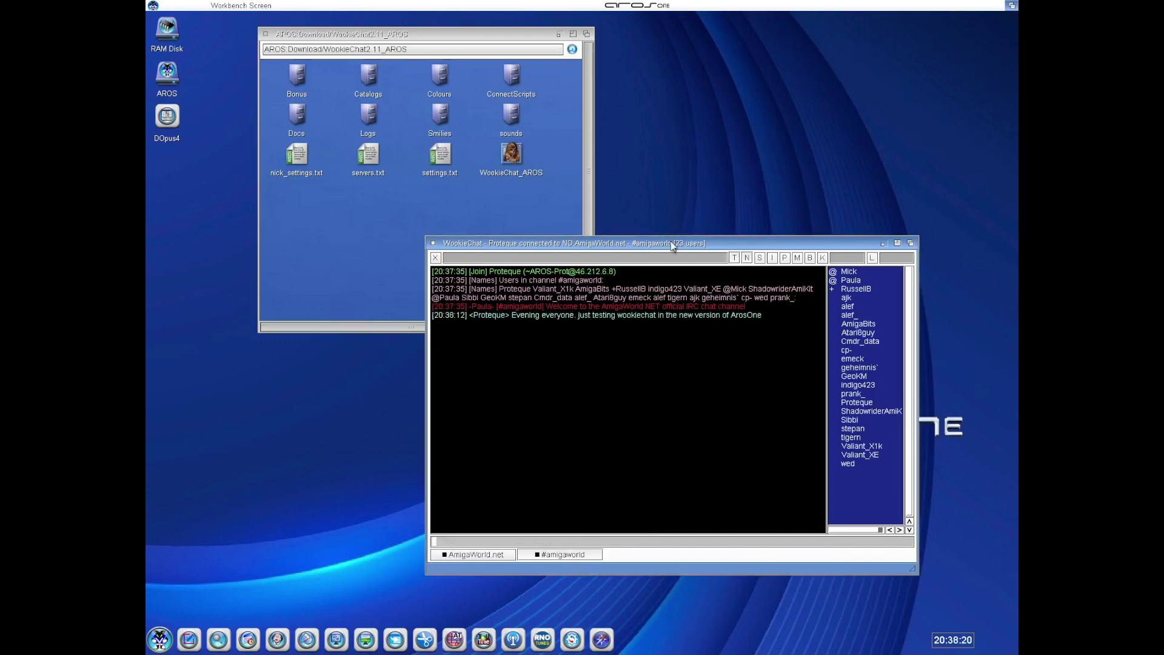
drag(671, 241, 737, 118)
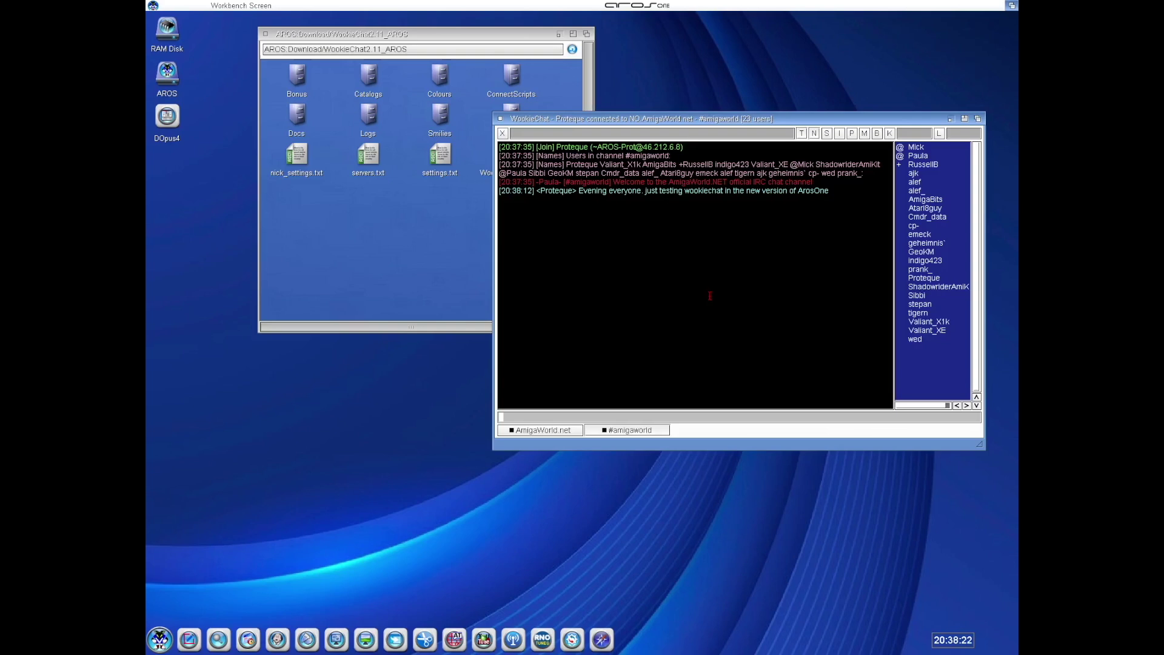
click(501, 119)
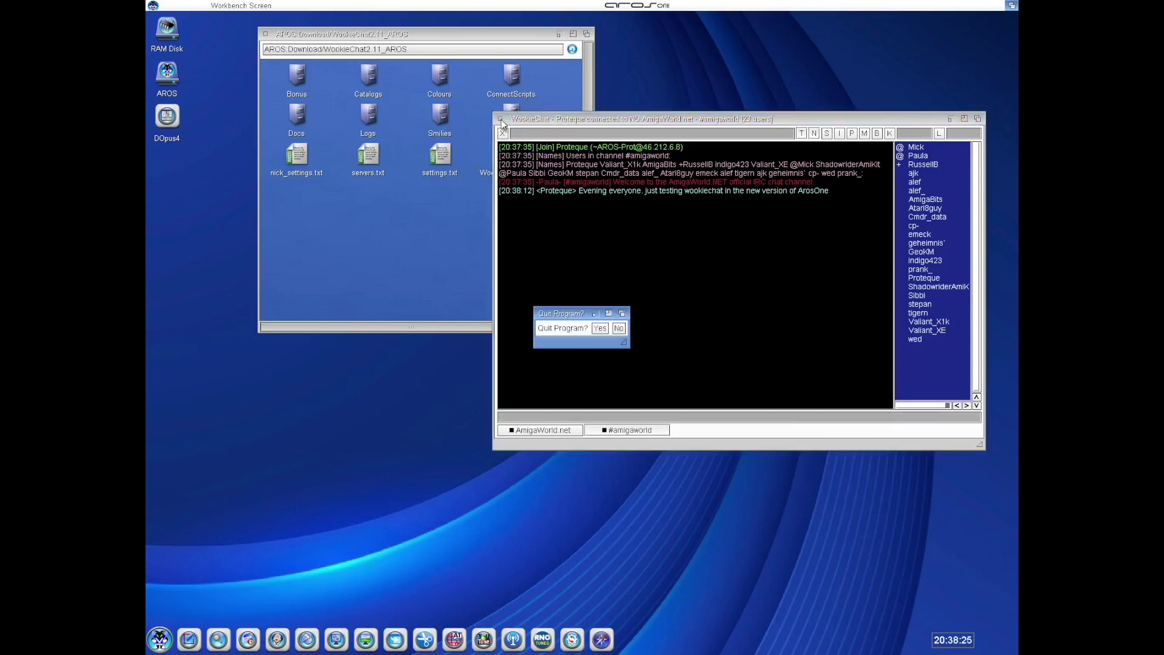
click(599, 328)
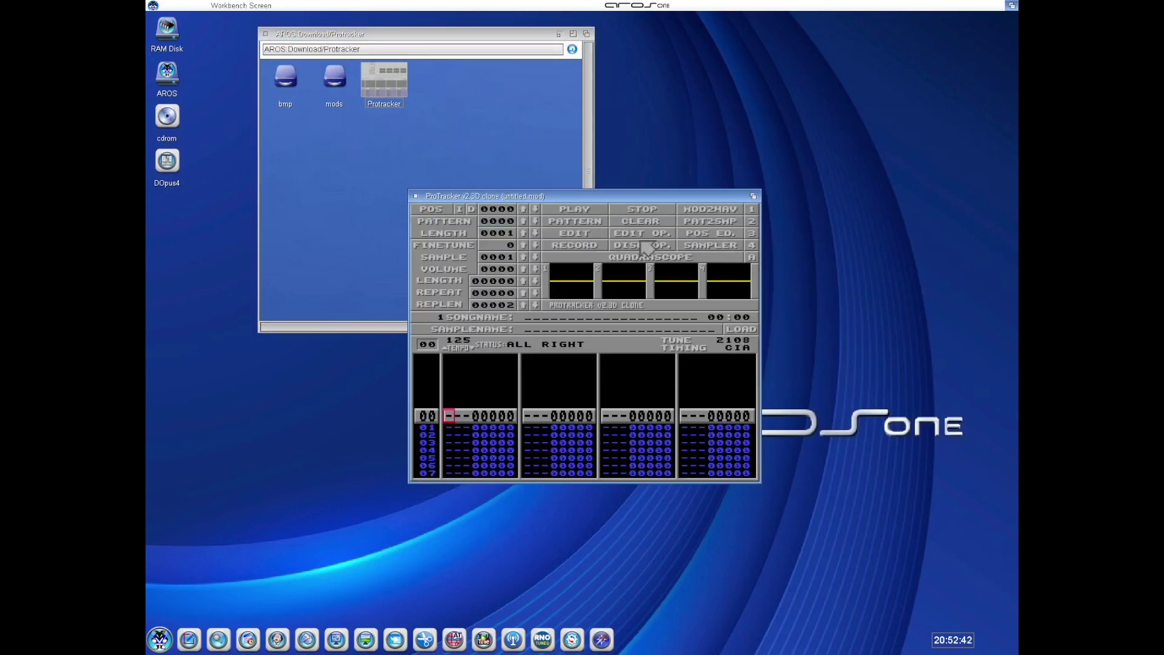
Load ATOM-SPHERE.MOD from MODS/HOFFMAN via Disk Op and play it
click(648, 246)
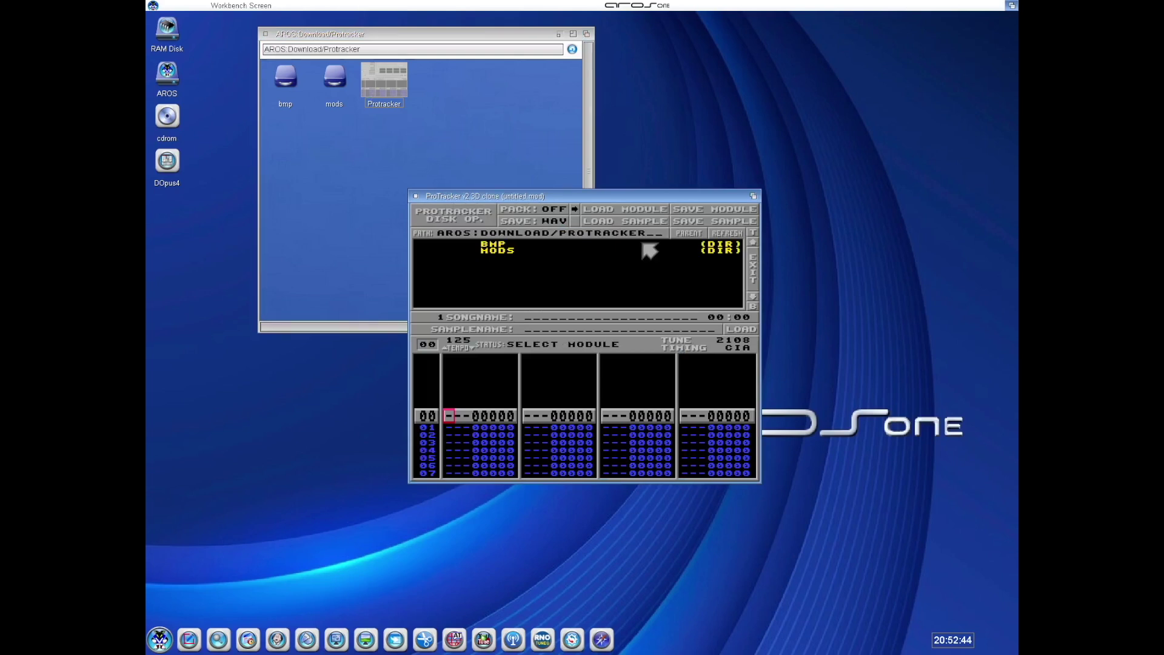
click(509, 249)
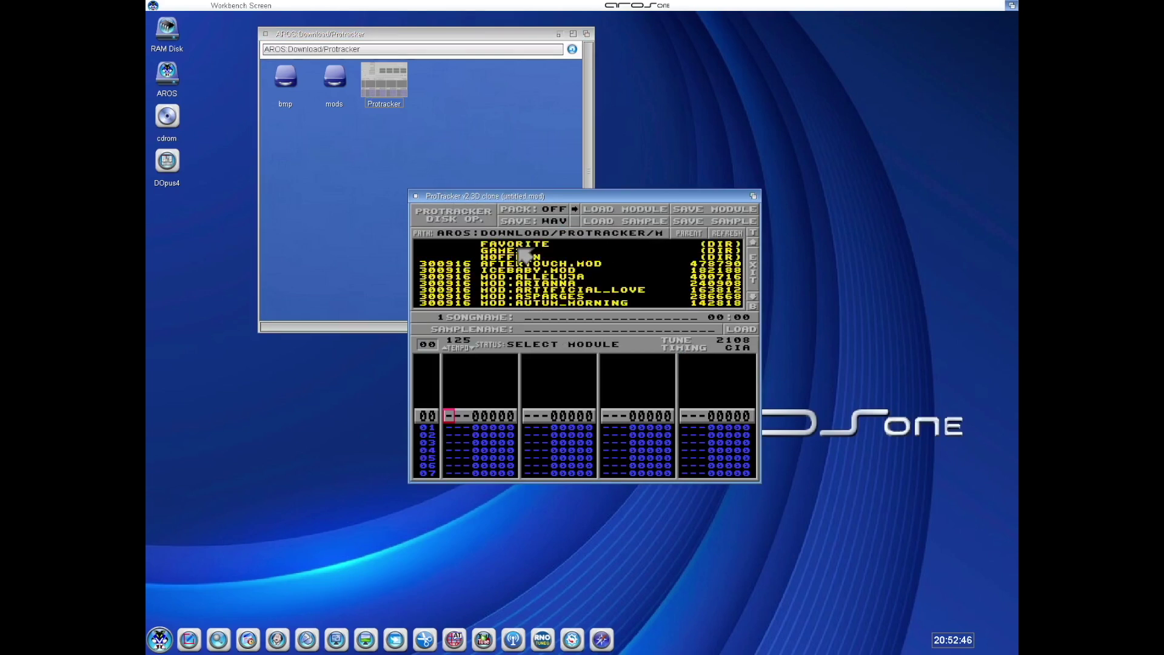
click(523, 258)
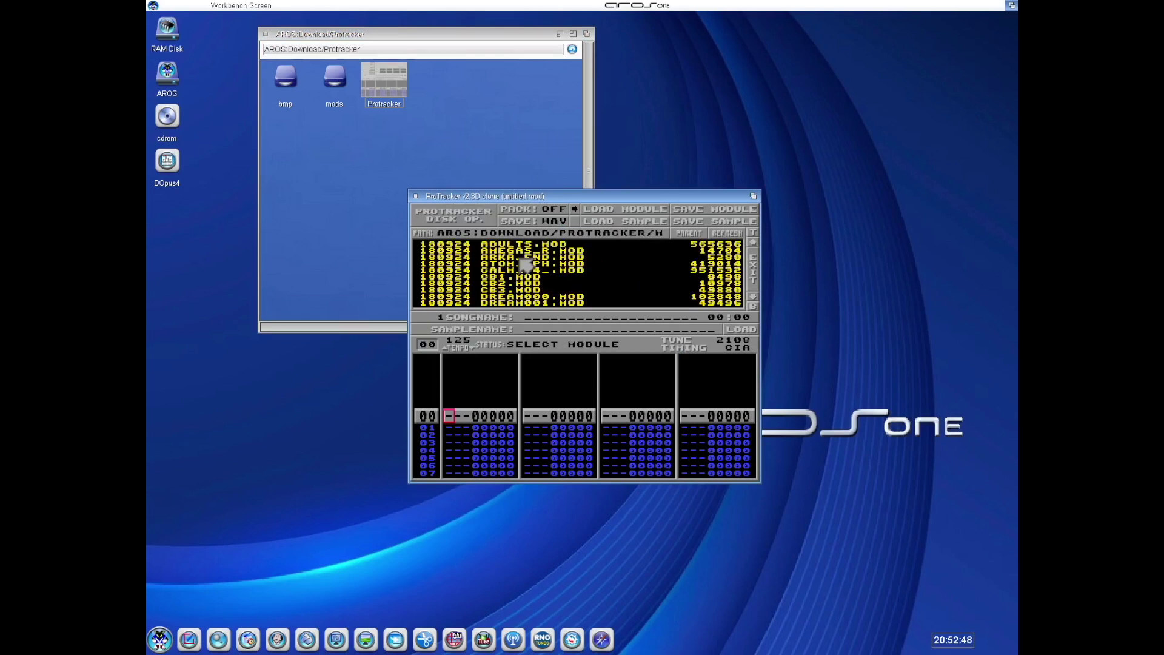
click(523, 265)
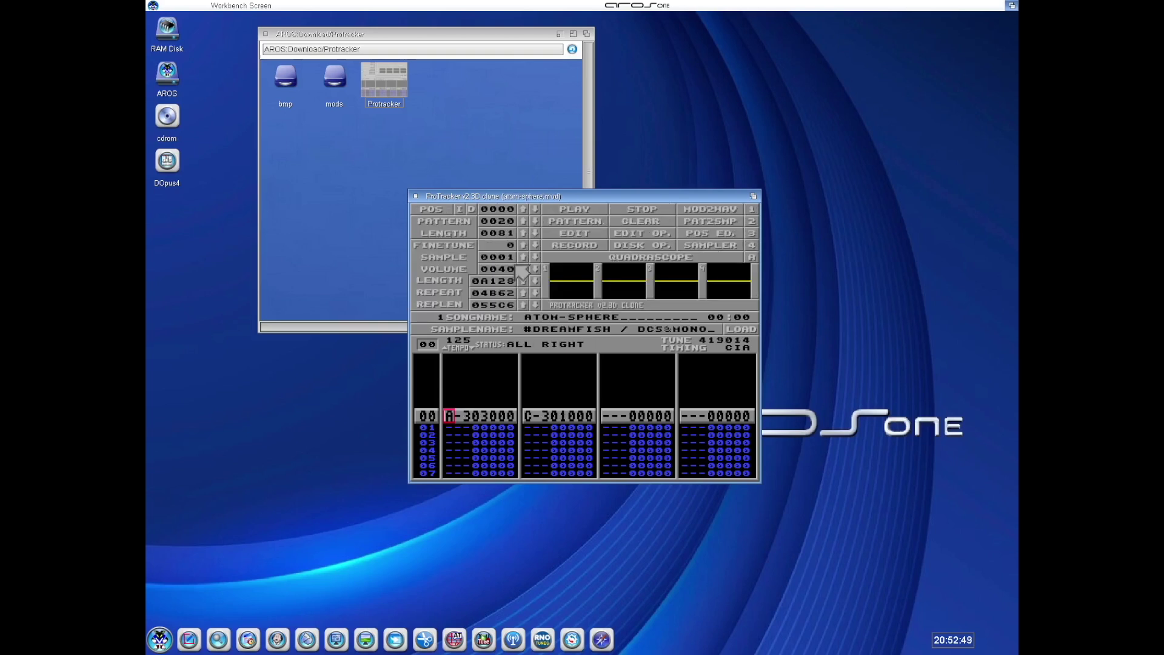
click(577, 210)
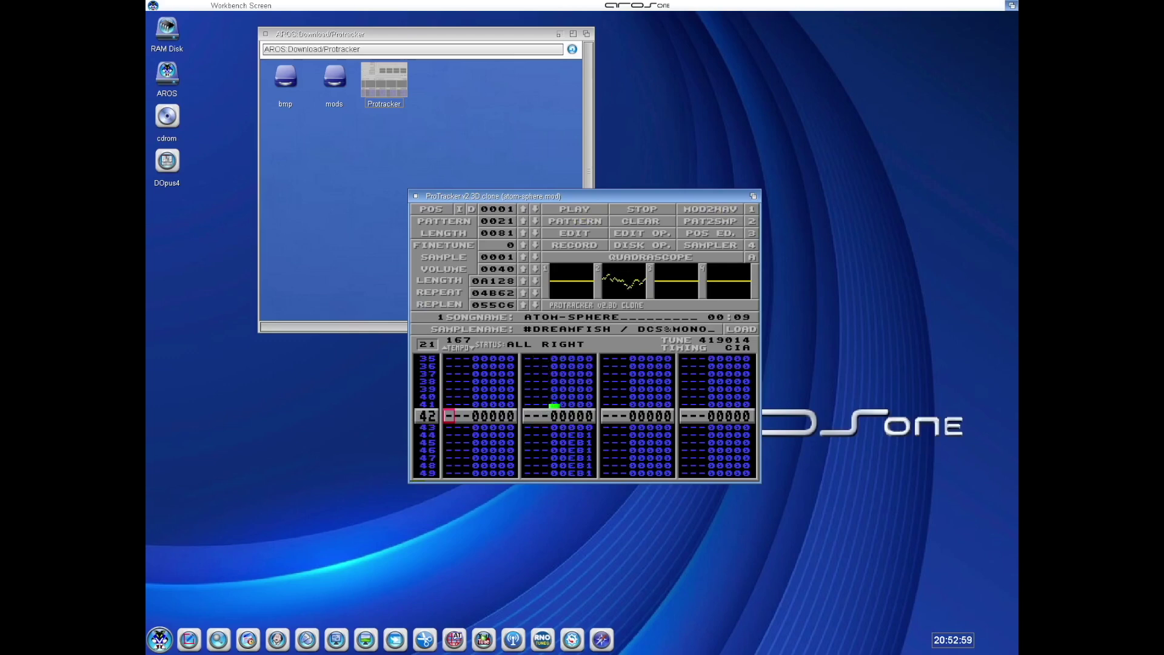
Move the tracker window to the lower right and close the Protracker drawer
click(191, 480)
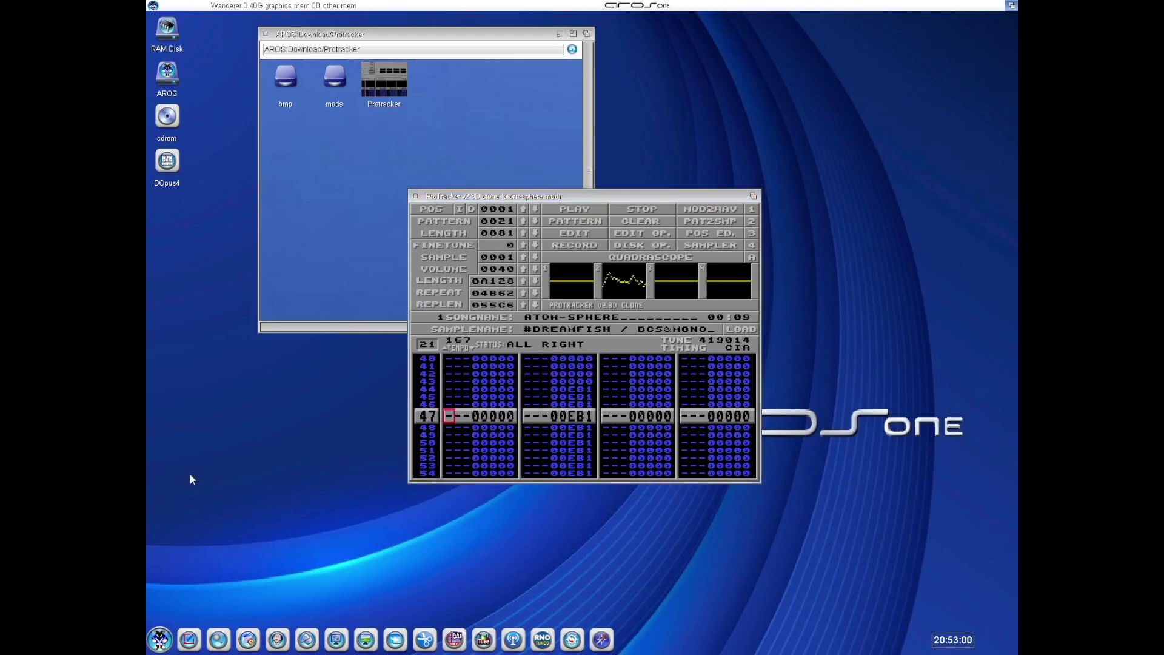
click(631, 193)
drag(632, 193, 889, 310)
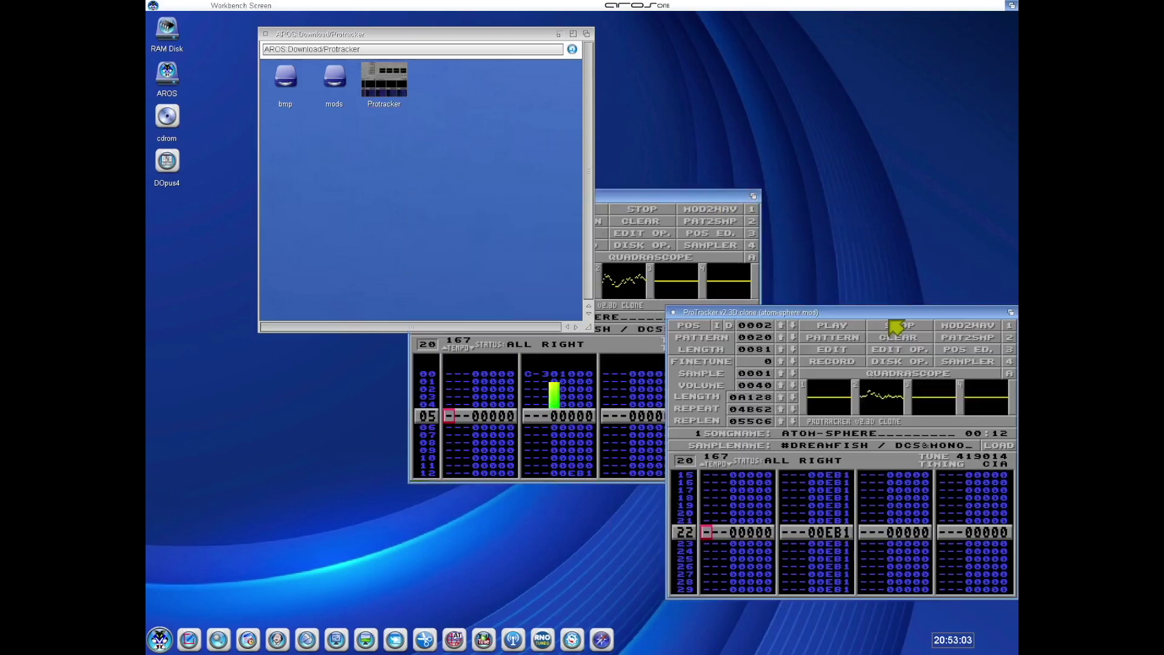
click(189, 82)
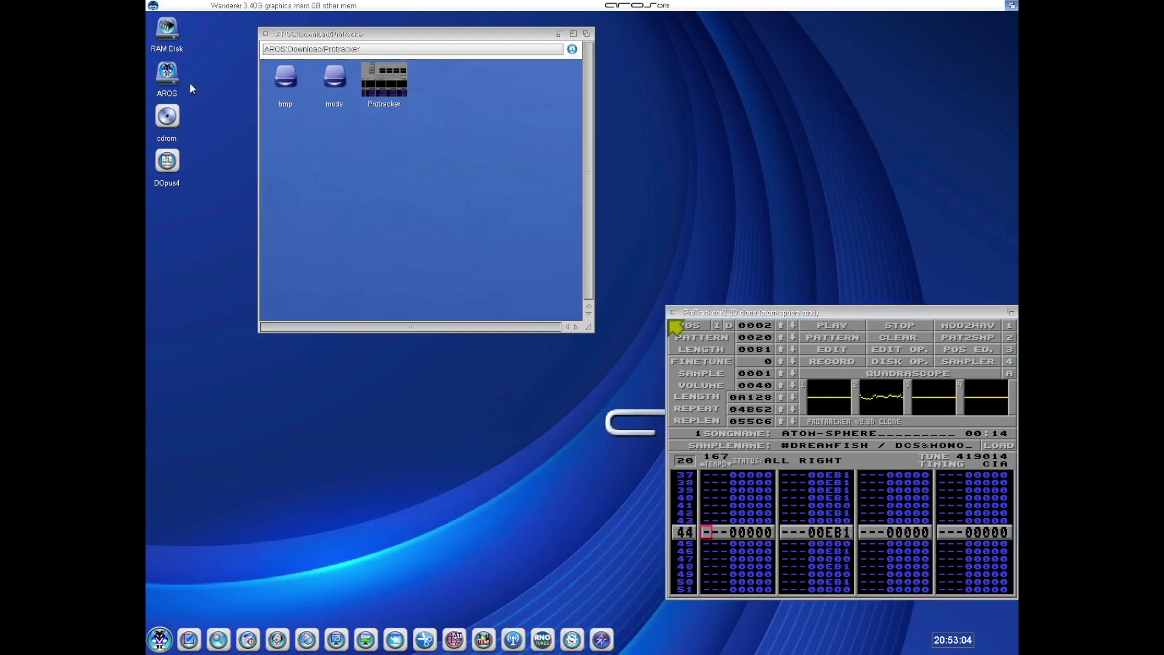
click(368, 179)
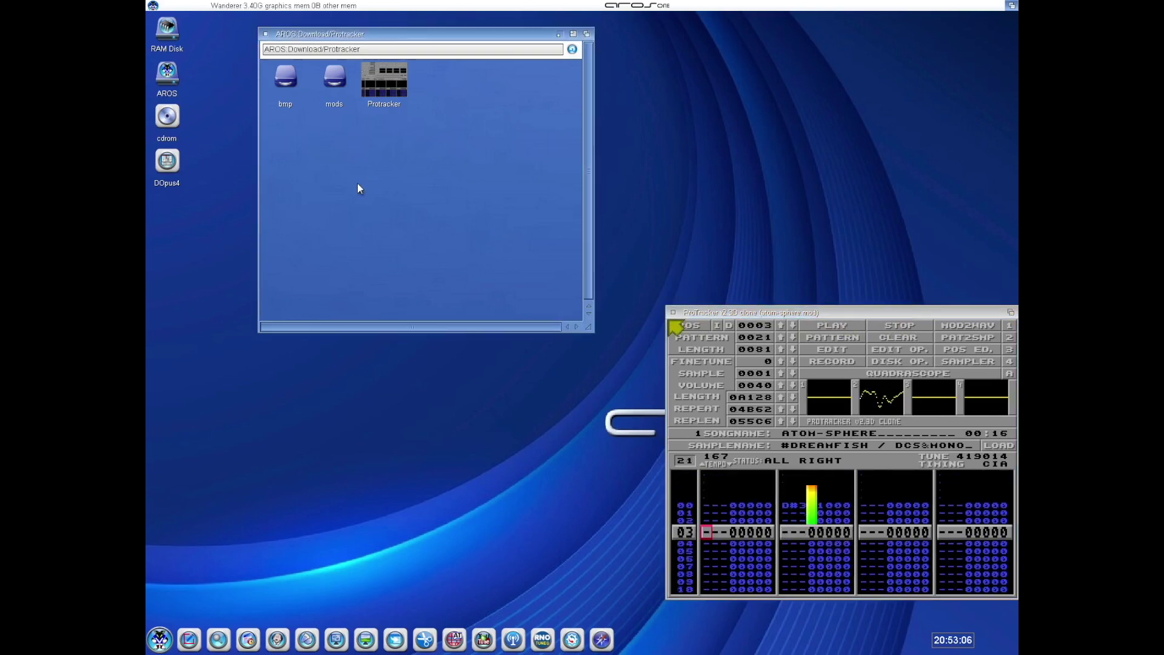
click(267, 34)
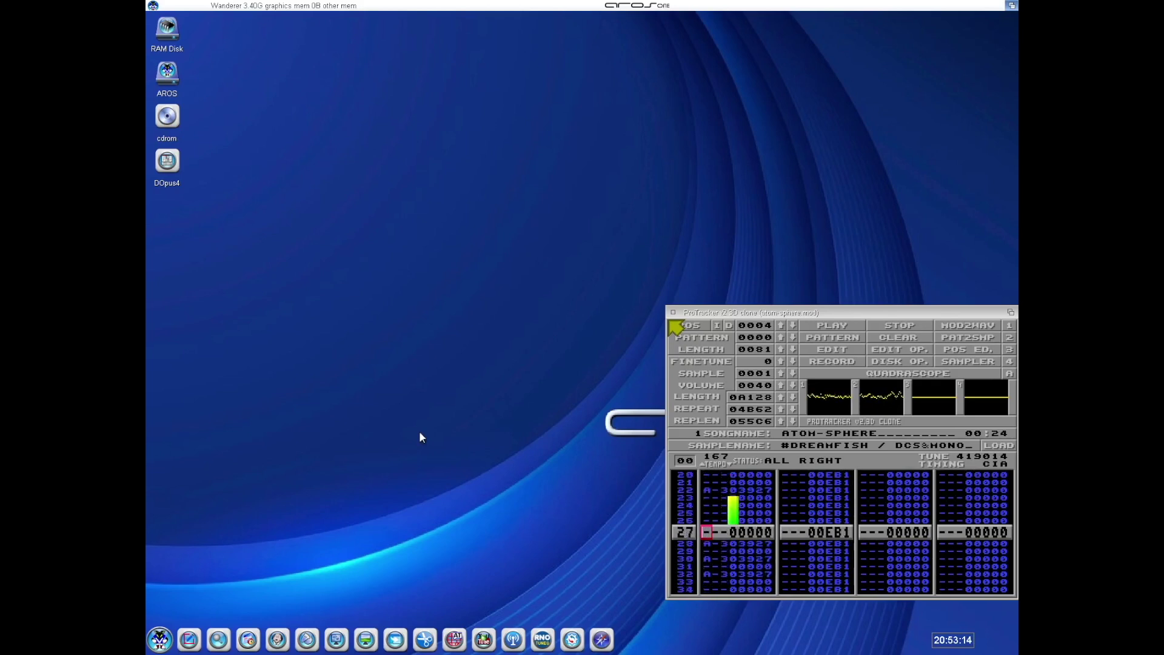
Open About from AROS > System, enlarge it, view Sponsors and Acknowledgements, then close it
double_click(167, 78)
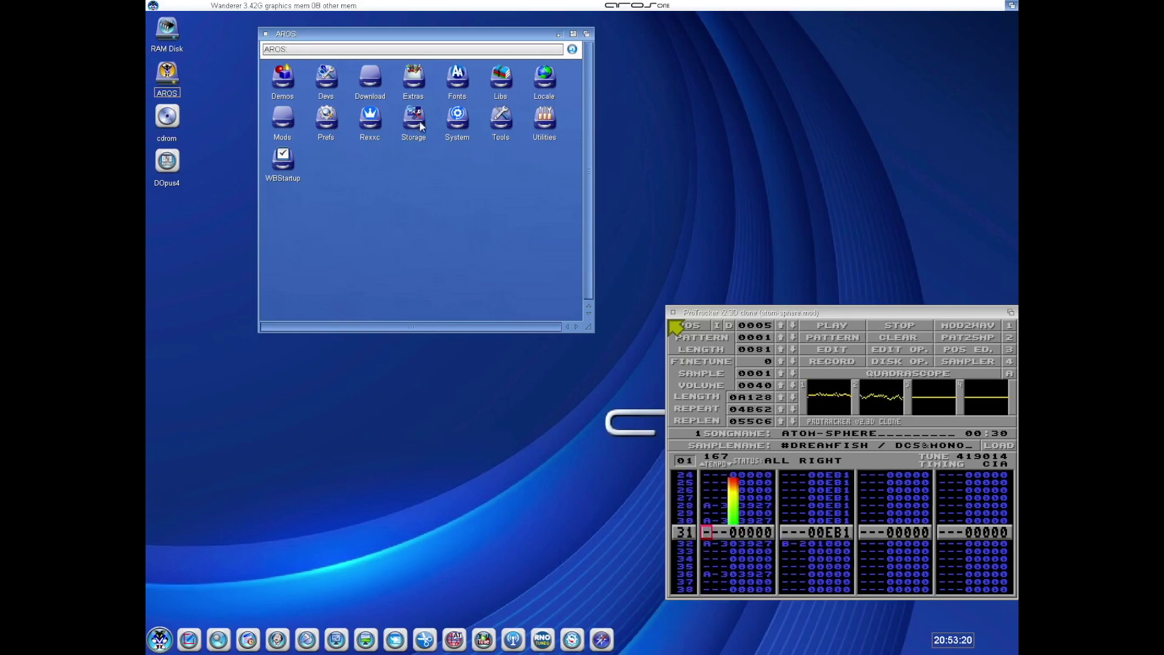
double_click(455, 119)
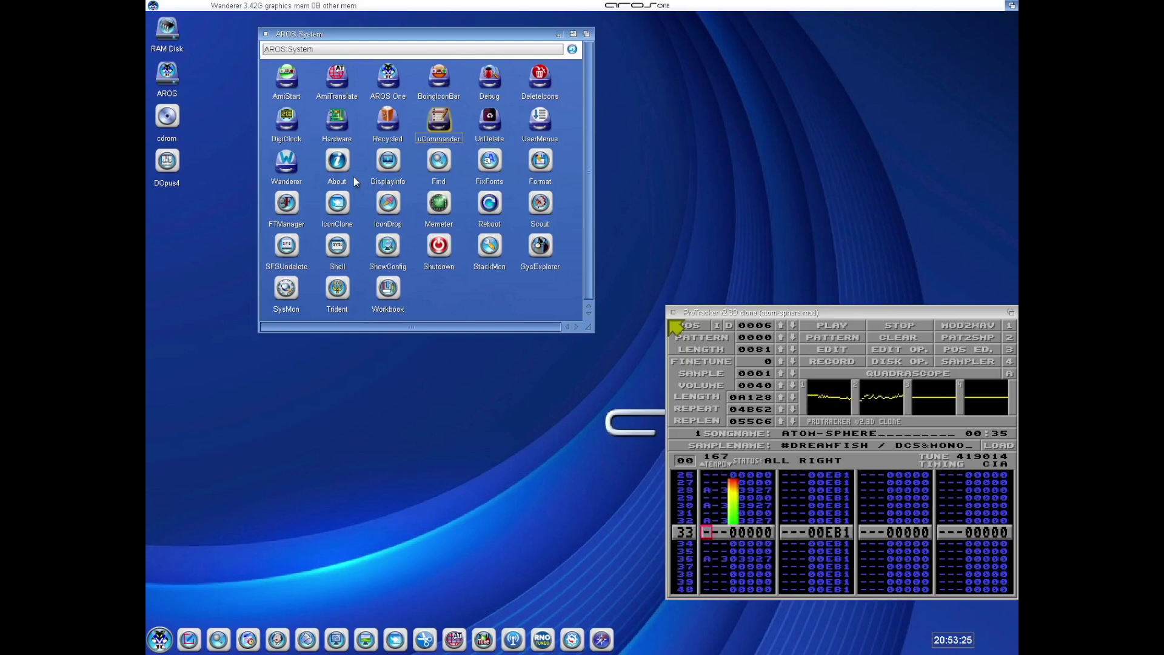
double_click(334, 163)
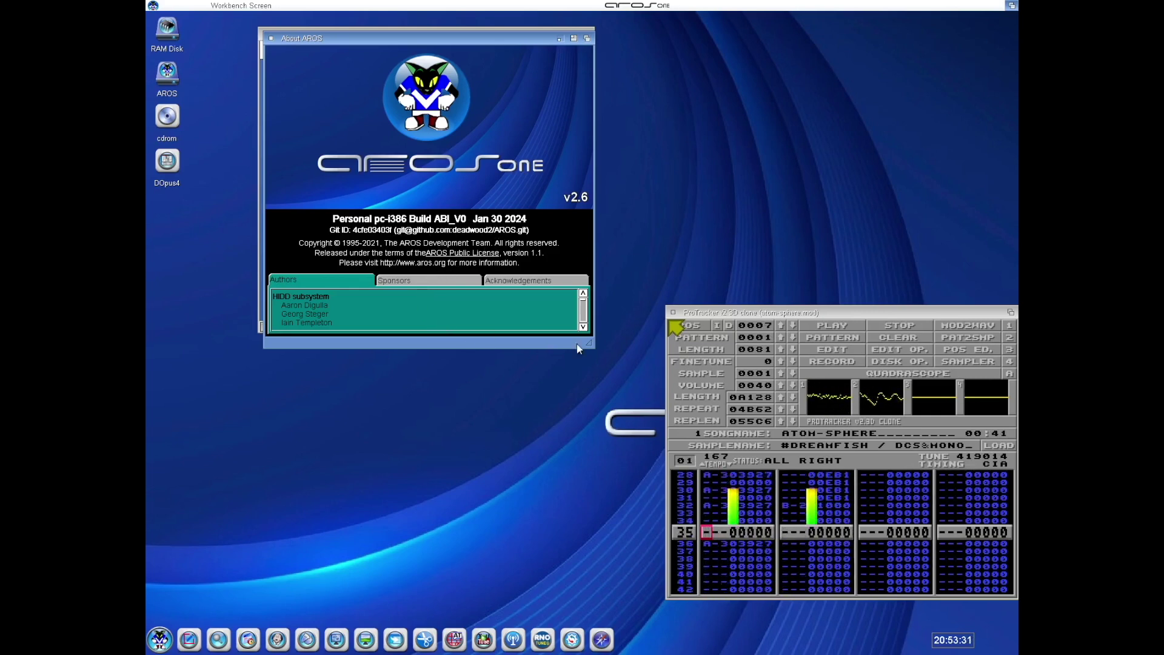
drag(587, 340, 598, 524)
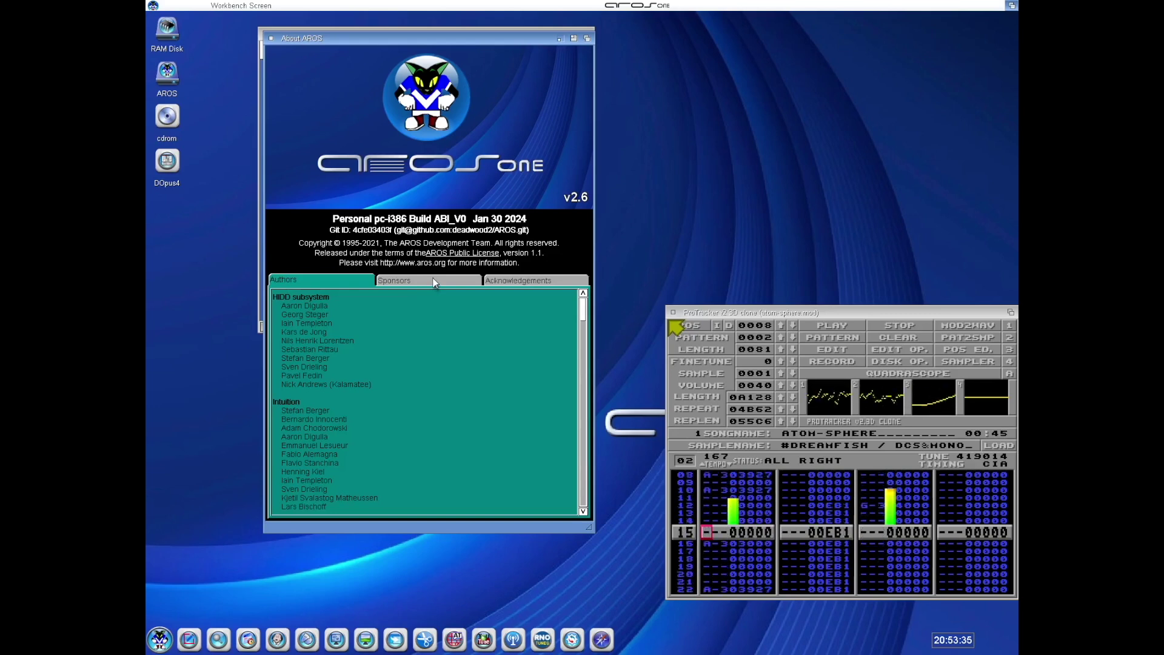
click(434, 280)
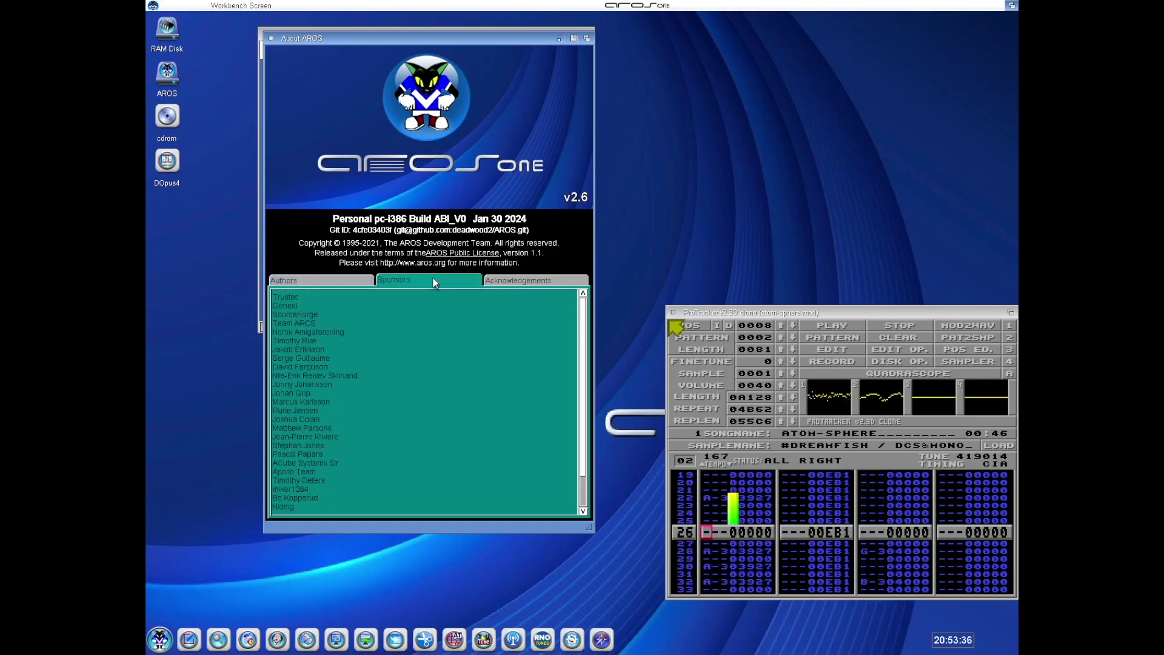
click(513, 280)
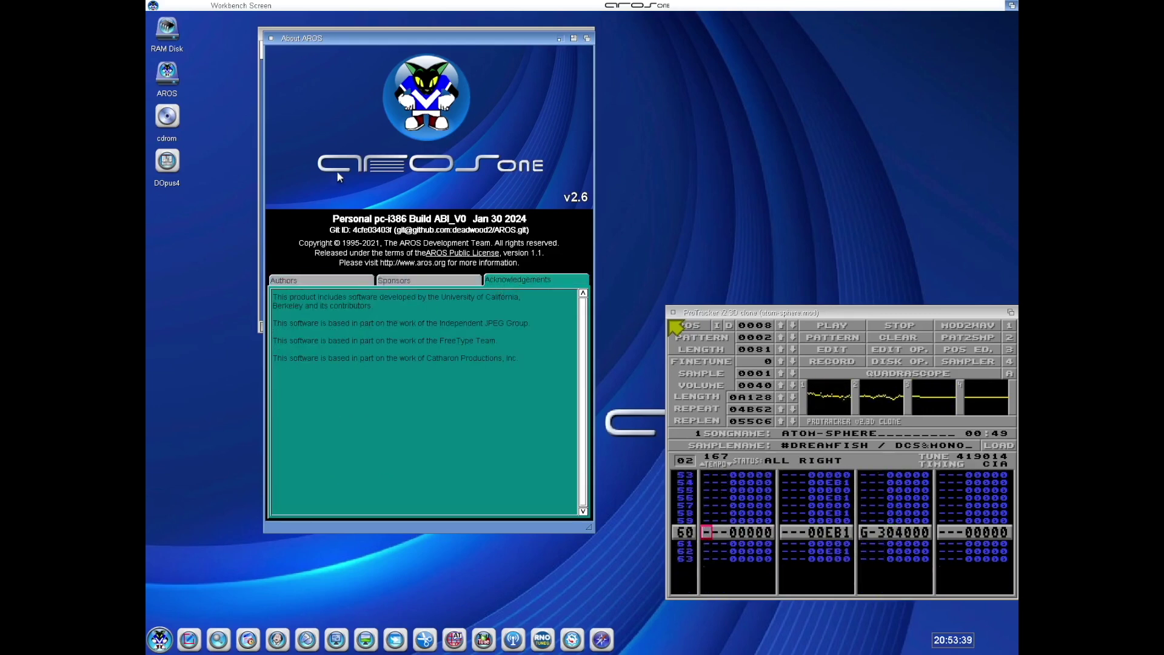
click(270, 37)
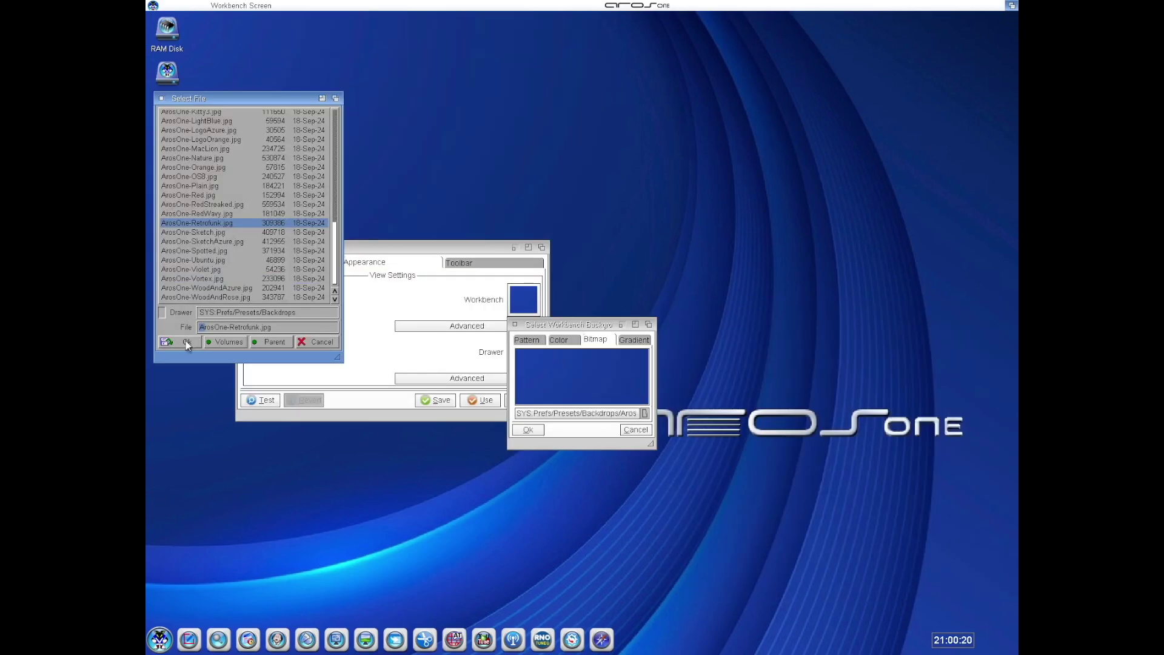
Set AROSOne-Retrofunk.jpg as the Workbench background and save the Wanderer preferences
click(185, 340)
click(529, 430)
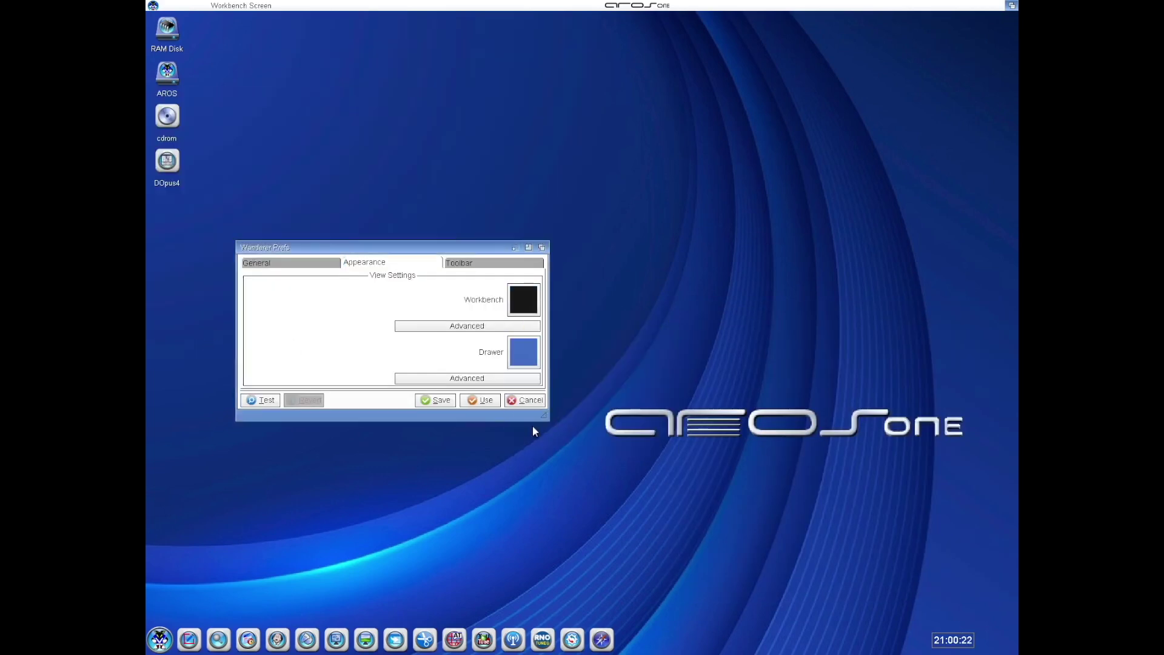
click(444, 400)
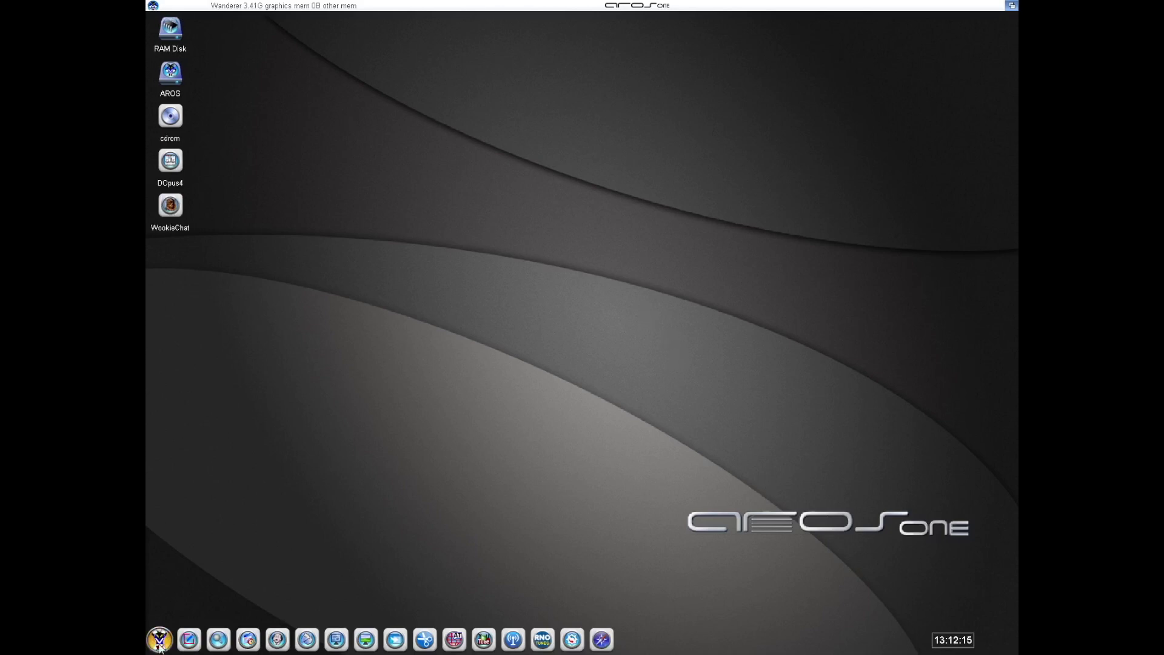
Open the theme preferences from the start menu and move the preview off the desktop icons
click(159, 639)
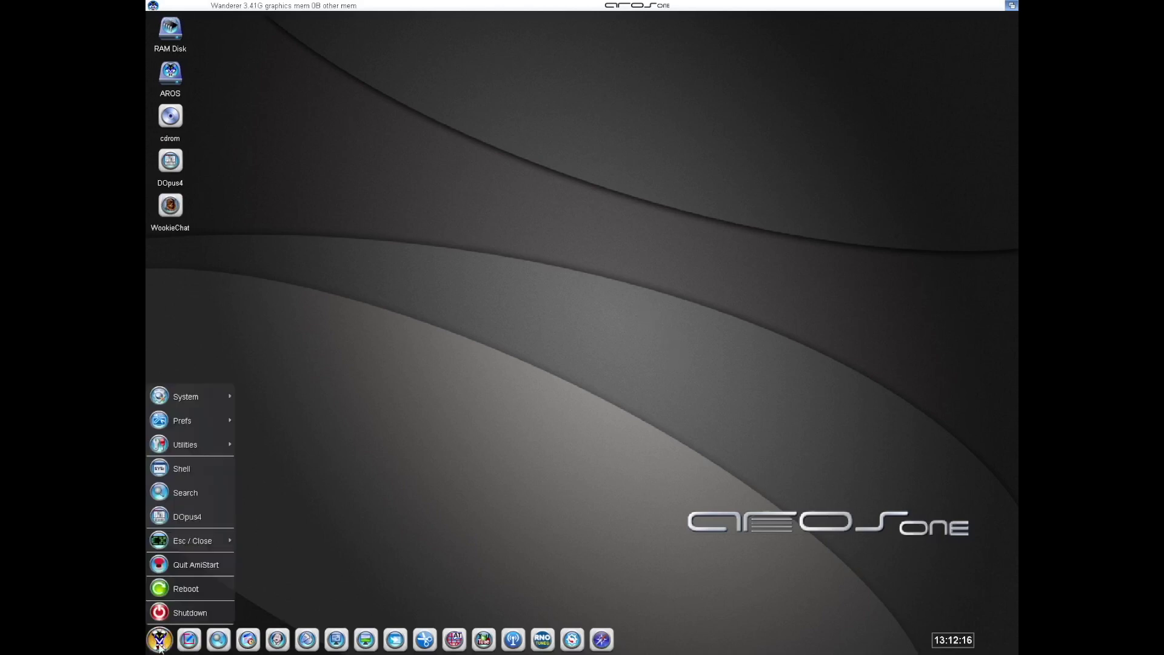
mouse_move(183, 422)
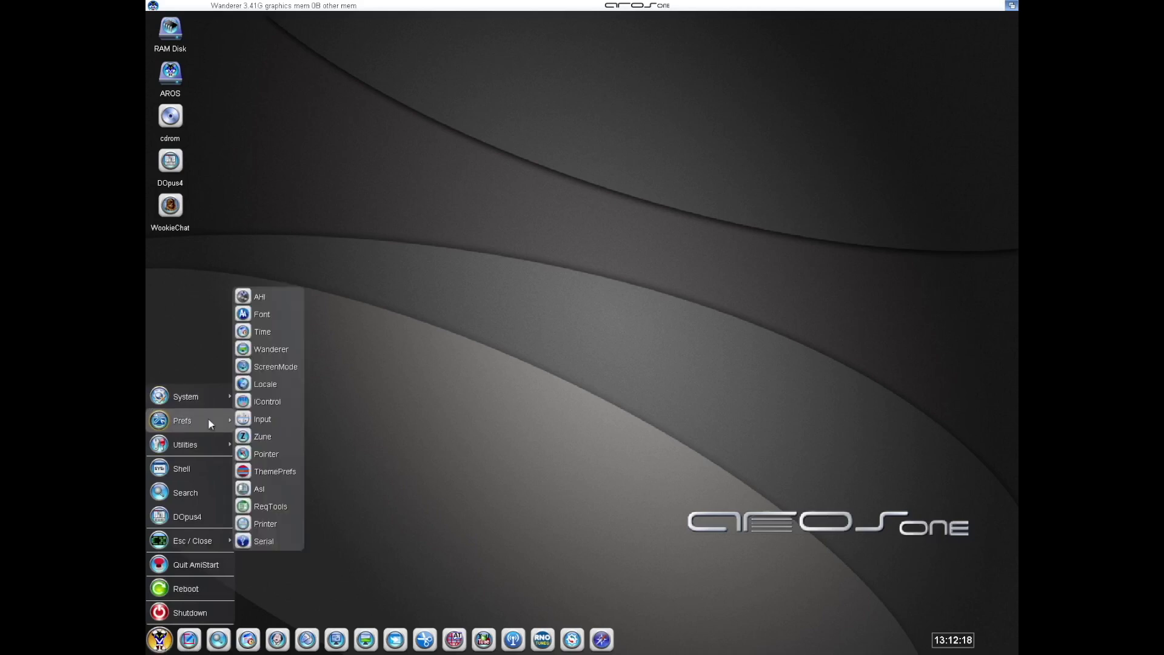
click(283, 473)
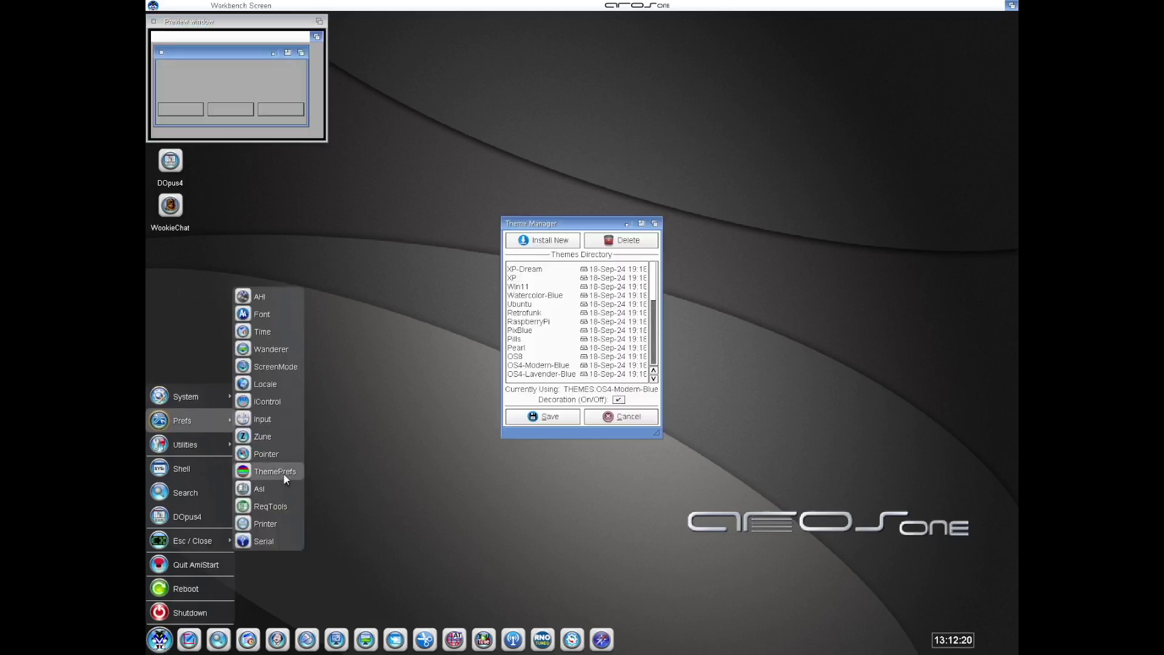
click(452, 224)
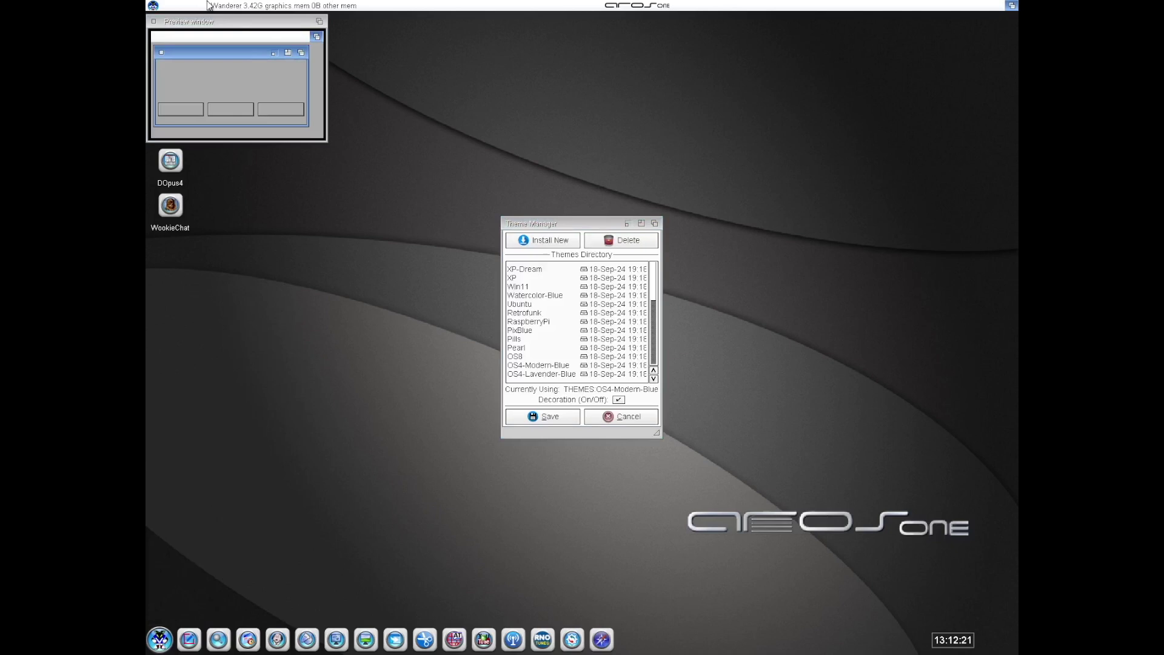
drag(211, 23, 336, 176)
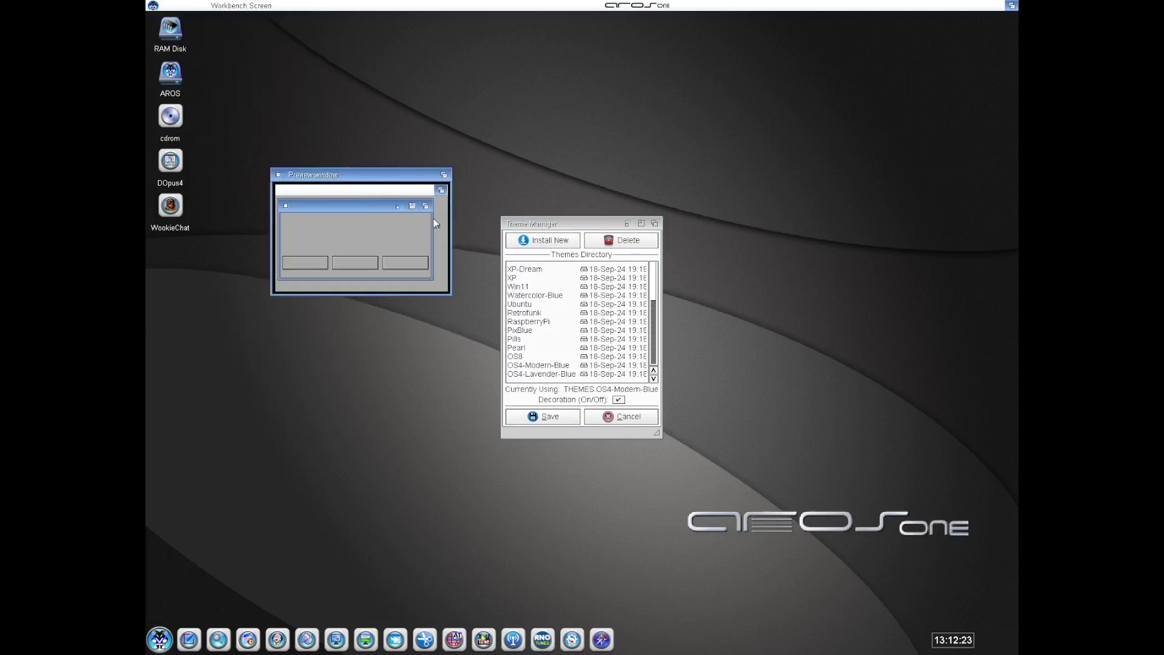
Preview Retrofunk, RaspberryPi, PixBlue and the OS4 Lavender, Green, Diagonal and Coffee-Bean themes, returning to OS4-Modern-Blue
click(560, 313)
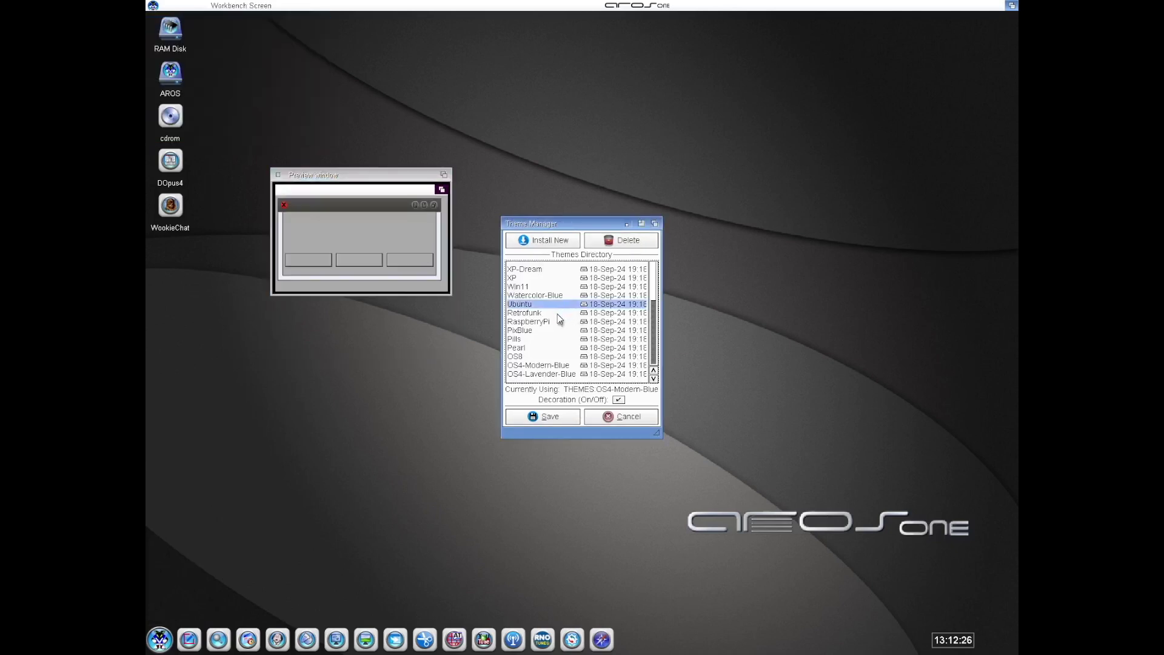
click(555, 321)
click(556, 330)
scroll(553, 321, down, 3)
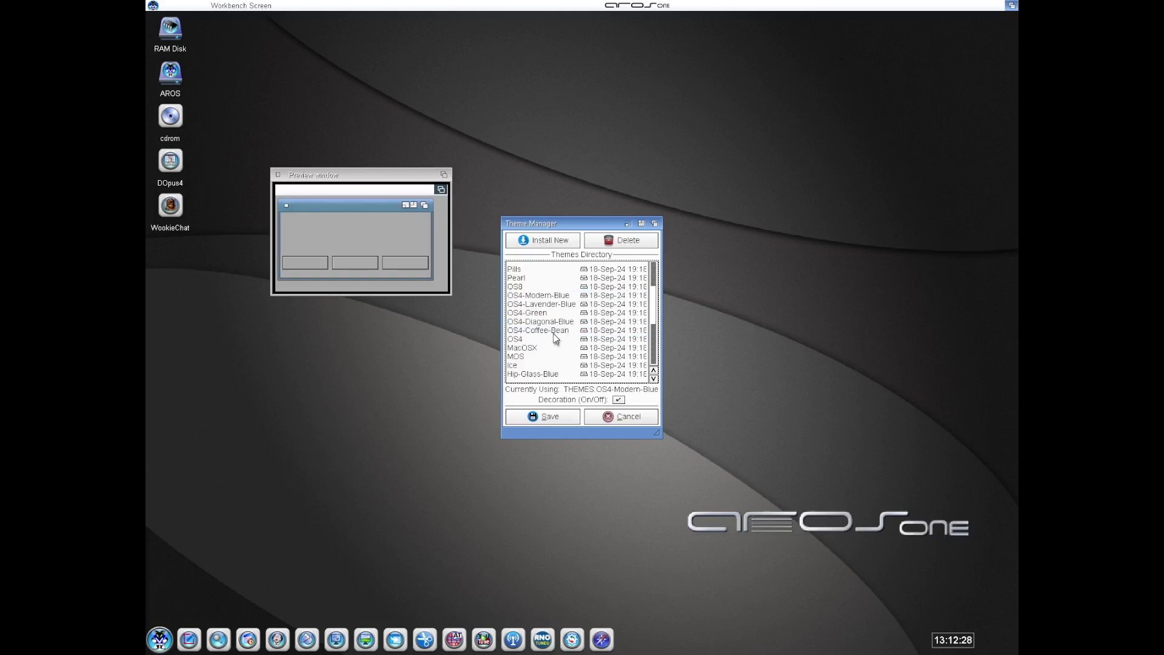
click(548, 303)
click(551, 296)
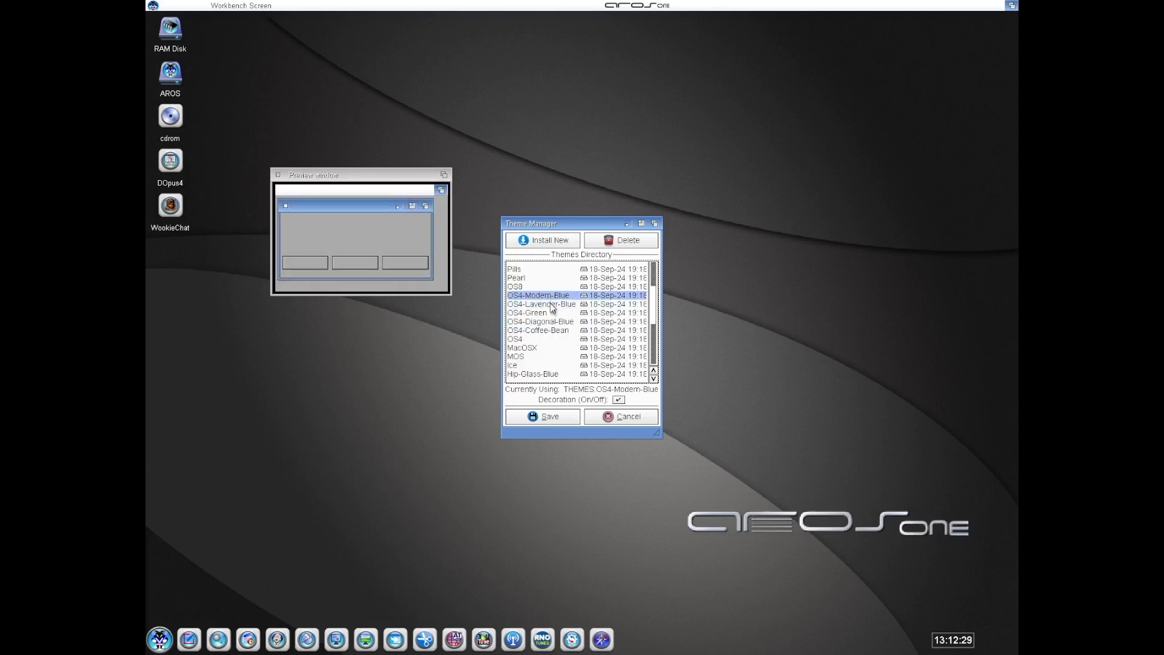
click(550, 304)
click(551, 312)
click(550, 321)
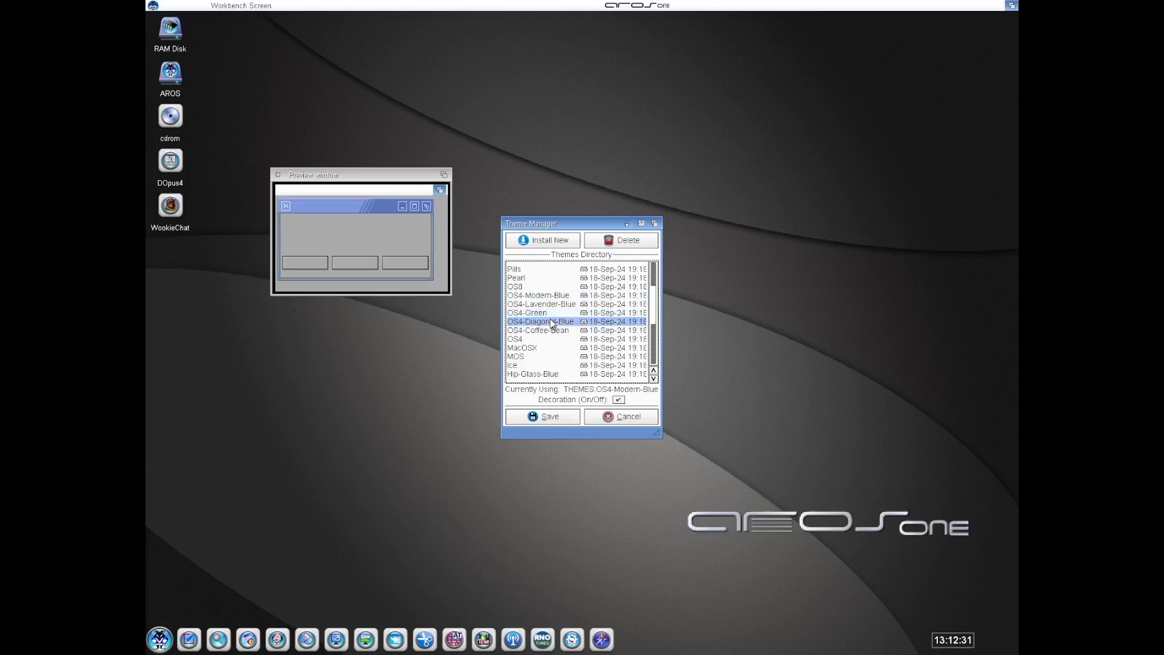
click(549, 331)
click(549, 295)
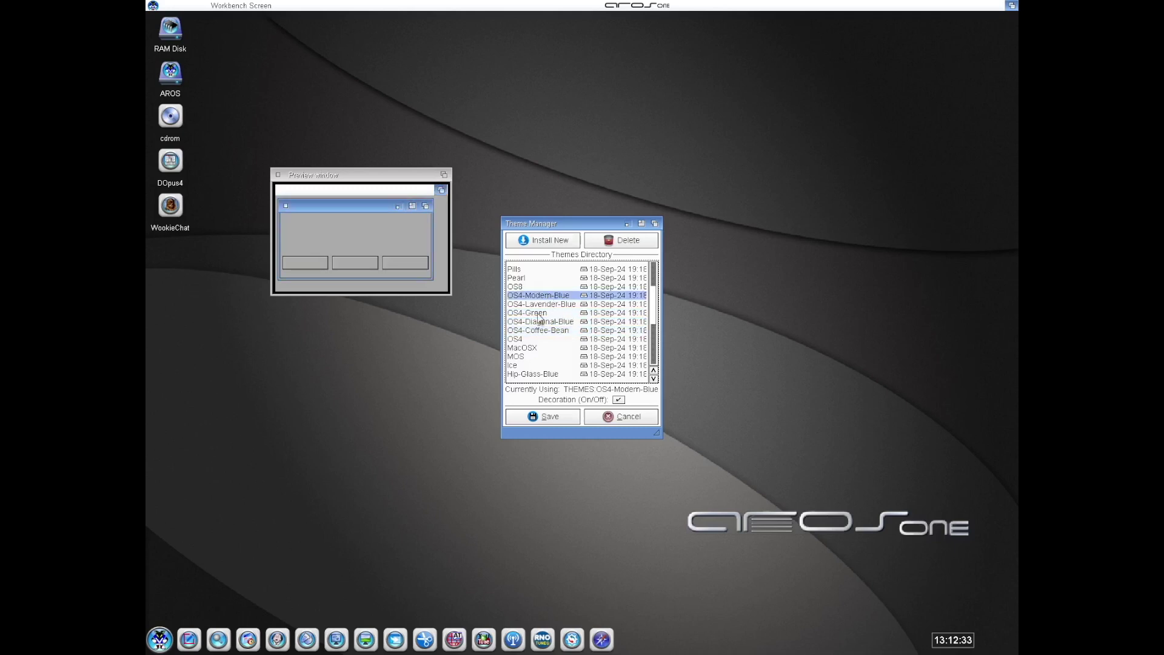
Preview OS4, MOS, Ice, Hip-Glass-Blue, BlackIce, the ArosOne colour themes, Android and AROSOne-Plain
click(548, 344)
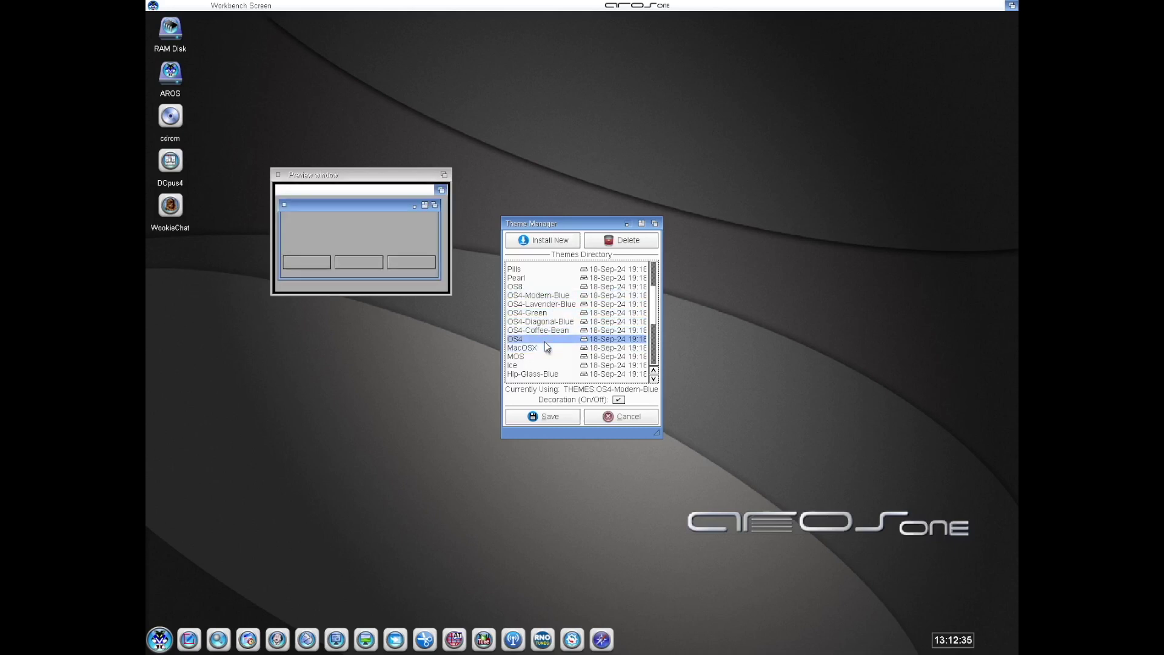
click(546, 357)
click(546, 365)
click(548, 375)
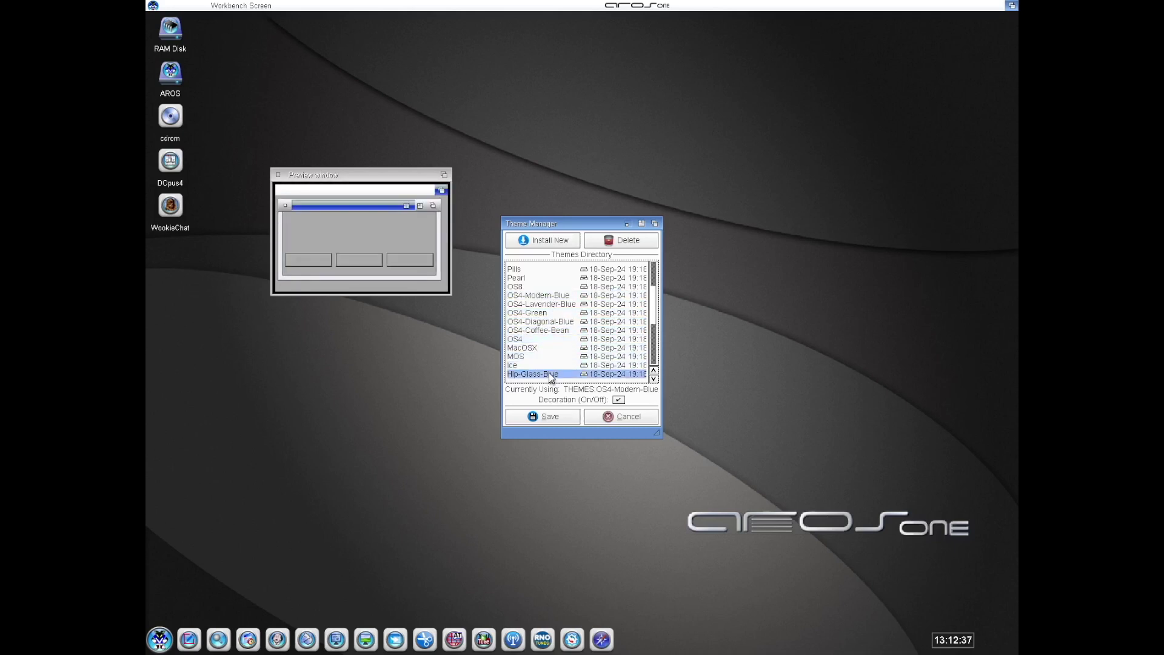
scroll(552, 358, down, 5)
click(554, 296)
click(555, 303)
click(554, 312)
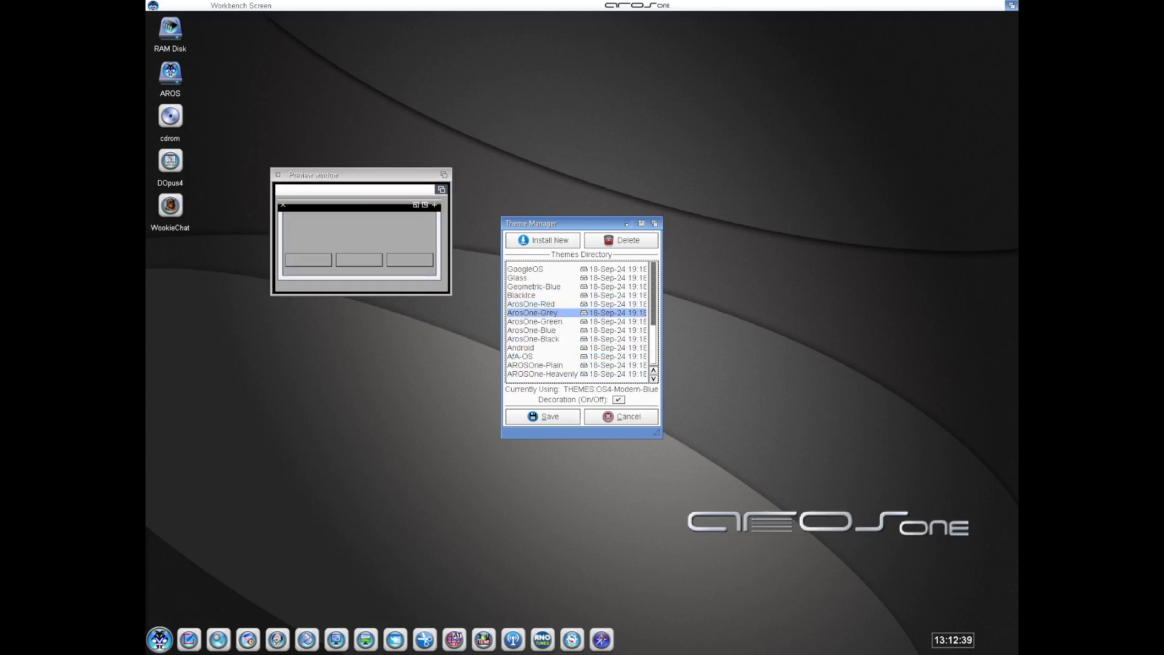
click(557, 330)
click(550, 338)
click(545, 348)
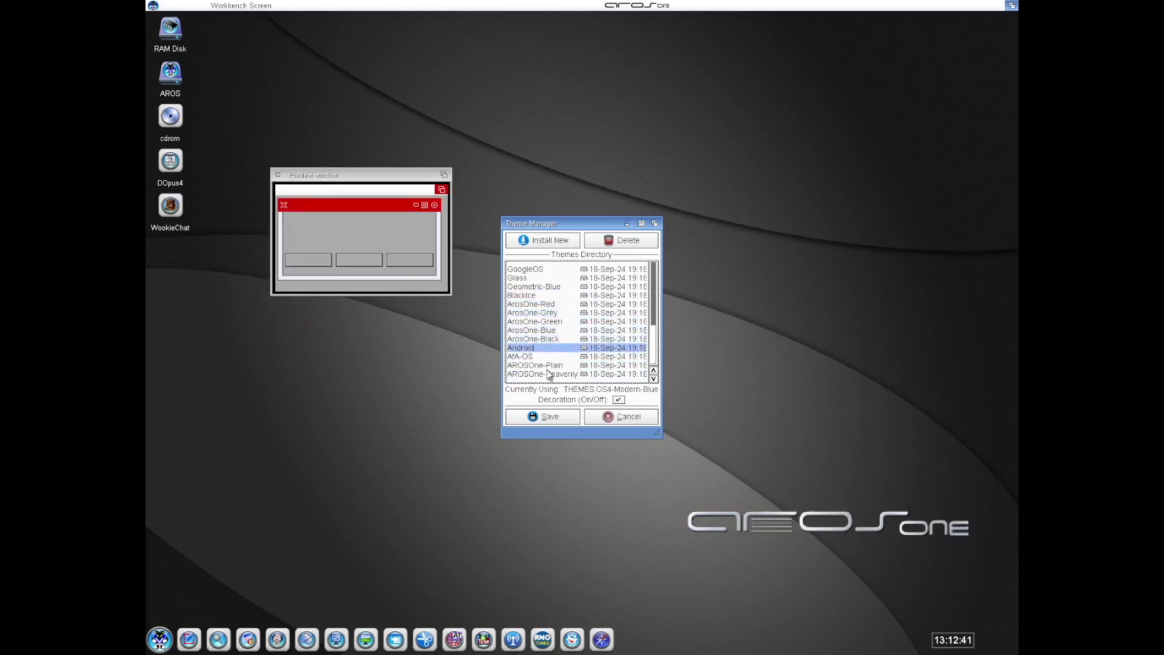
click(546, 365)
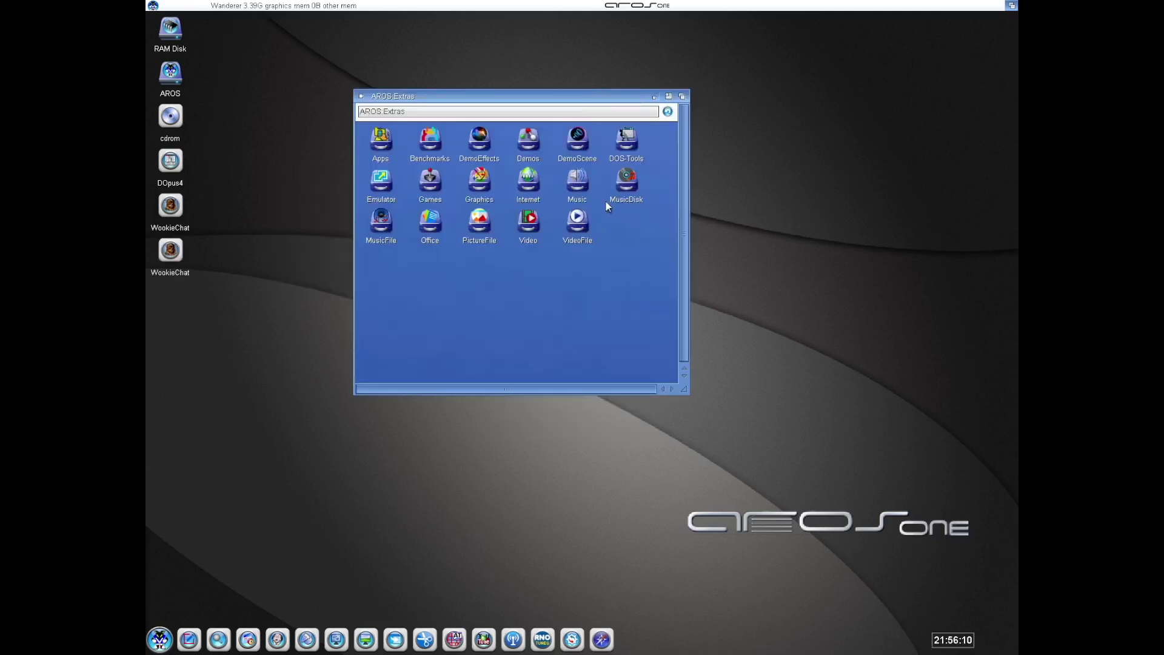
Launch GT2Stereo from Music > GoatTracker2 and place the cursor at channel 3, row 00
double_click(579, 185)
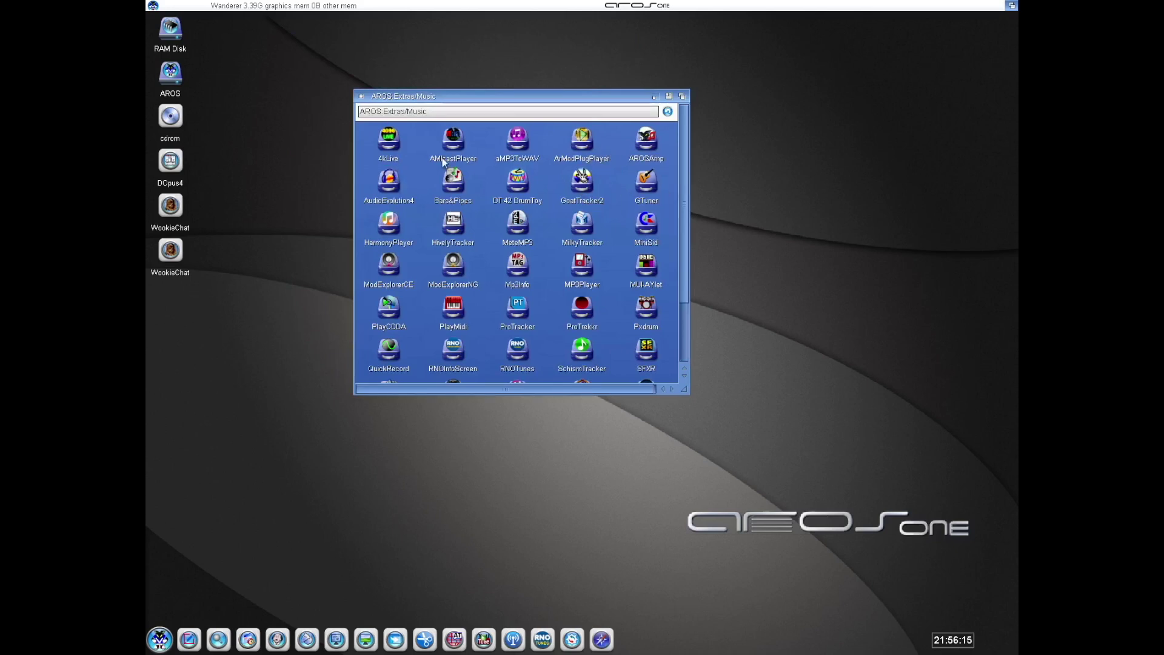
double_click(582, 180)
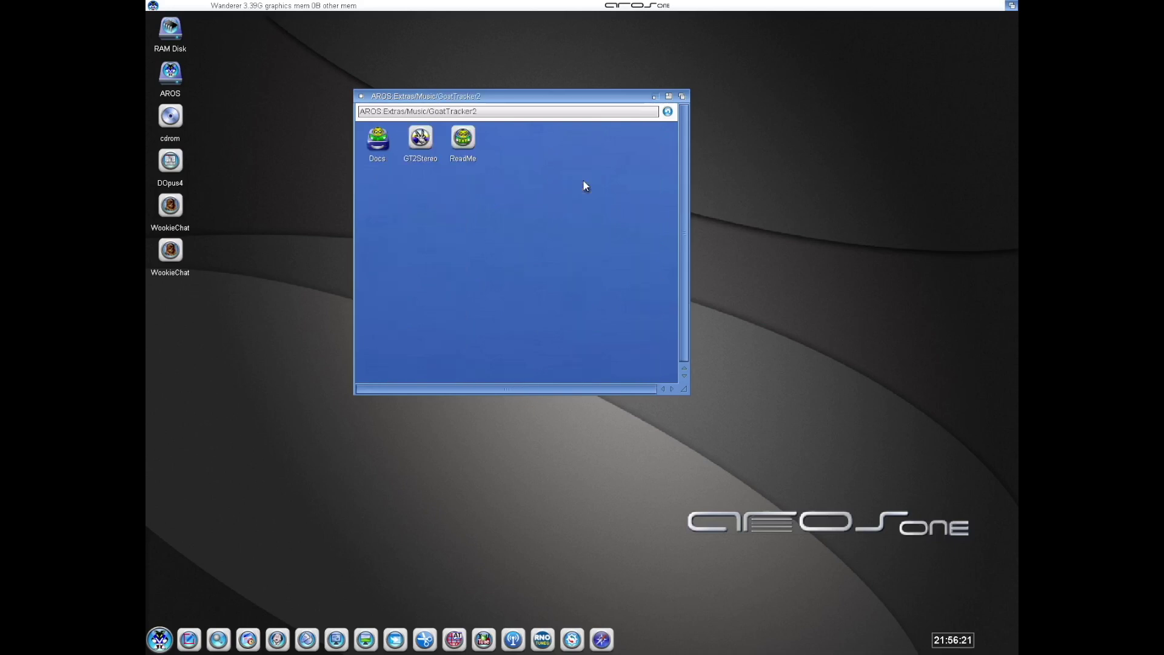
double_click(419, 145)
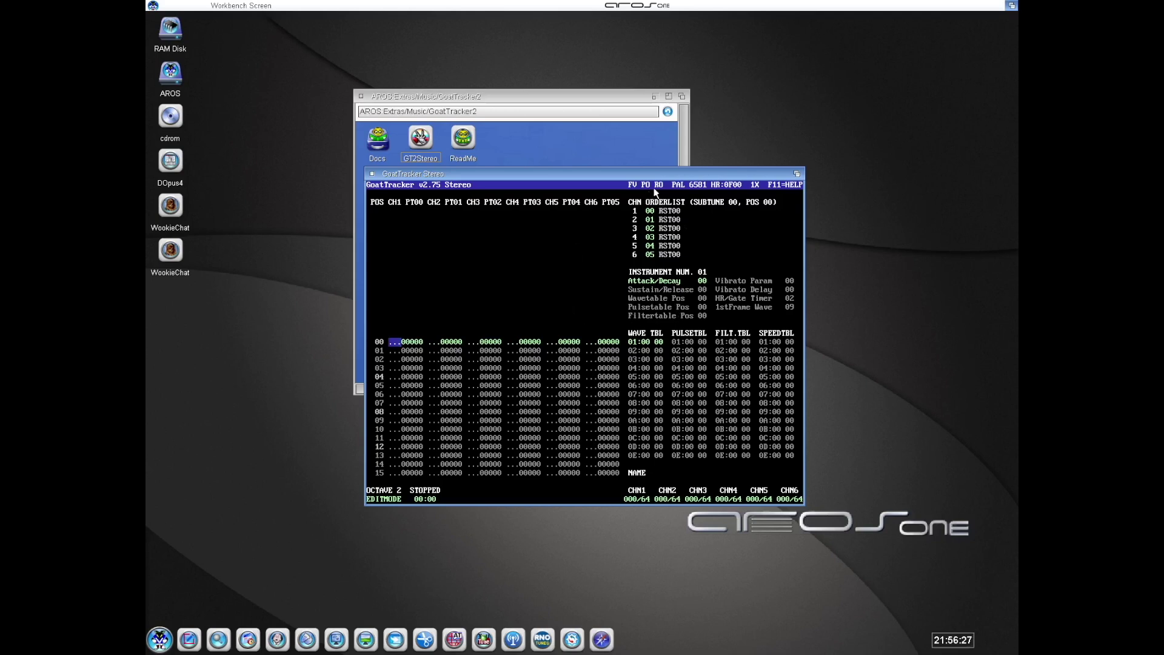
click(491, 229)
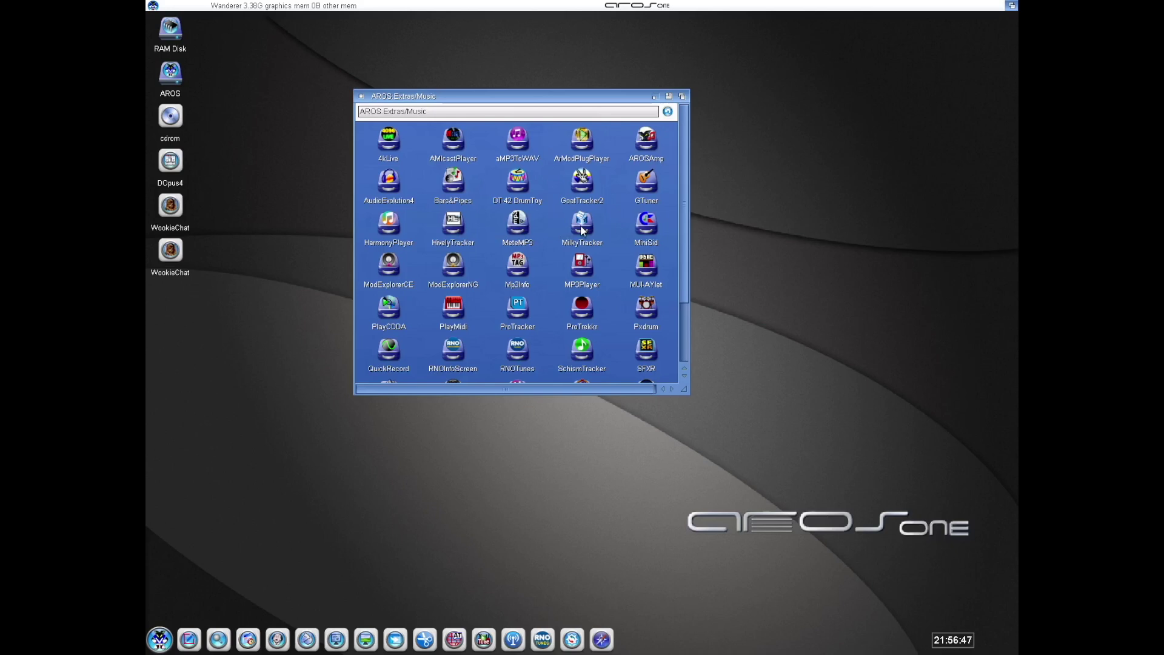
Launch MilkyTracker from its drawer, view the Disk Op. song load options, then close it
double_click(581, 226)
double_click(433, 138)
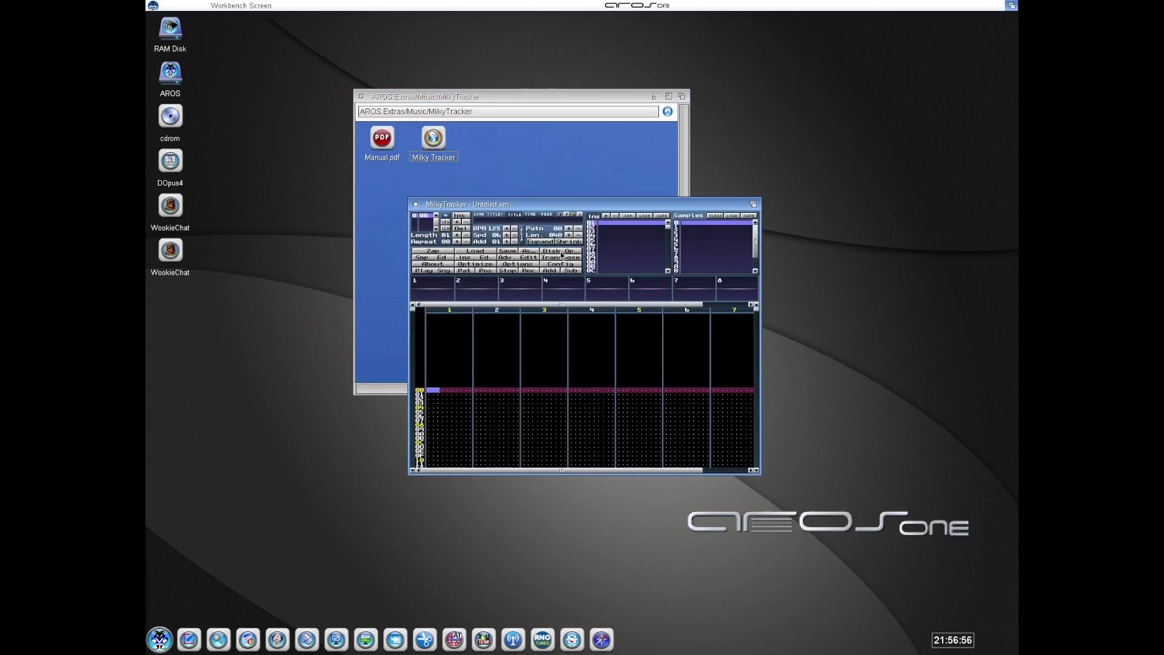
click(562, 251)
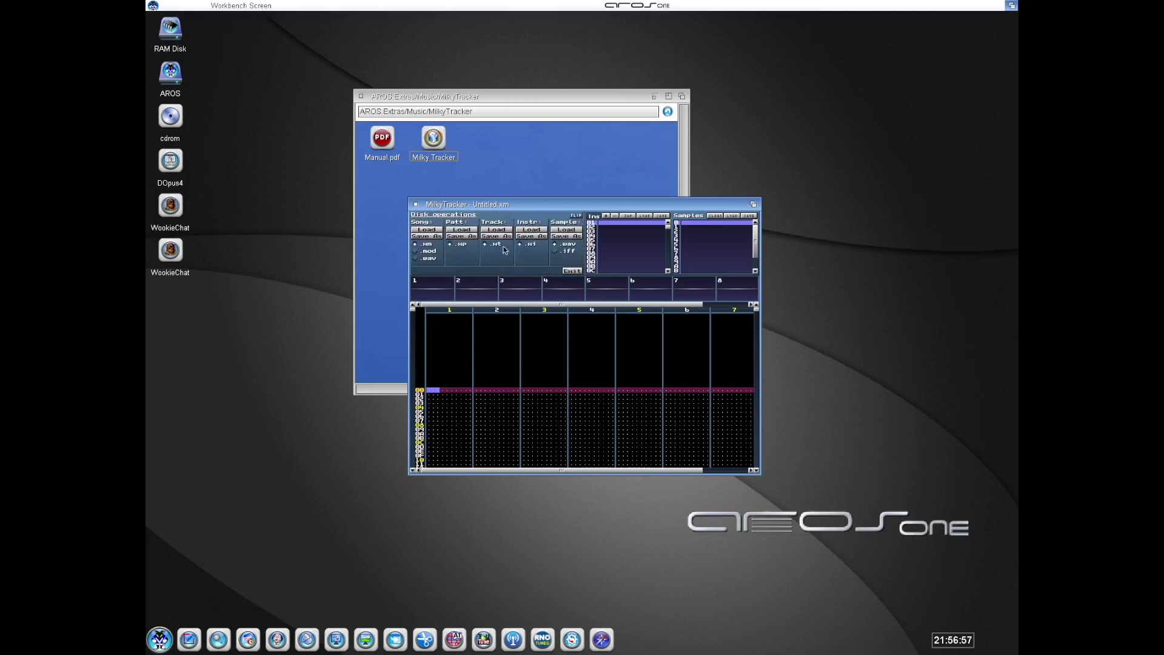
click(435, 230)
click(416, 204)
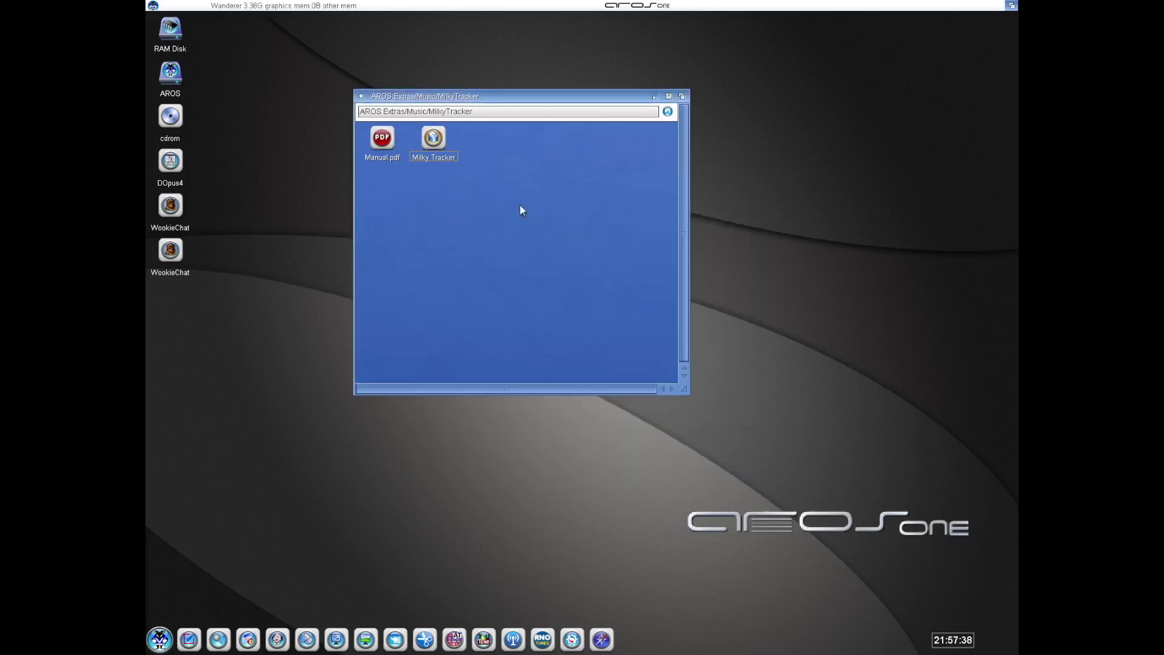
Return to the Music drawer and browse ProTrekkr's file list into the Mods/favorite folder
click(668, 112)
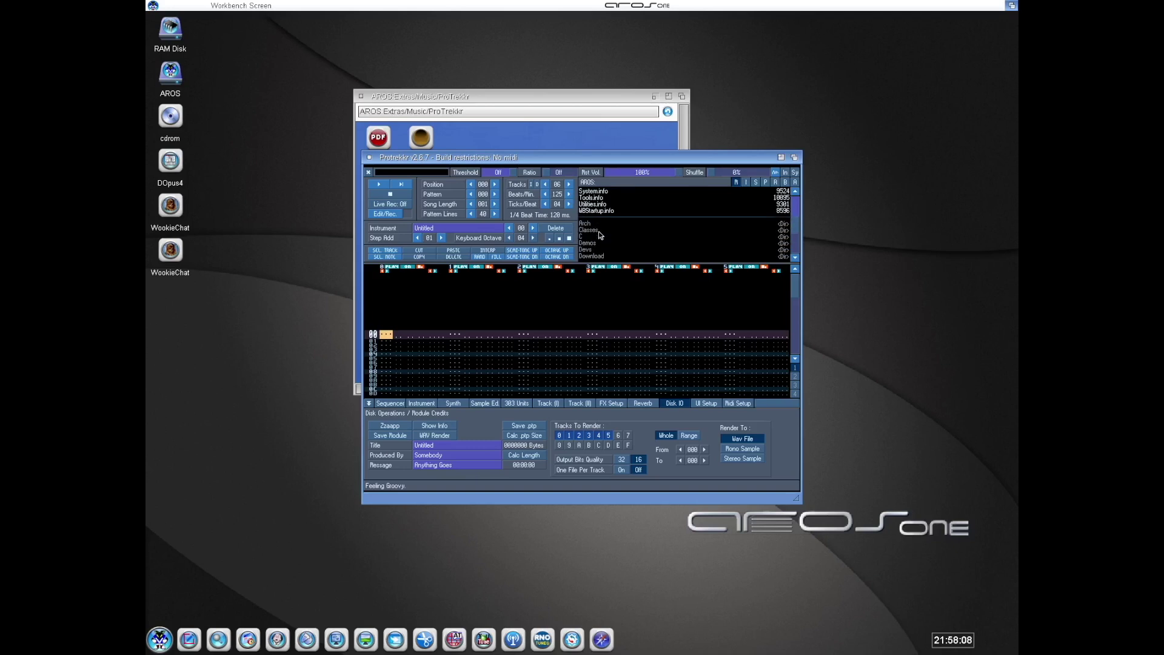
scroll(599, 231, down, 5)
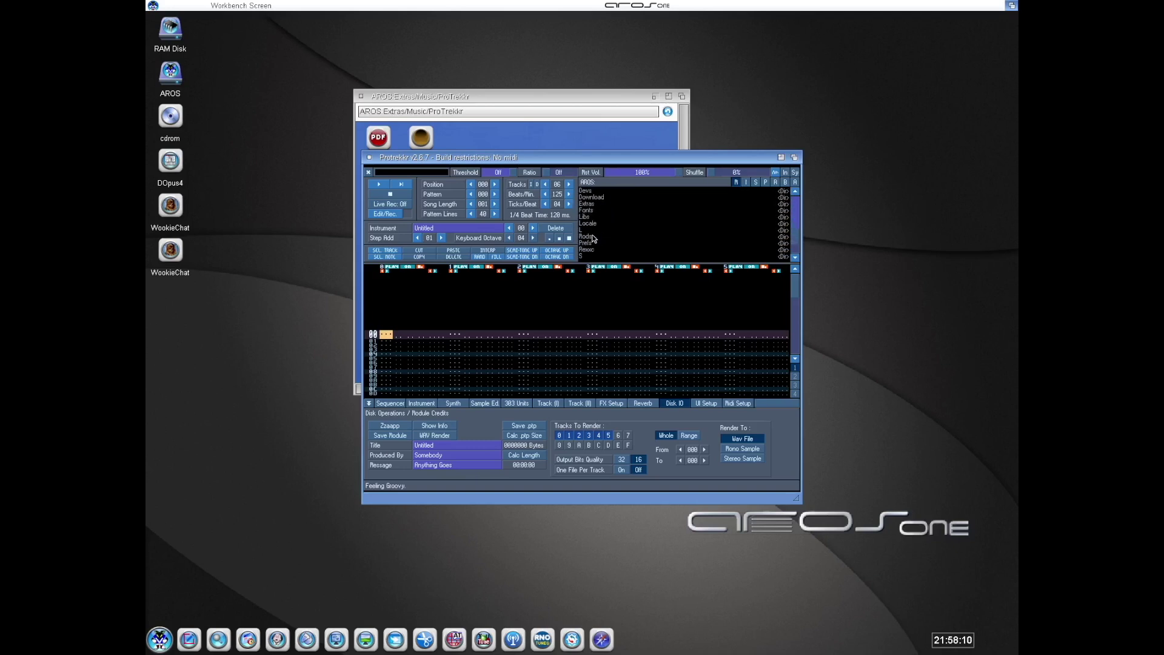
double_click(593, 238)
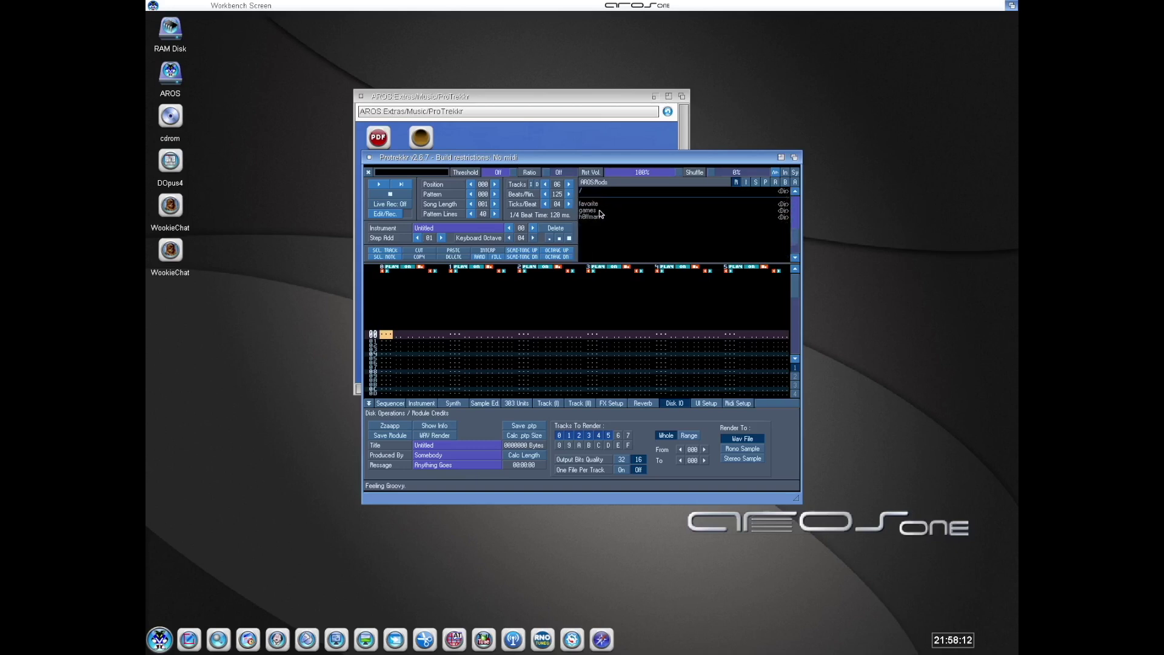
double_click(601, 204)
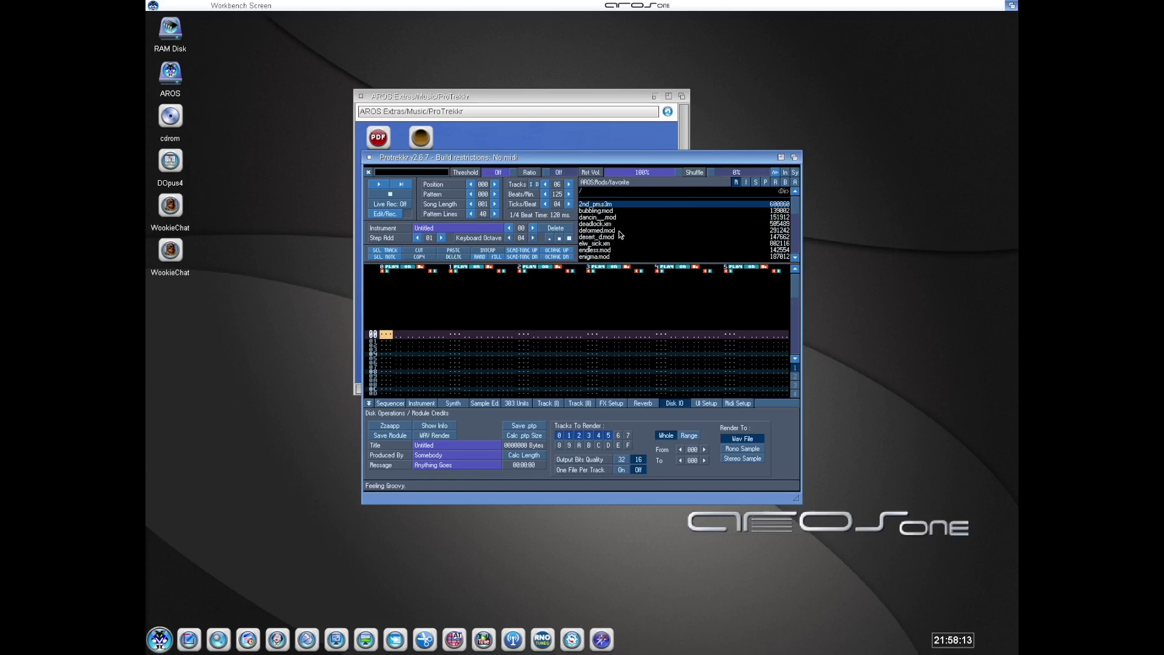
scroll(620, 234, down, 3)
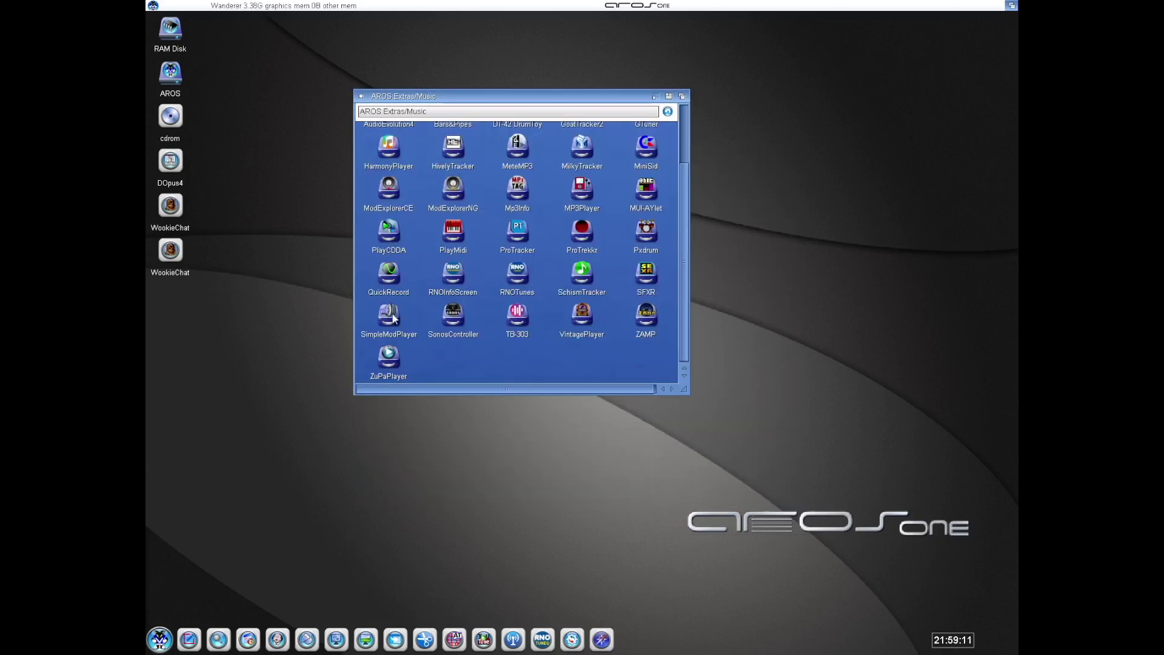
Launch SimpleModPlayer and load enigma.mod from the AROS Mods/favorite folder to play
double_click(388, 315)
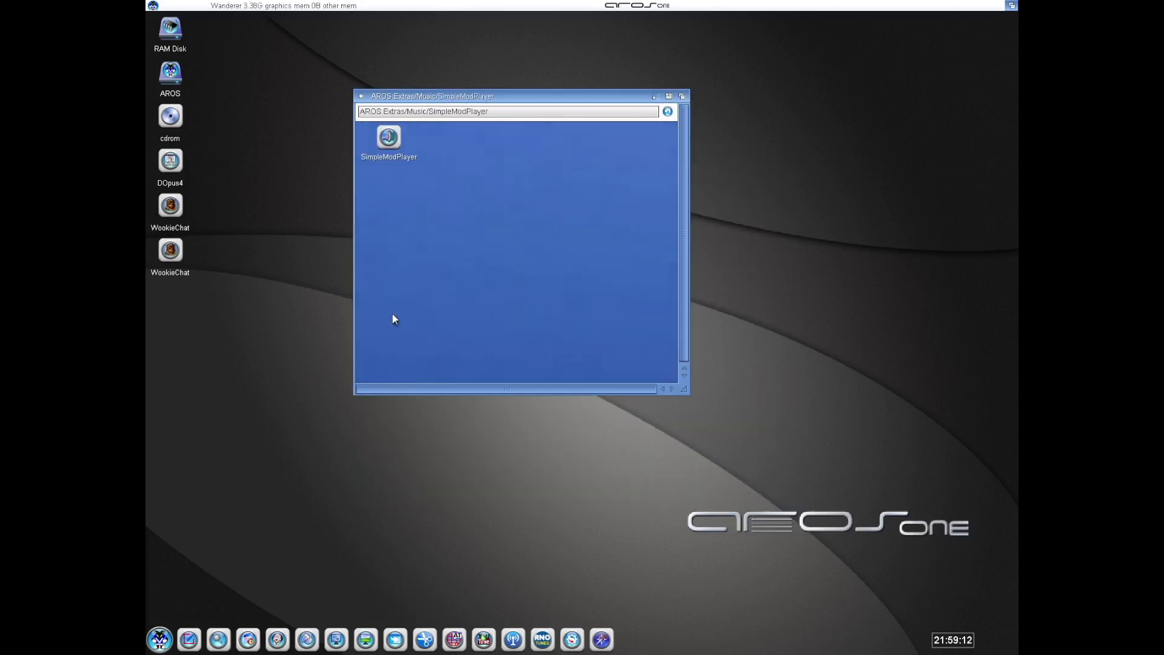
double_click(396, 157)
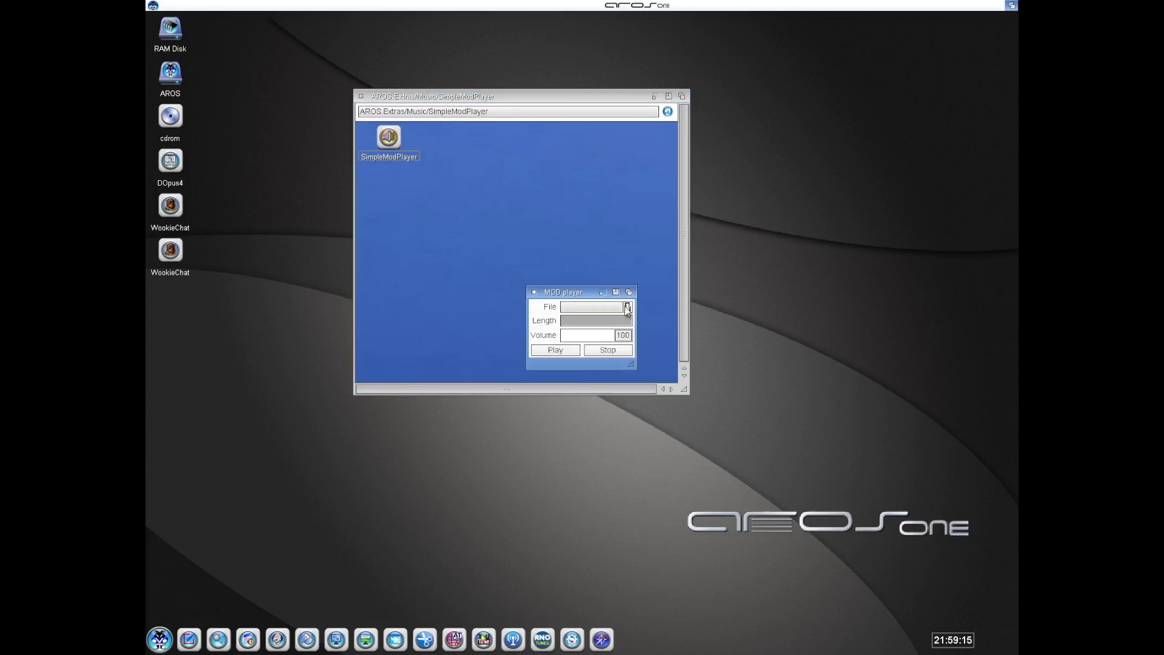
click(628, 308)
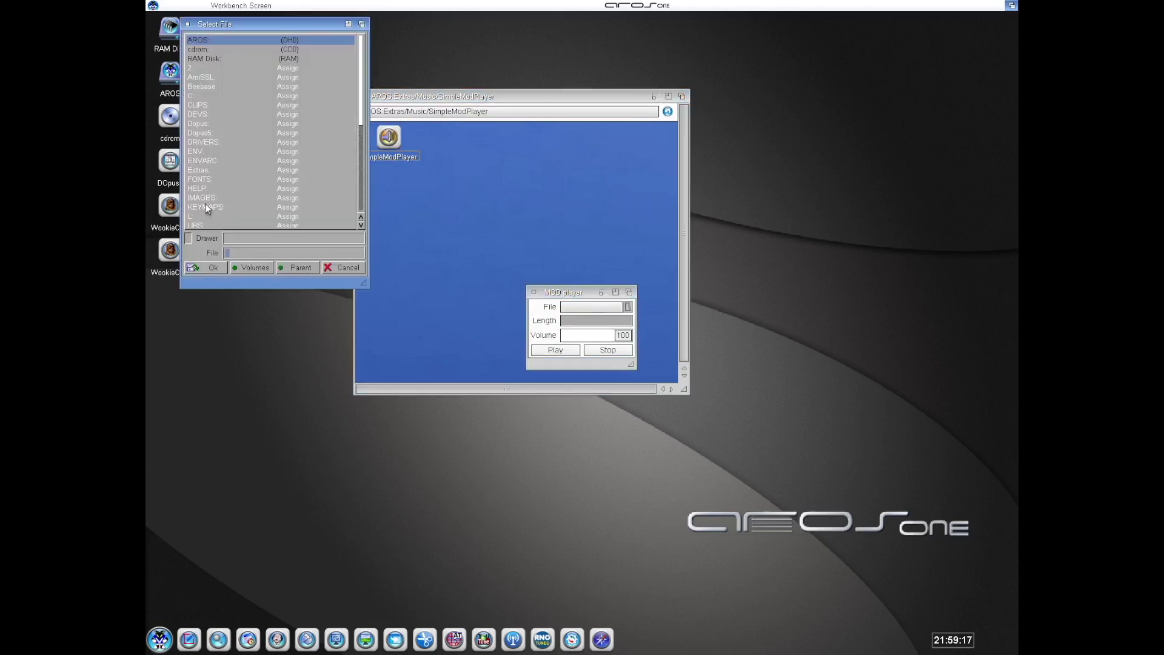
click(205, 40)
click(205, 40)
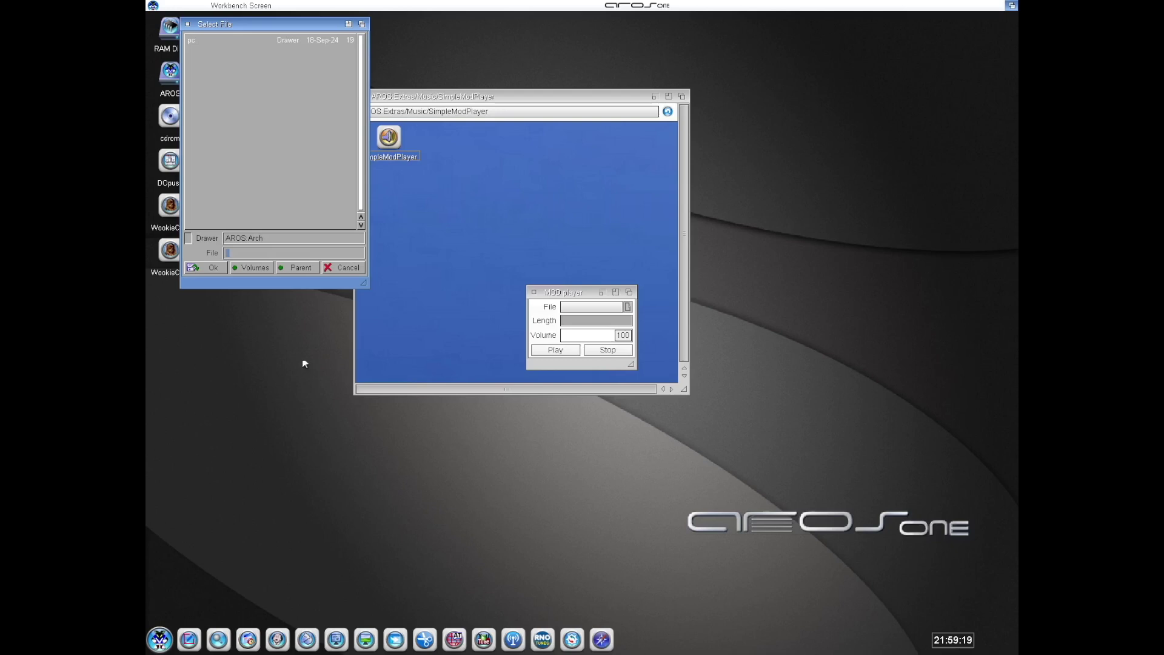
click(304, 267)
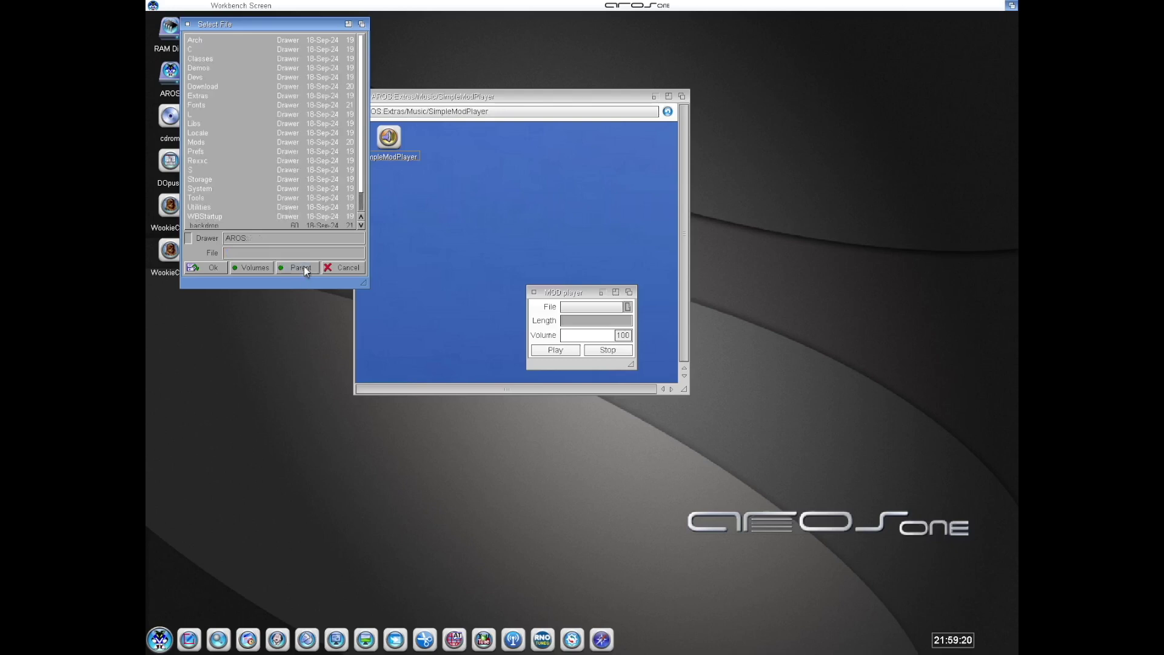
double_click(199, 143)
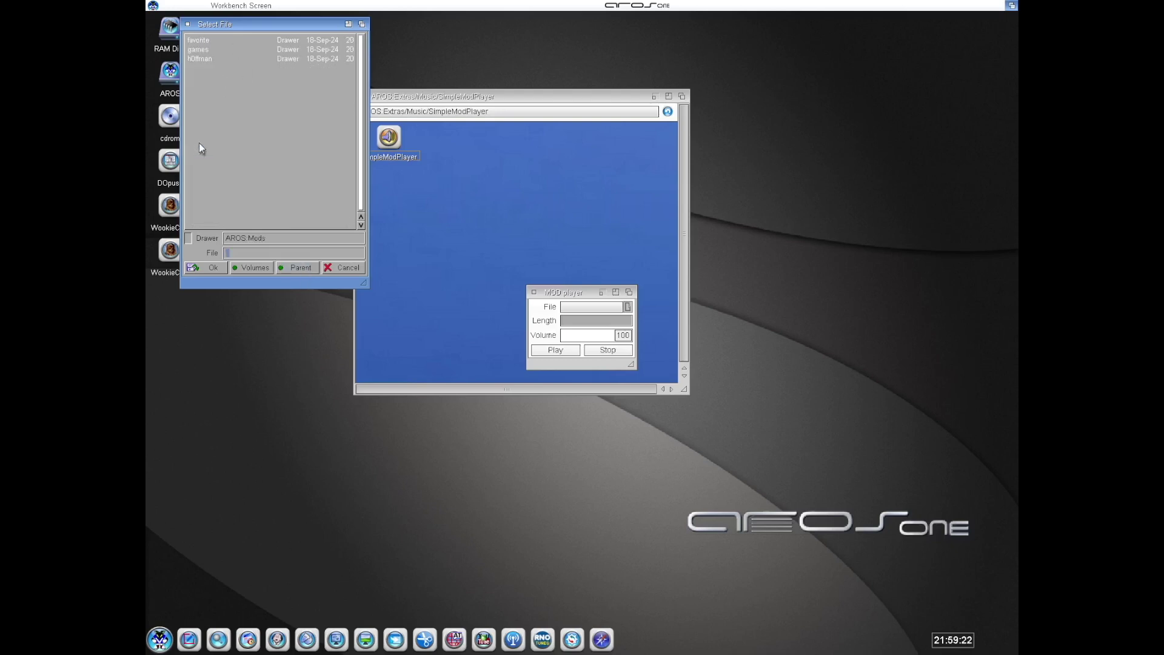
double_click(212, 40)
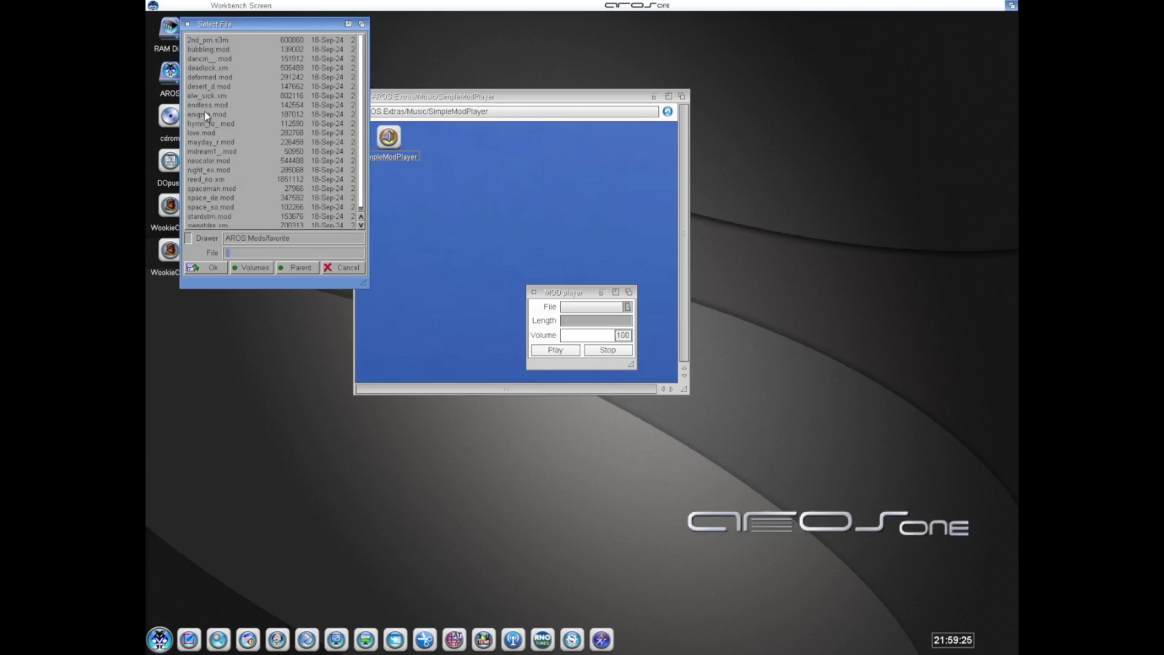
click(224, 114)
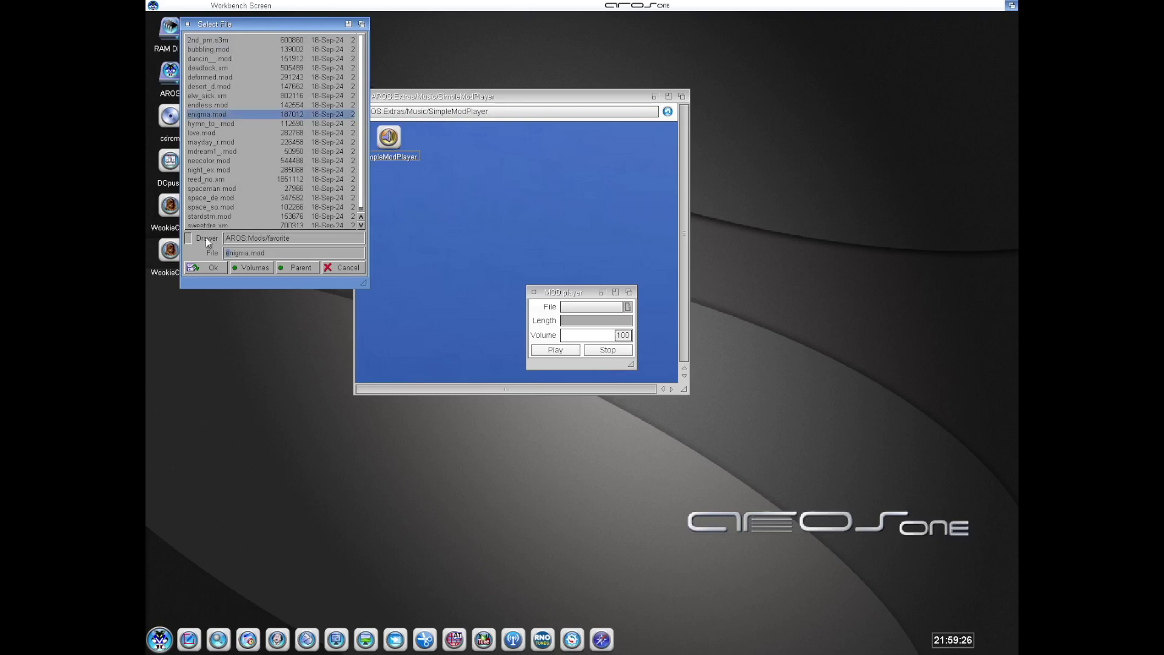
click(207, 268)
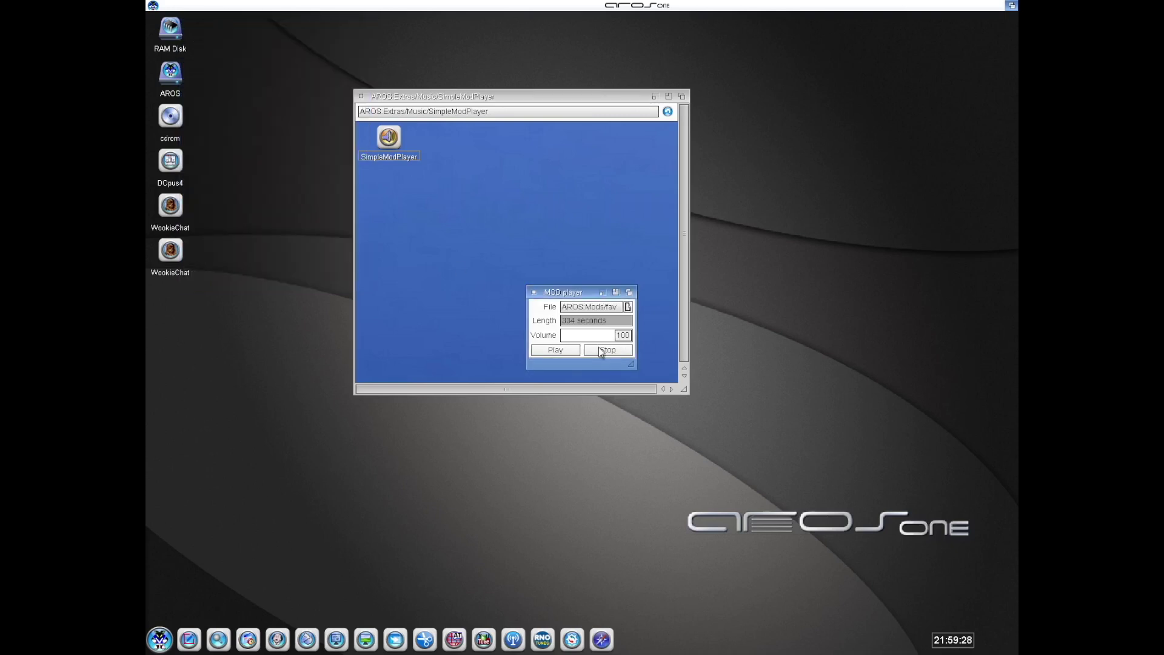
Drag the MOD player window upper right, then lower down, and close it
drag(585, 289, 871, 107)
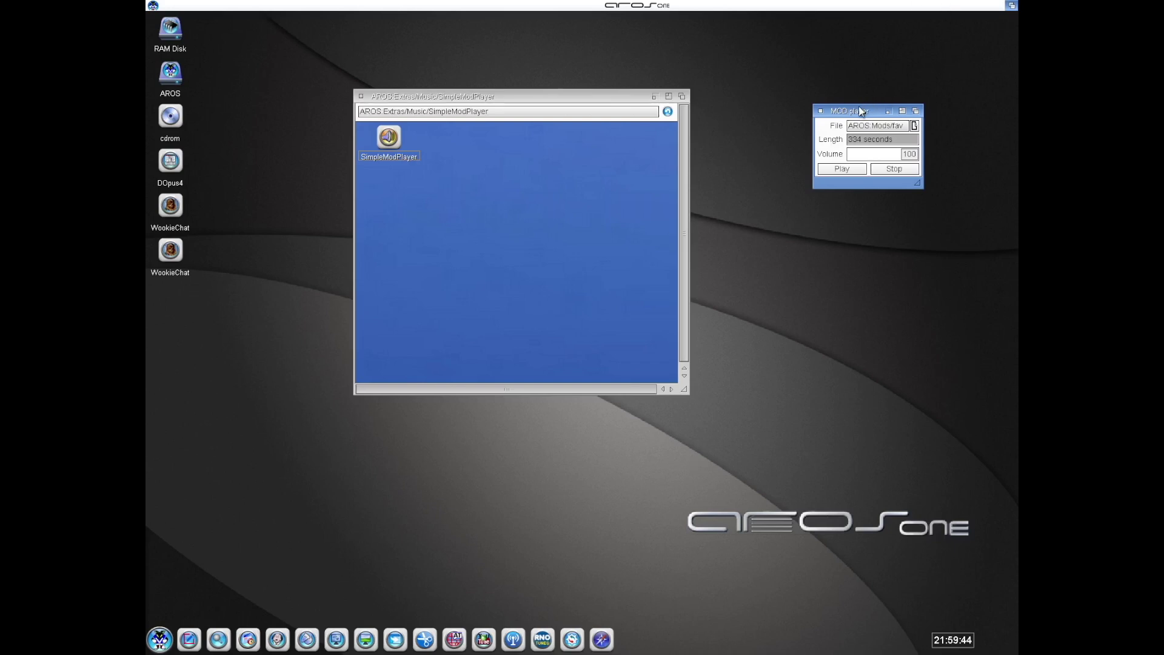
drag(862, 111, 803, 475)
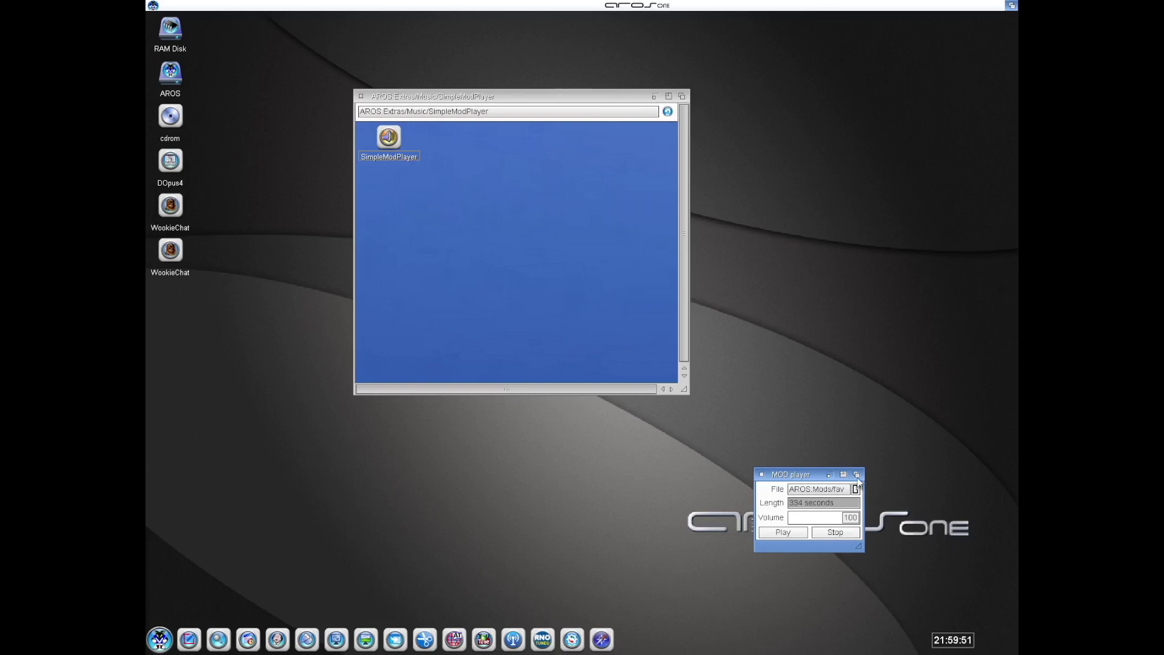
click(762, 475)
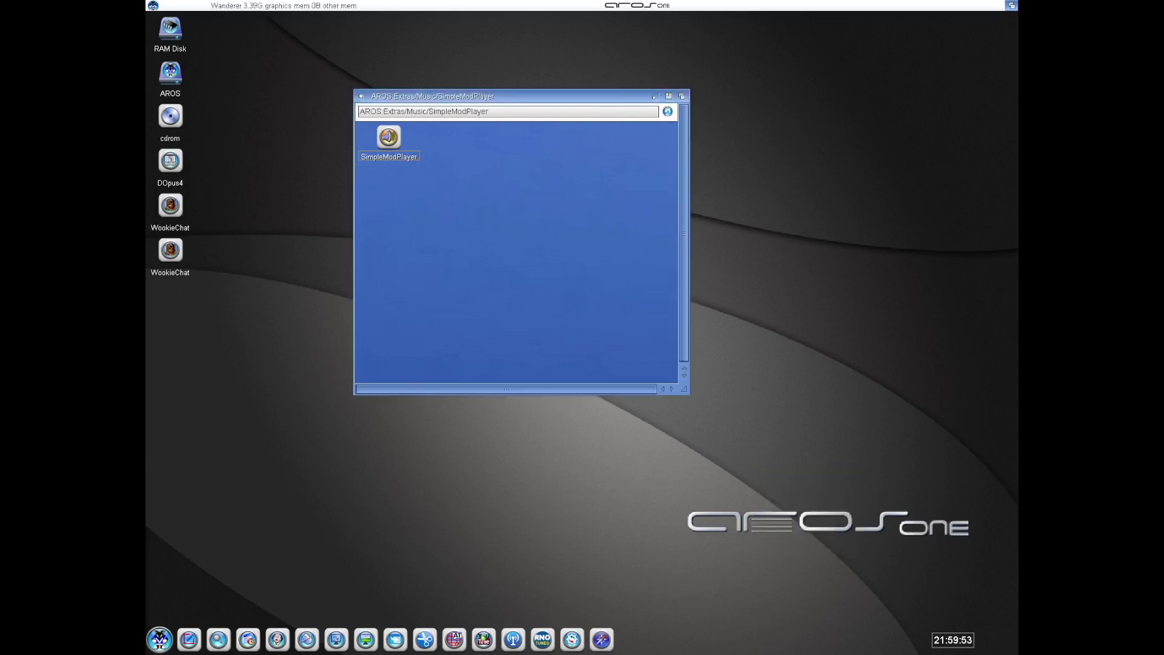
Close the SimpleModPlayer drawer and launch ZunePaint from its Graphics extras drawer
click(361, 96)
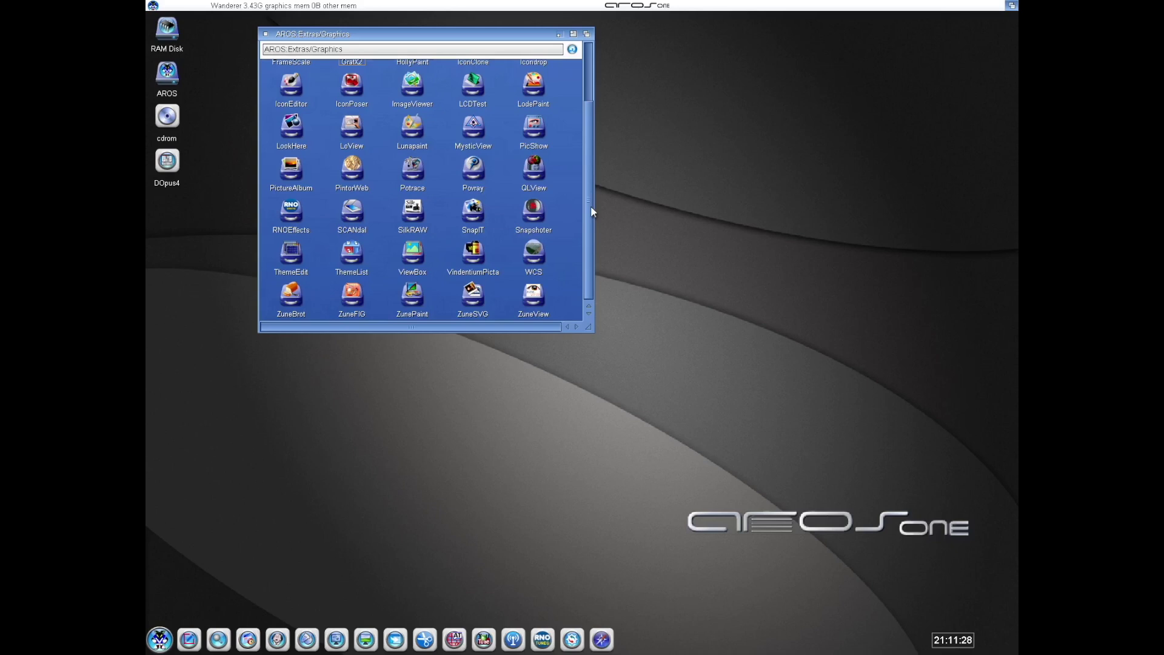
double_click(413, 295)
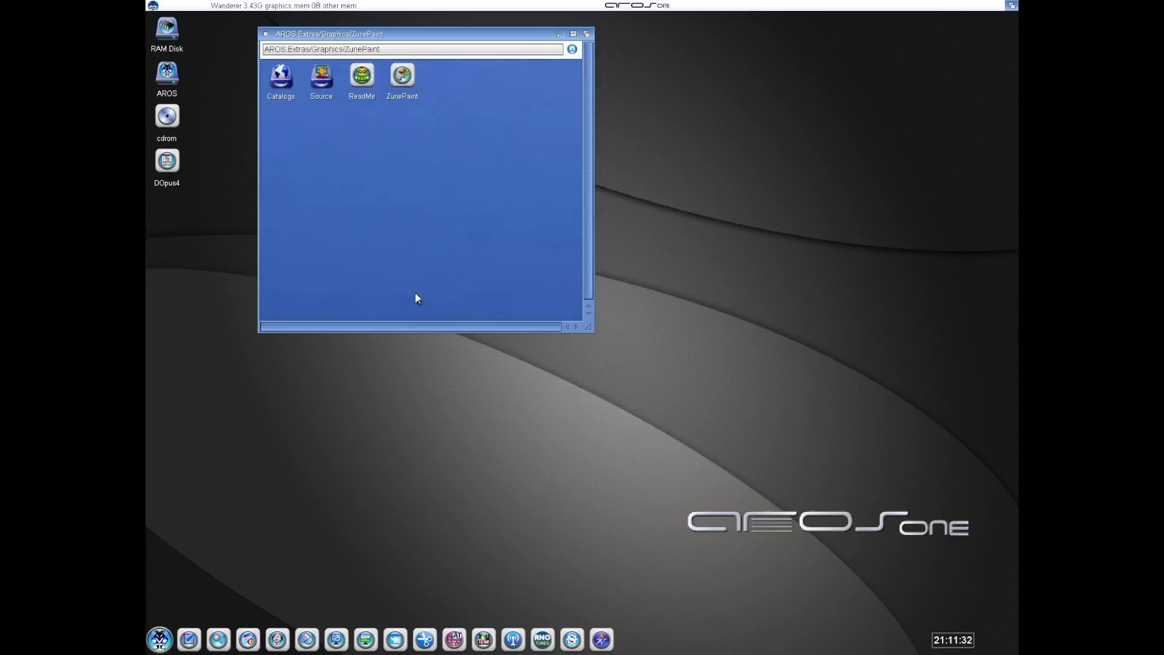
click(405, 76)
click(404, 76)
Draw a smiley: a large face circle, a small eye circle, and a freehand smile
click(394, 30)
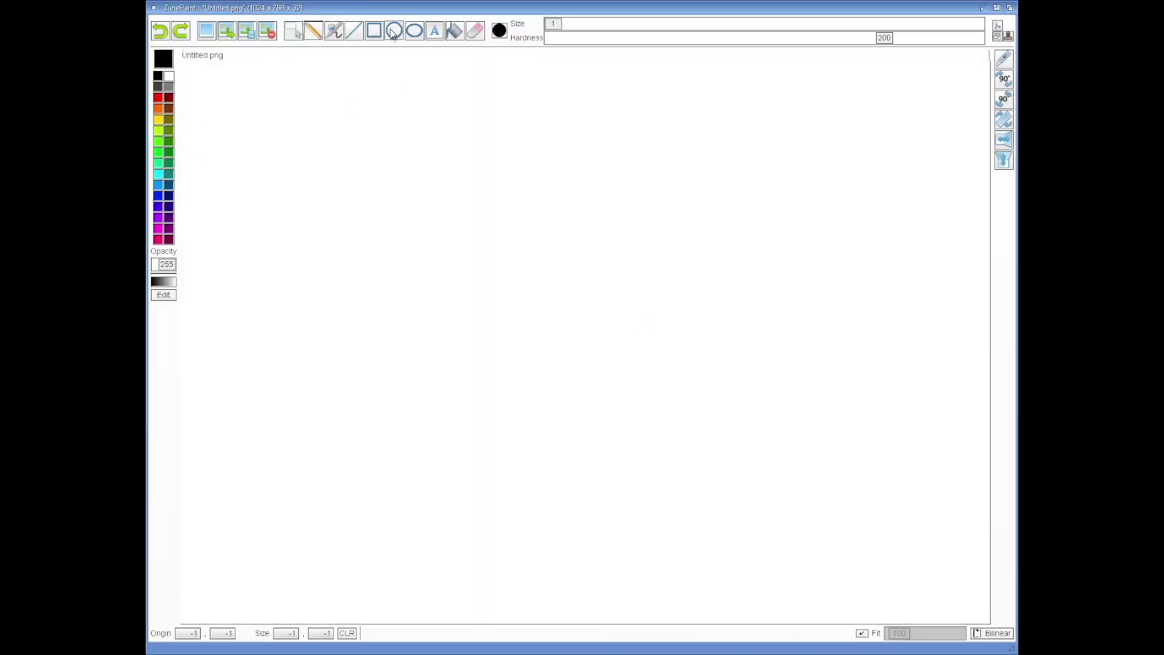
drag(407, 212, 526, 212)
drag(349, 140, 368, 140)
click(314, 30)
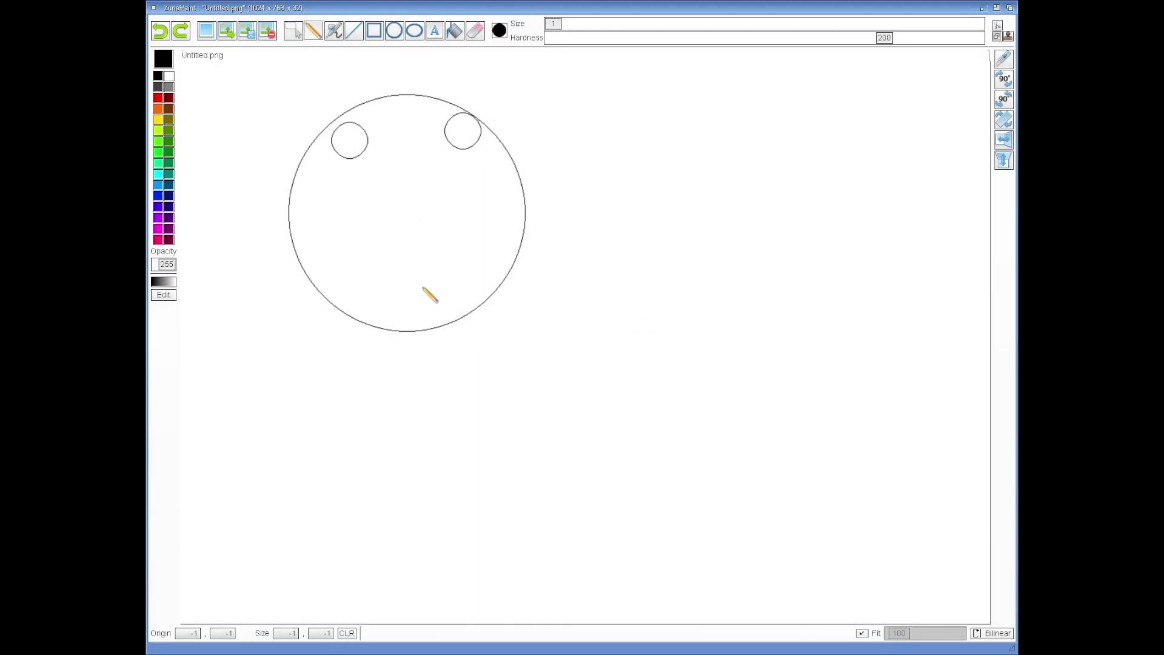
mouse_move(358, 249)
mouse_down()
mouse_move(426, 262)
mouse_move(361, 245)
mouse_up()
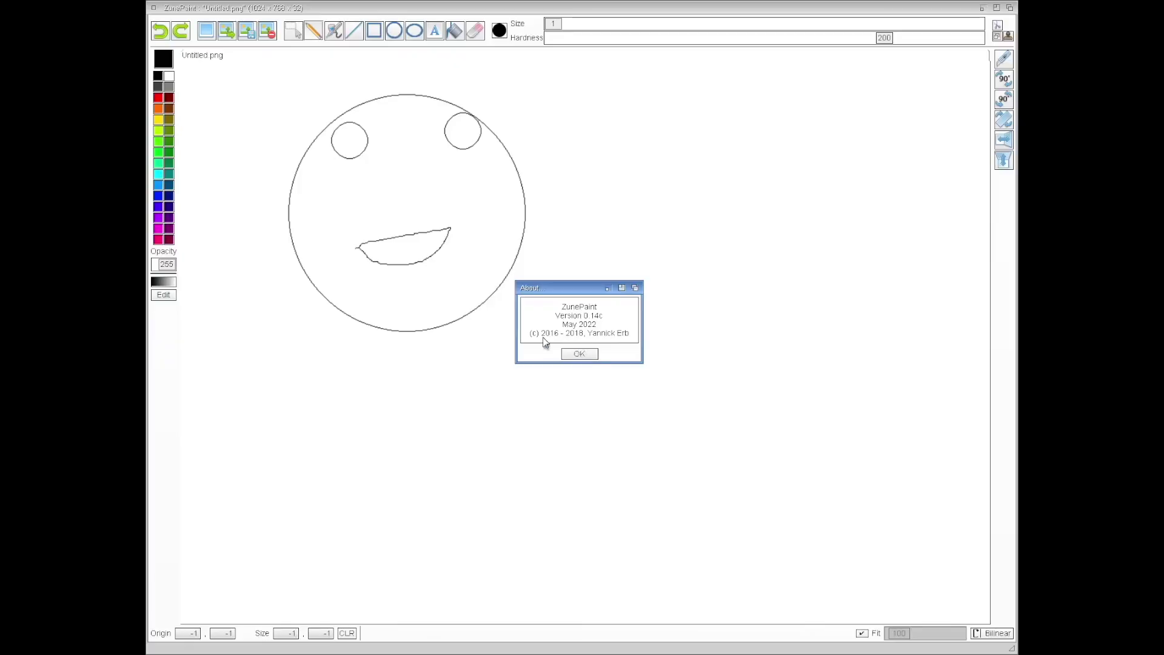
Quit ZunePaint, then launch Lunapaint from its drawer in the Graphics extras
click(577, 351)
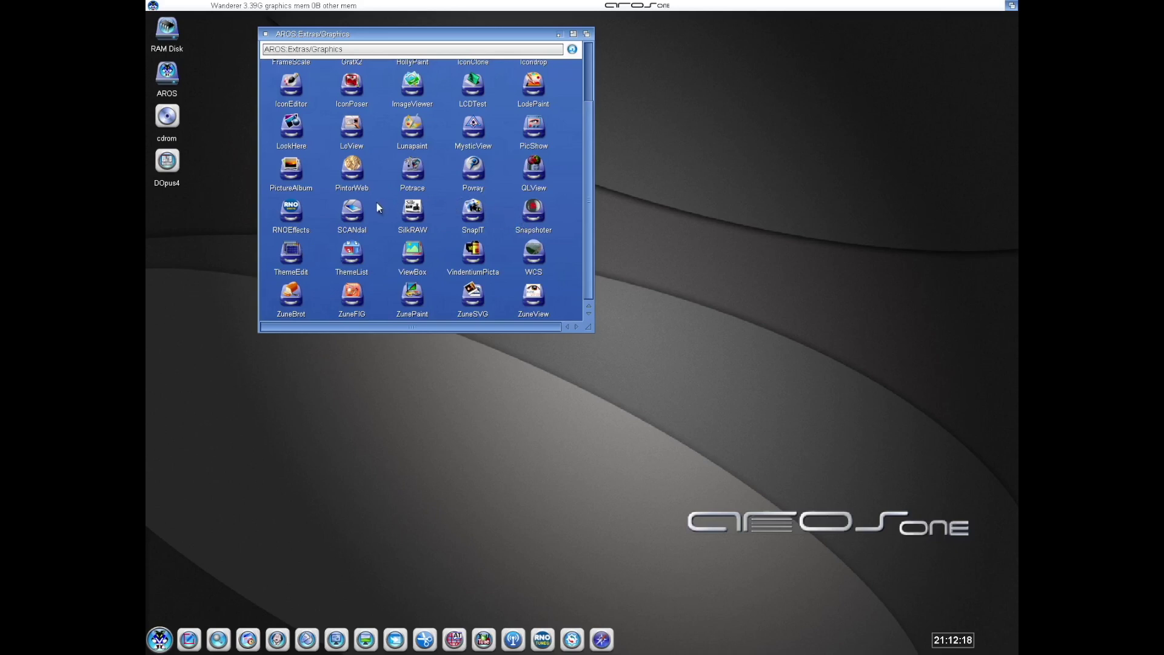
scroll(376, 203, up, 3)
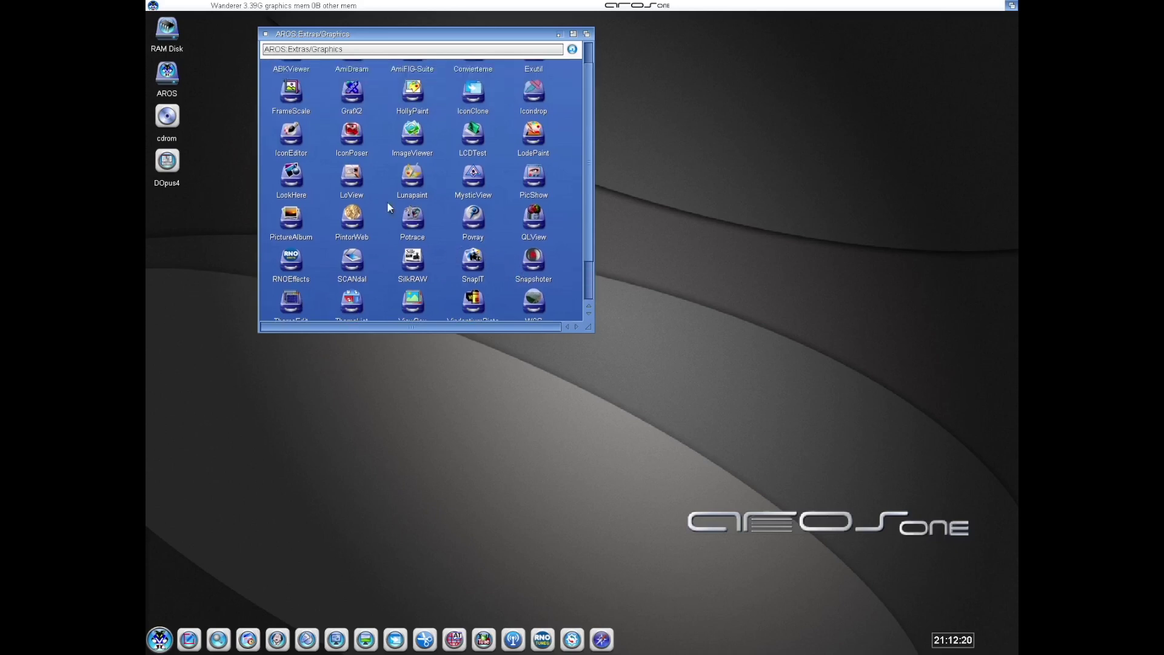
double_click(412, 179)
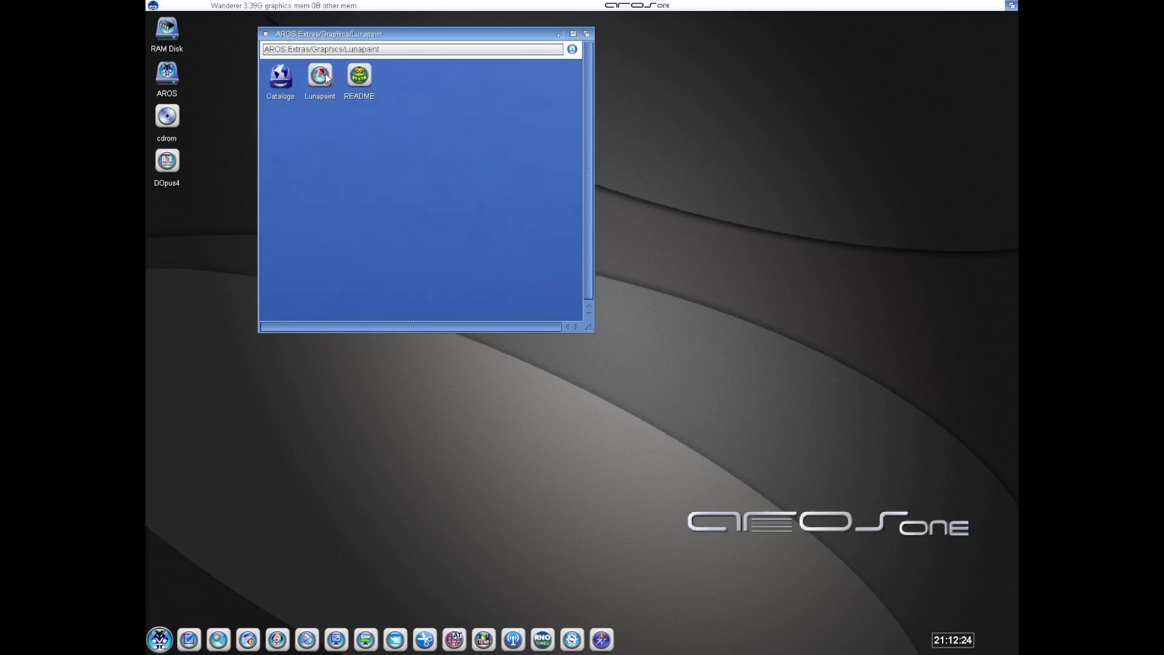
double_click(322, 76)
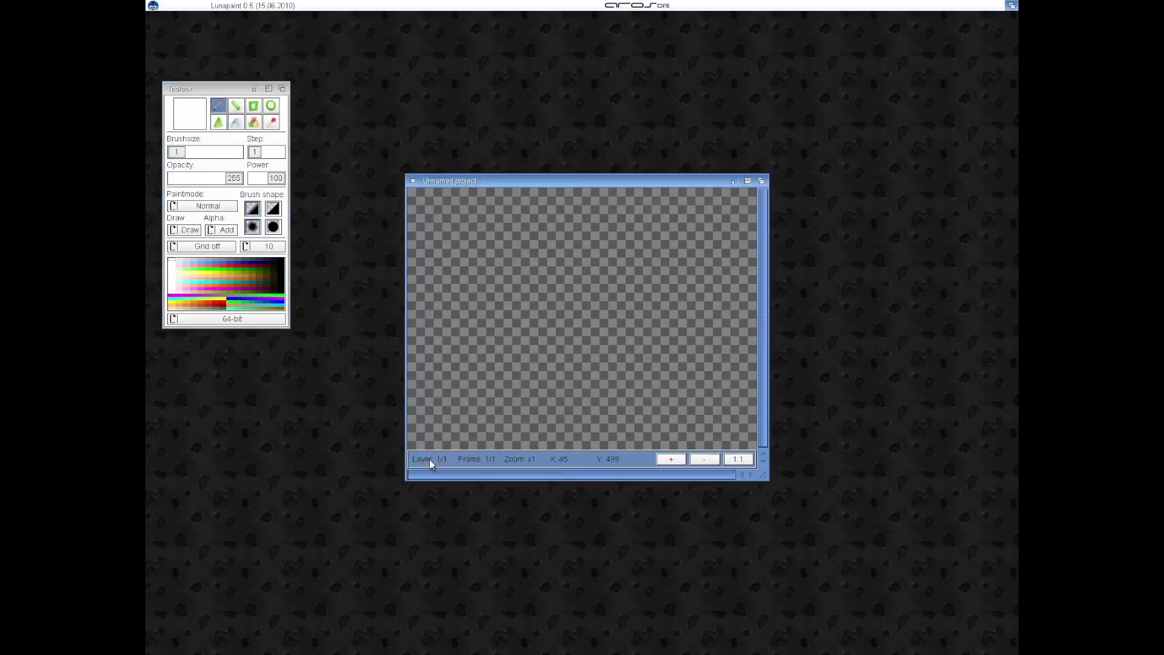
Paint a small white freehand loop, then quit Lunapaint via Project > Quit
drag(528, 288, 525, 293)
right_click(200, 8)
mouse_move(210, 30)
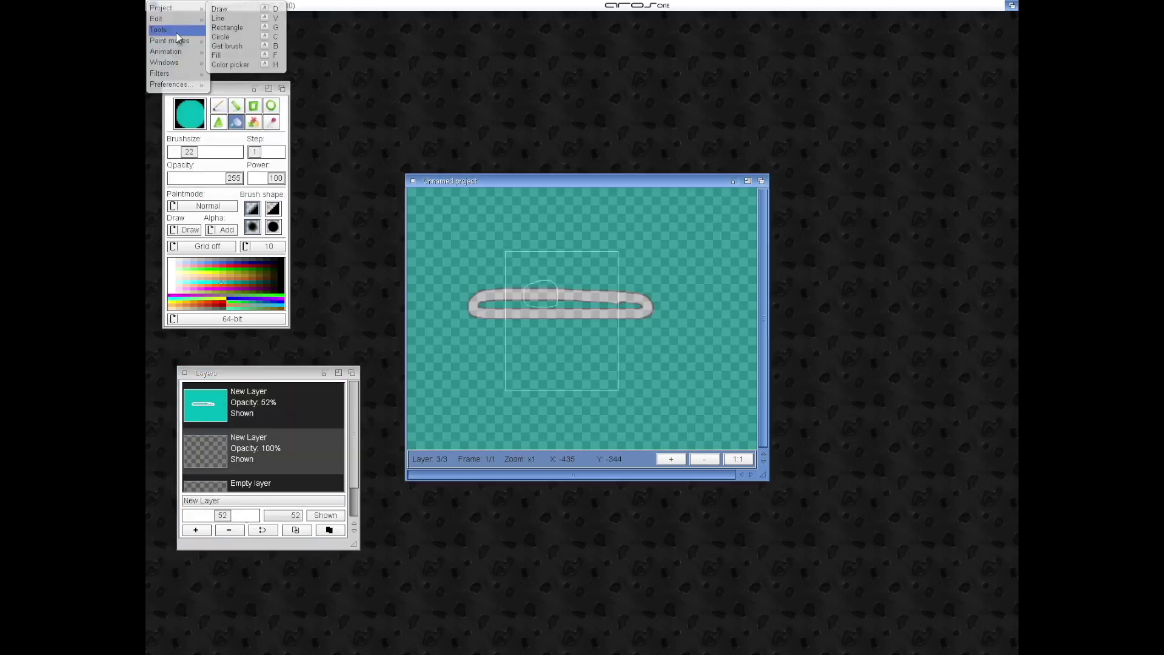
mouse_move(176, 8)
click(258, 107)
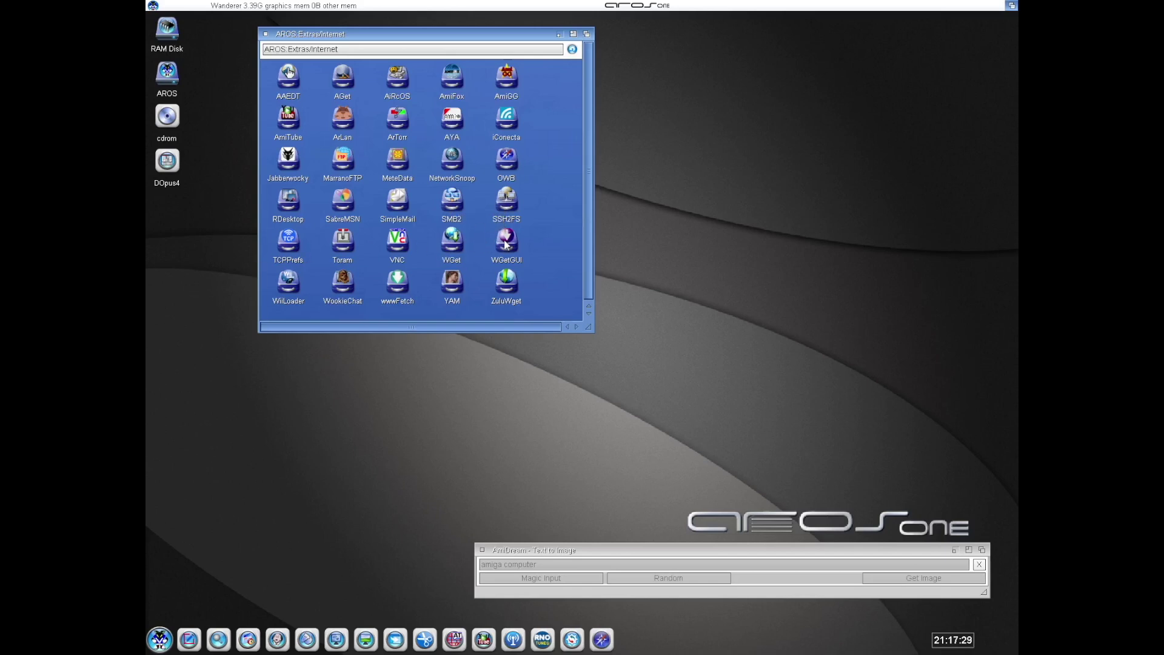
Try WookieChat, then start a Breaker Arkanoid game at starting level 02
double_click(343, 288)
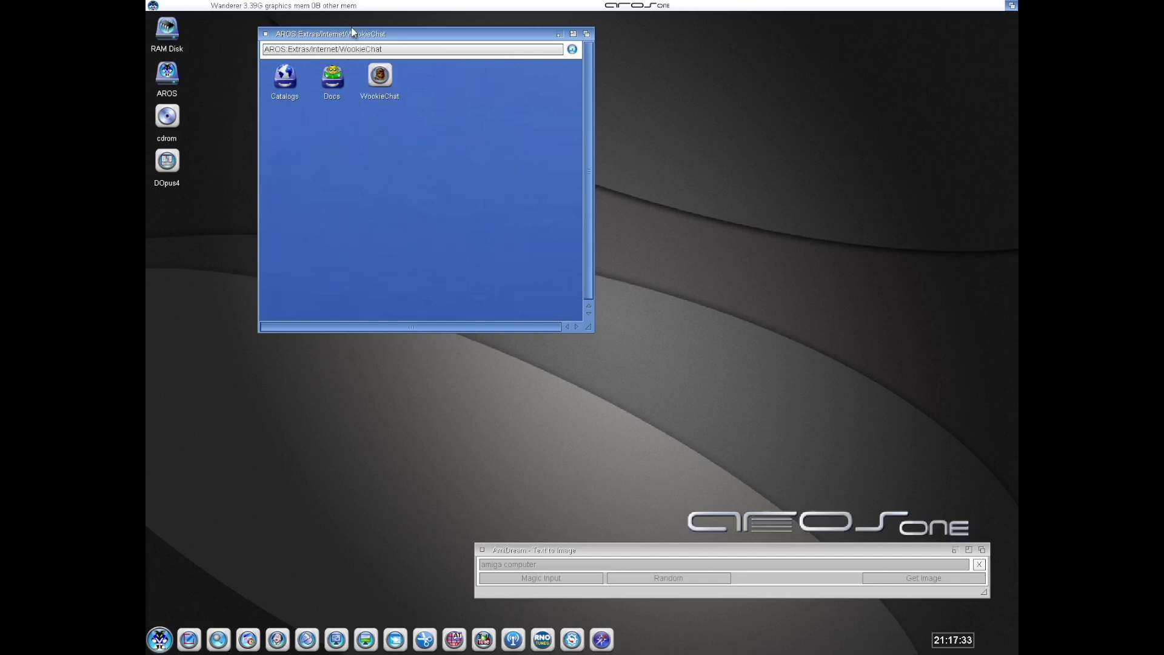
double_click(381, 76)
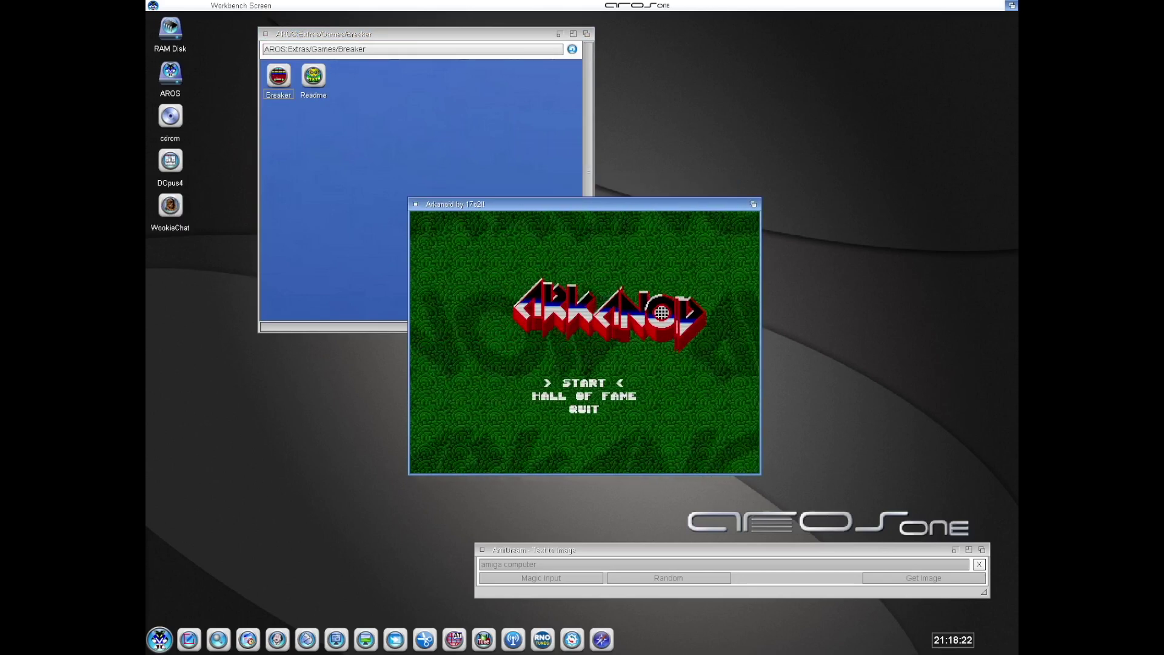
key(Up)
key(Up)
key(Up)
key(Return)
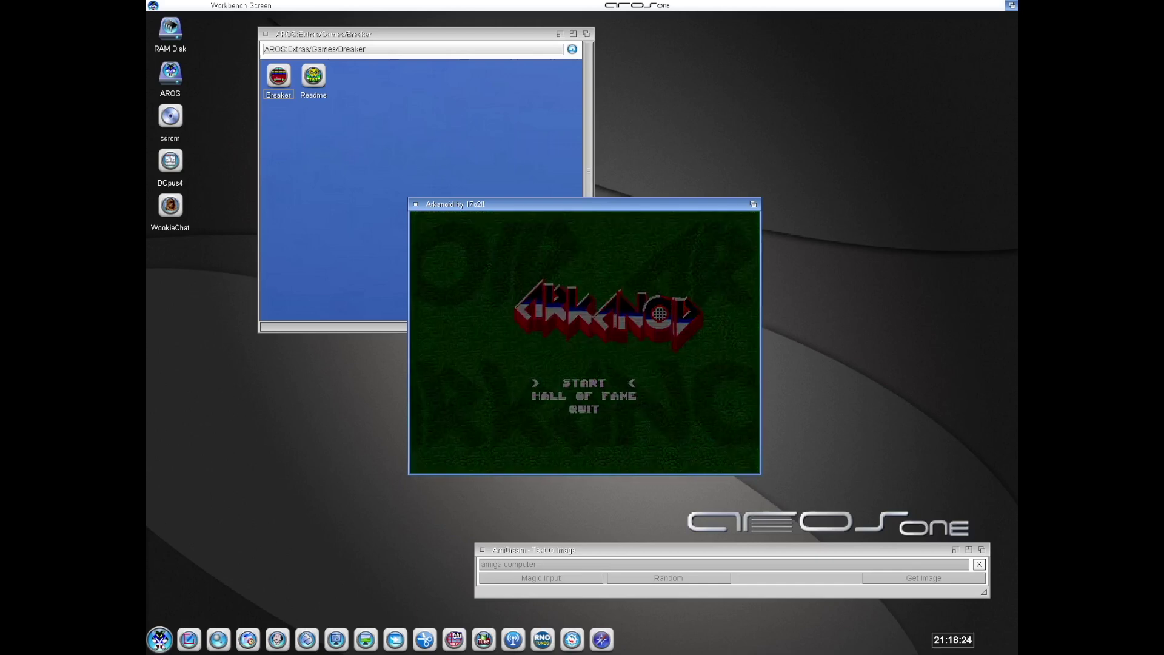
key(Right)
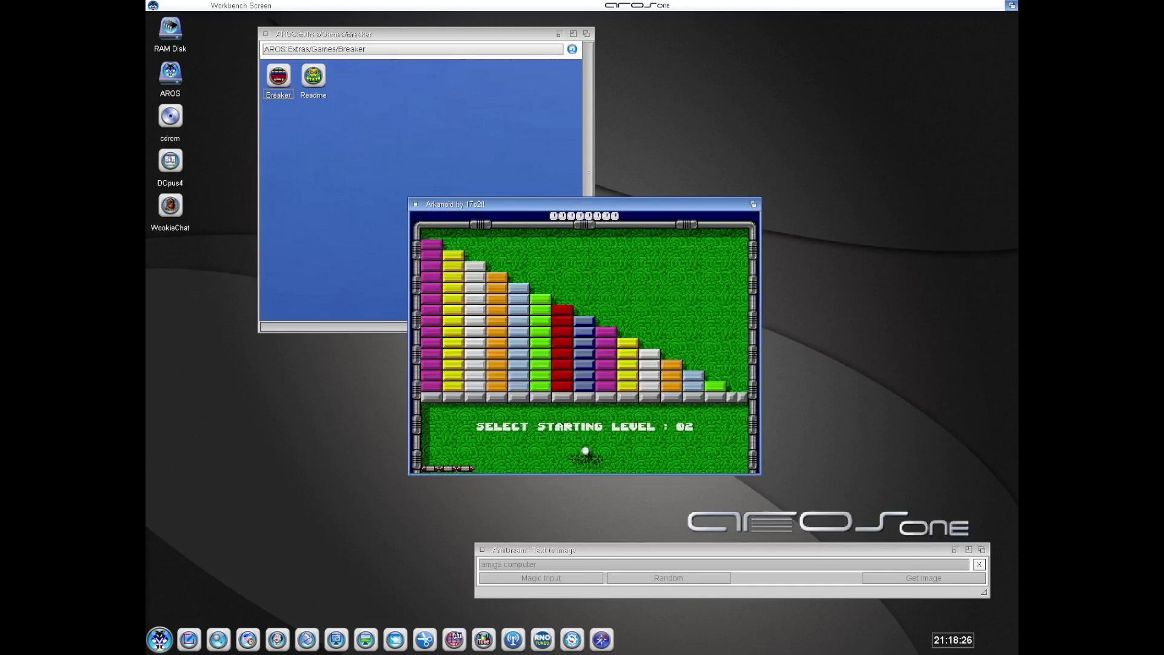
key(Right)
key(Left)
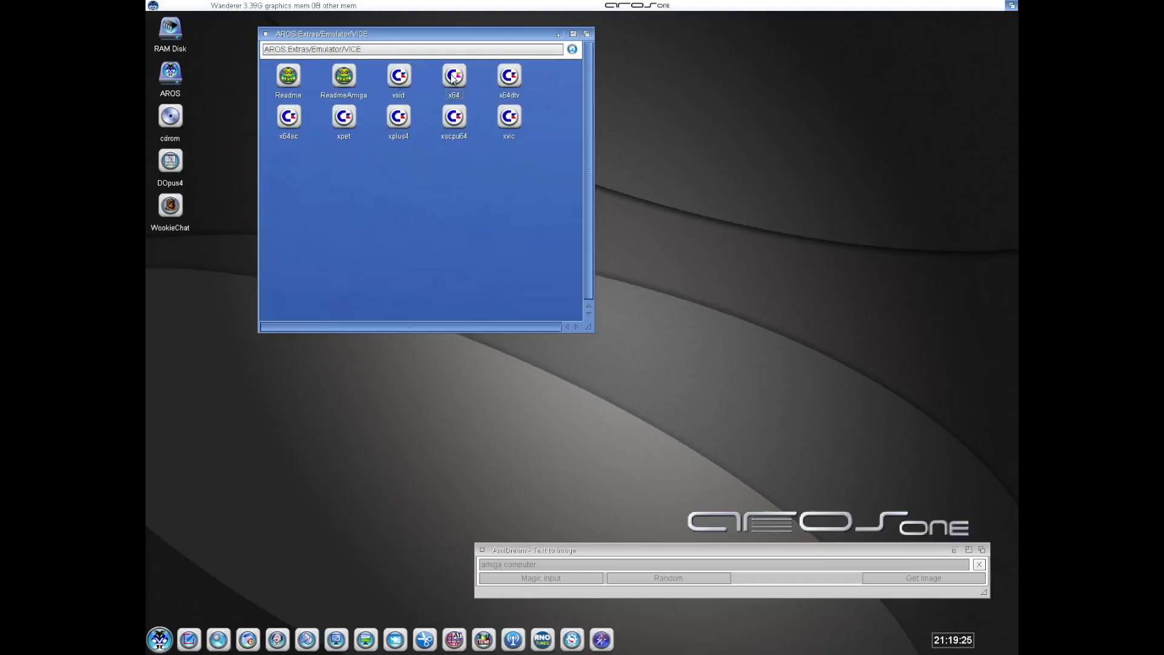
Boot VICE to the C64 BASIC READY prompt, then quit it from its menu
double_click(450, 74)
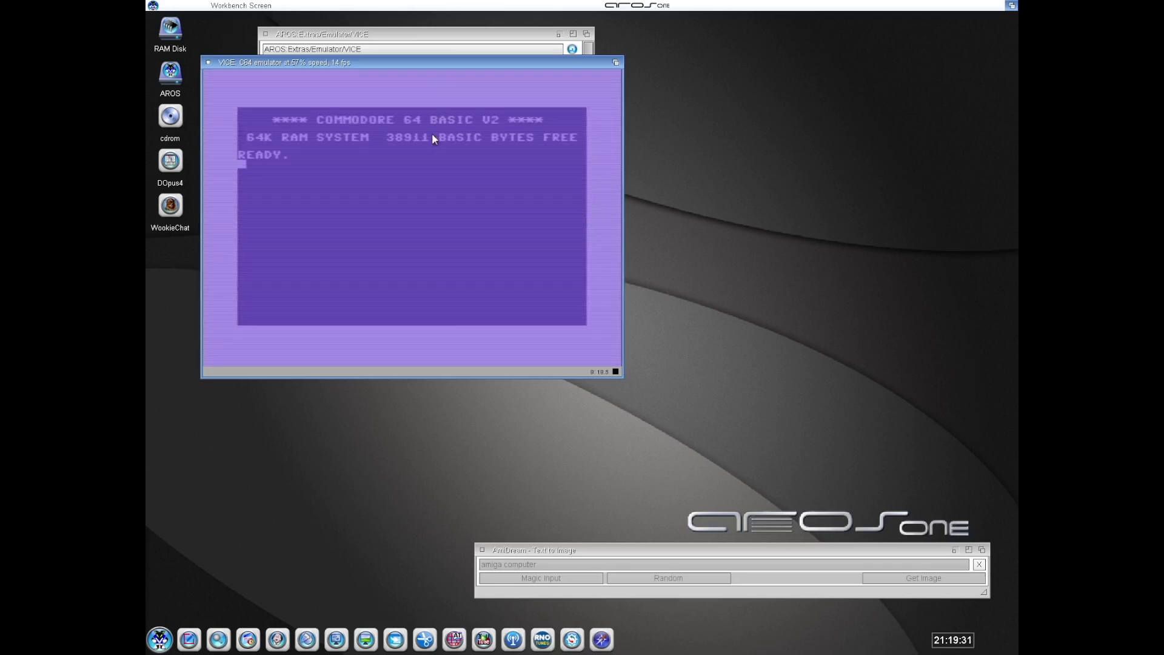
right_click(334, 177)
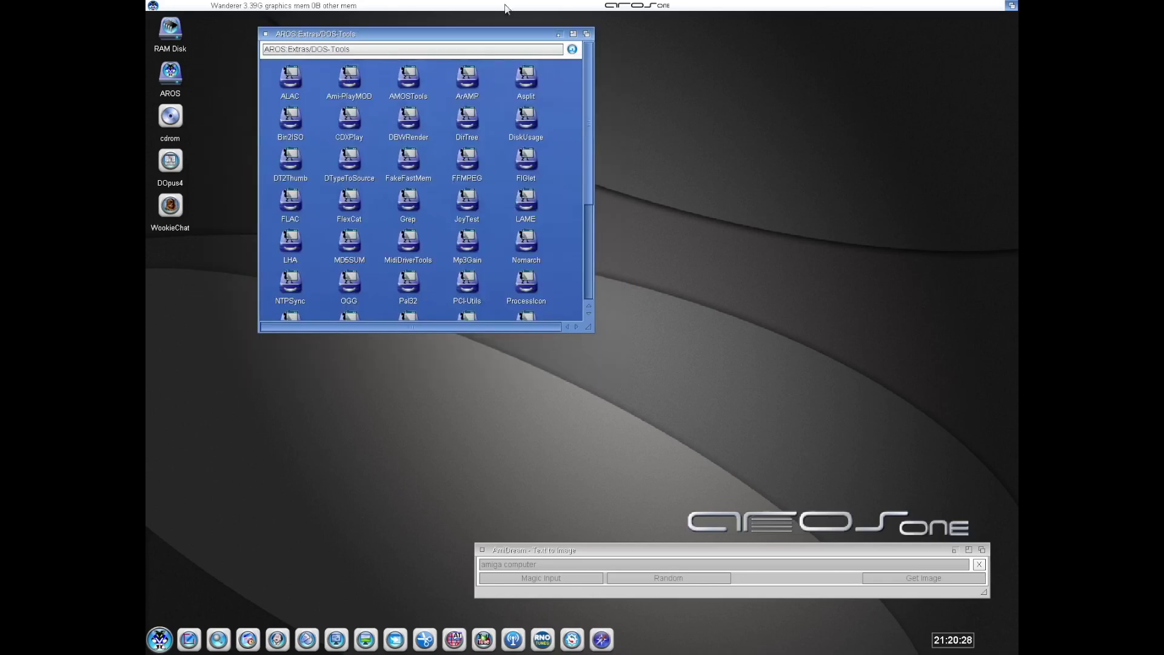
Go up to AROS:Extras and browse the DemoScene drawer into the Dose2 demo folder
click(573, 50)
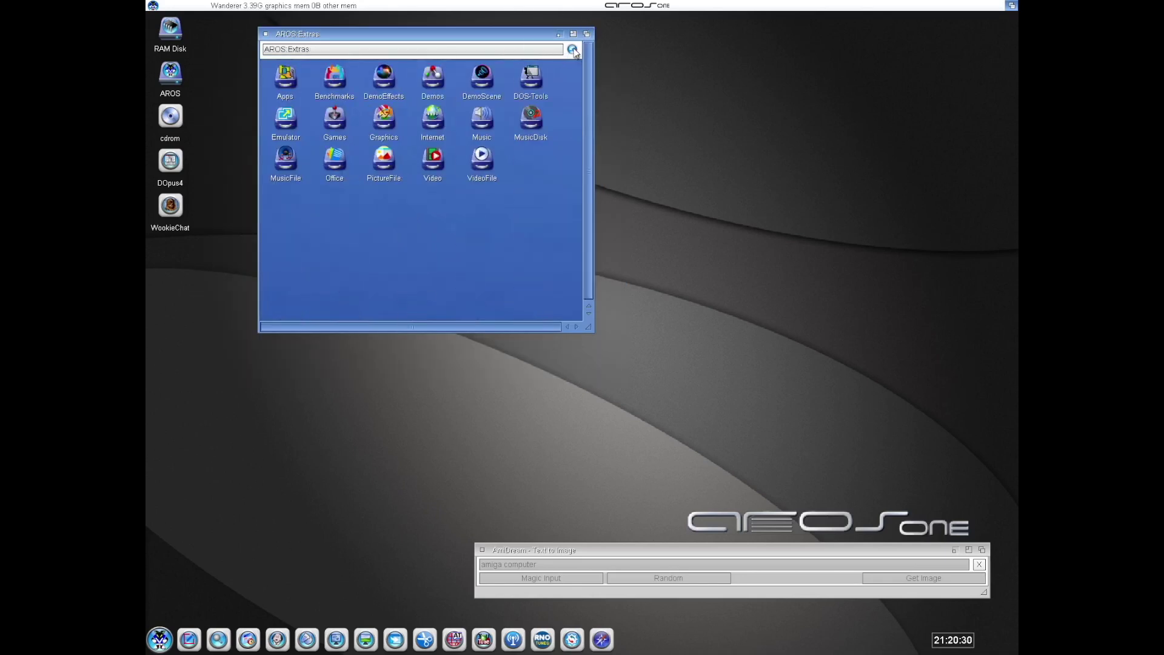
double_click(483, 84)
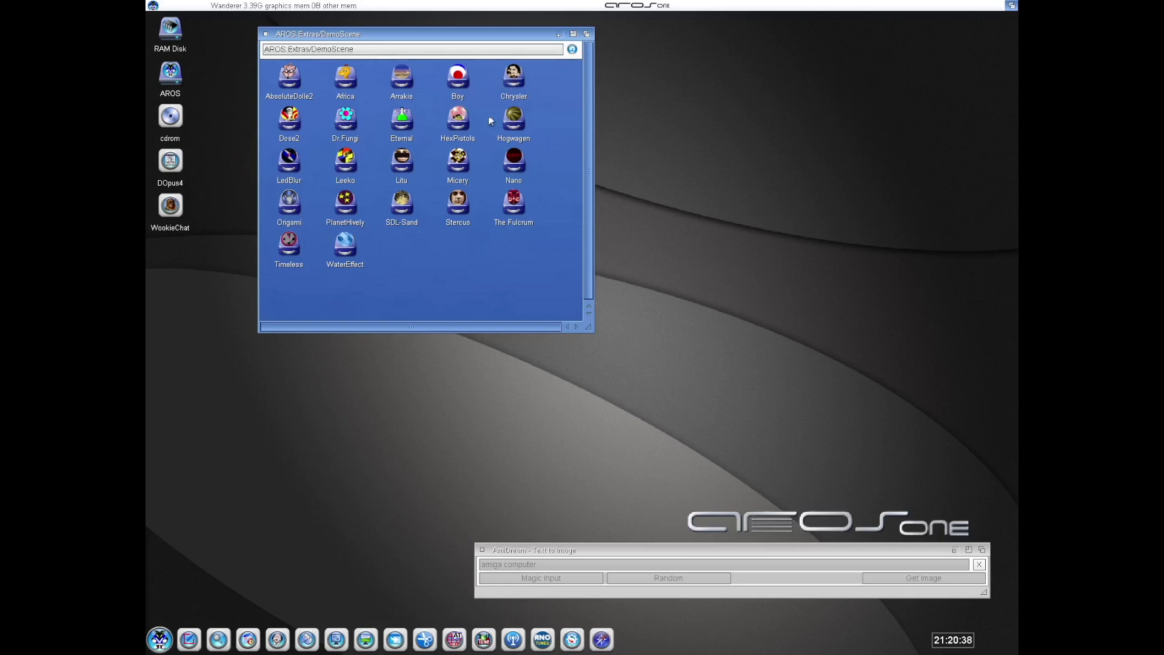
double_click(289, 118)
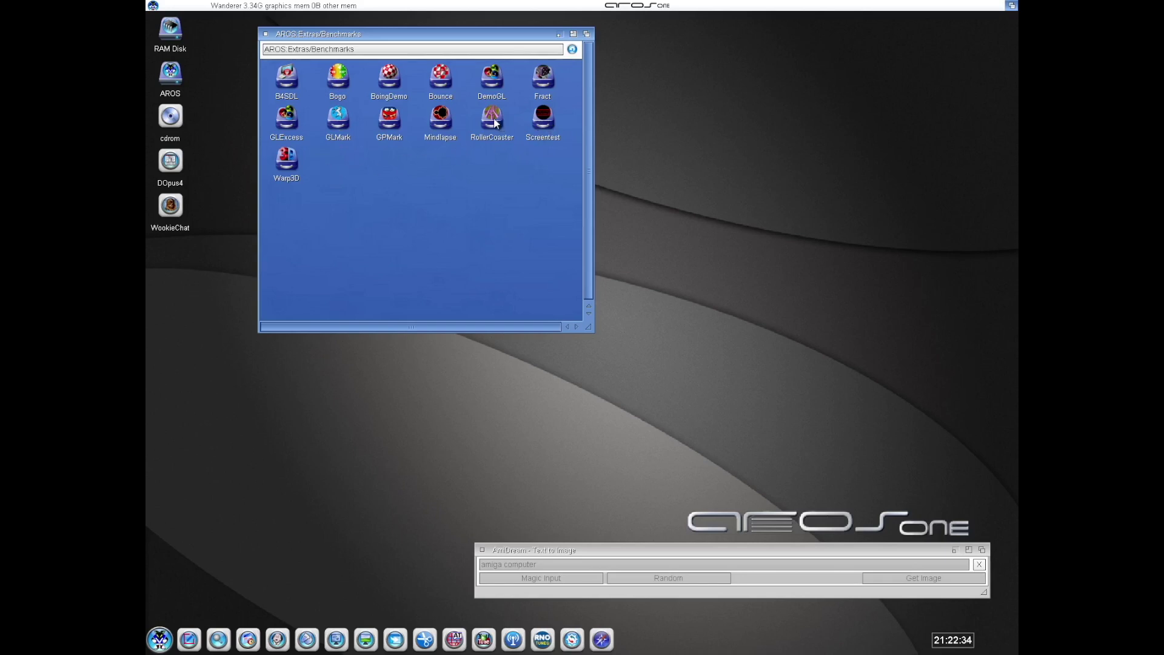
Open Benchmarks/Bounce and run BounceFullScreen to watch the red-and-white Boing ball
double_click(442, 74)
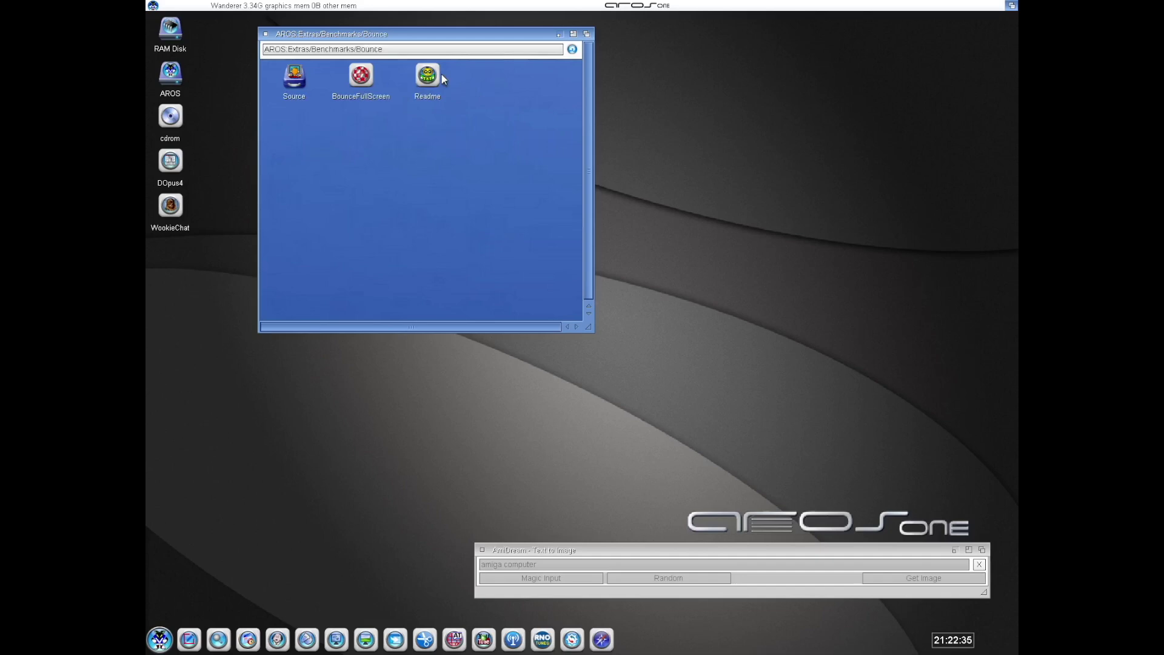
double_click(362, 79)
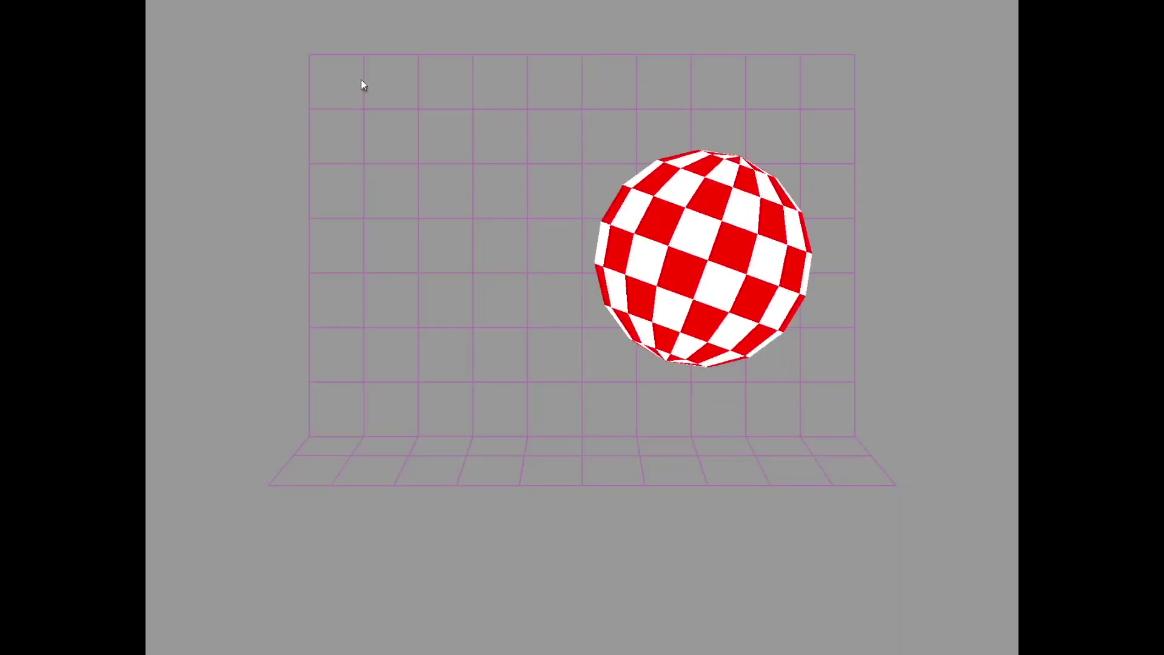